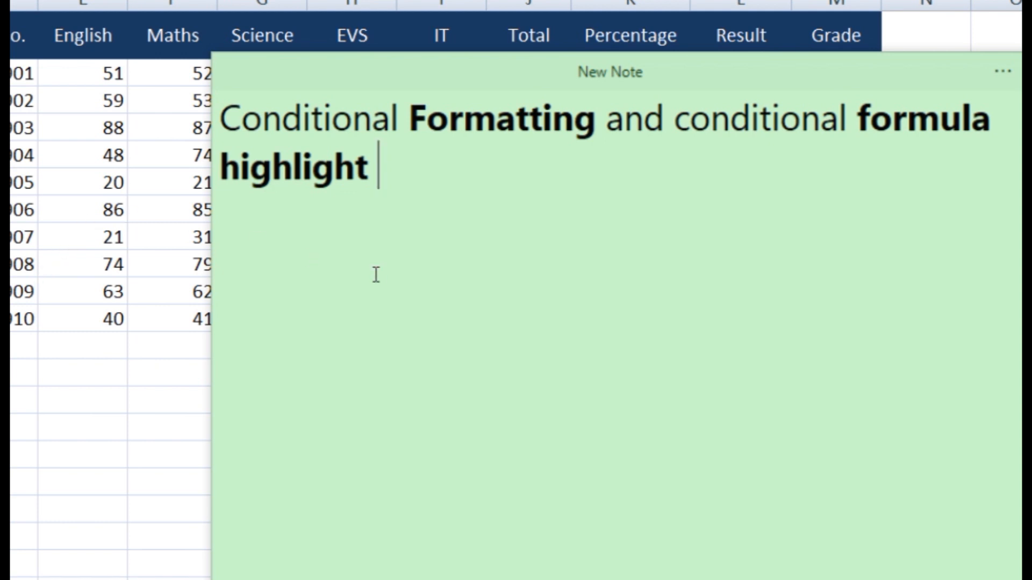
Highlight the words 'Conditional Formatting' and 'conditional formula' in the sticky note's topic heading
{"action": "left_click_drag", "start_coordinate": [678, 135], "coordinate": [929, 143]}
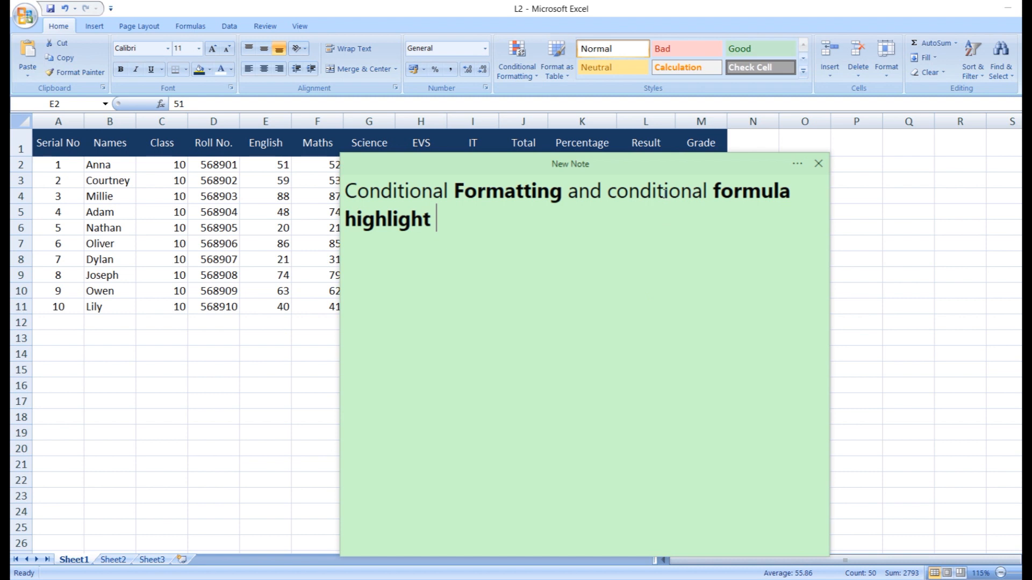
{"action": "left_click_drag", "start_coordinate": [664, 193], "coordinate": [749, 197]}
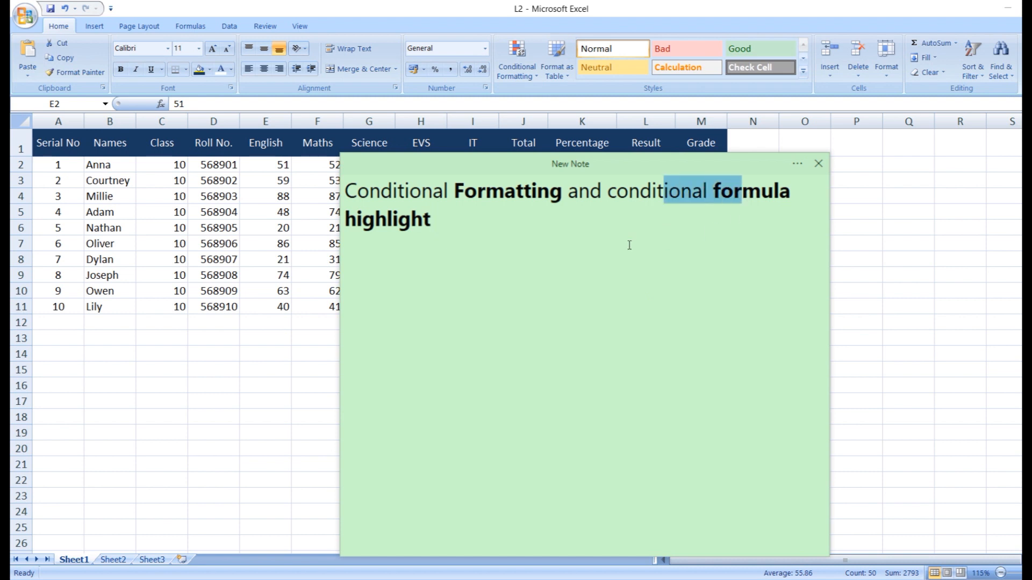
{"action": "left_click", "coordinate": [527, 240]}
{"action": "left_click_drag", "start_coordinate": [562, 191], "coordinate": [451, 194]}
{"action": "left_click_drag", "start_coordinate": [629, 192], "coordinate": [790, 194]}
{"action": "left_click", "coordinate": [531, 230]}
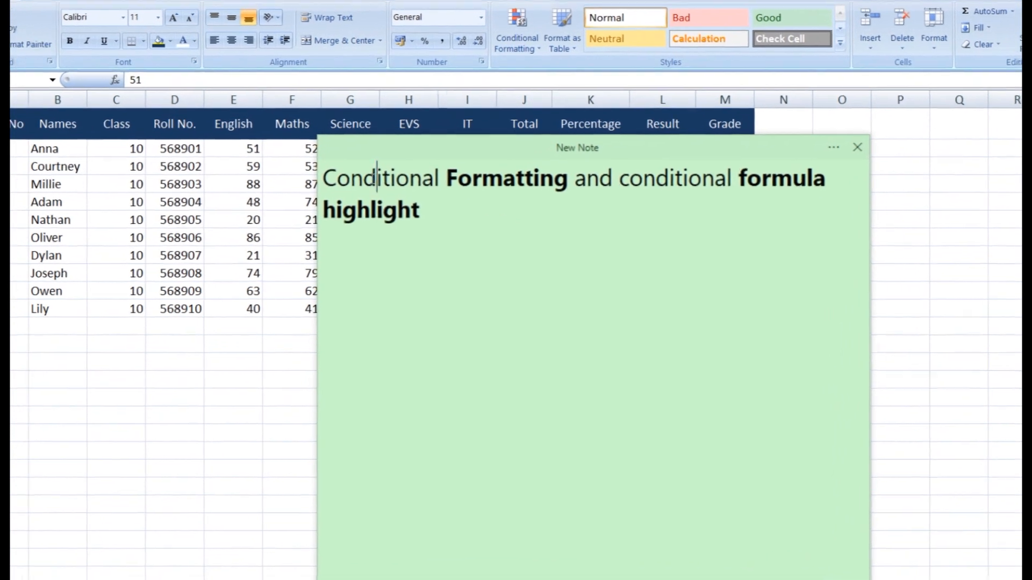
{"action": "left_click_drag", "start_coordinate": [378, 177], "coordinate": [723, 192]}
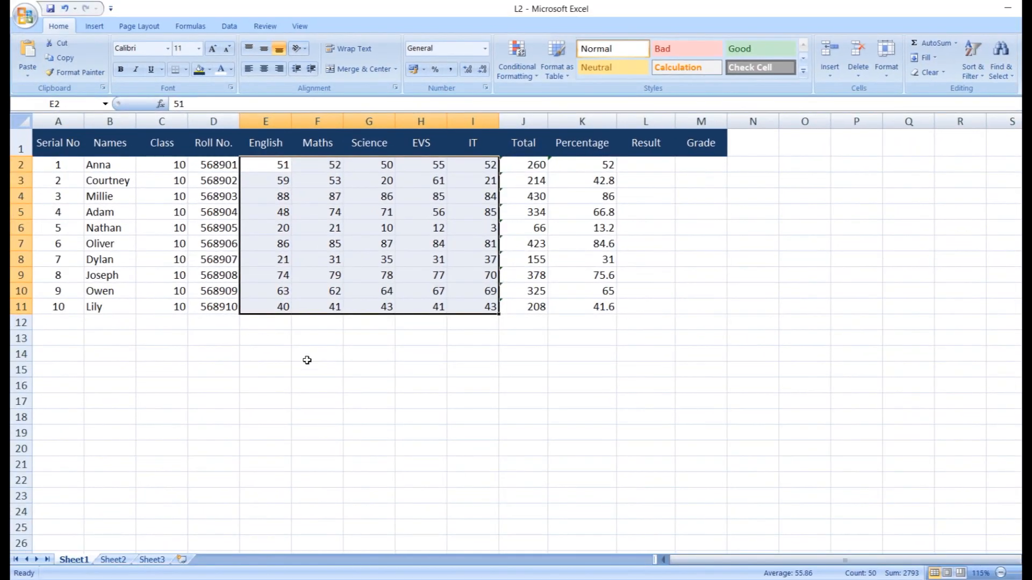
Review the student names and the English-to-EVS and IT marks columns on the sheet
{"action": "left_click", "coordinate": [441, 338]}
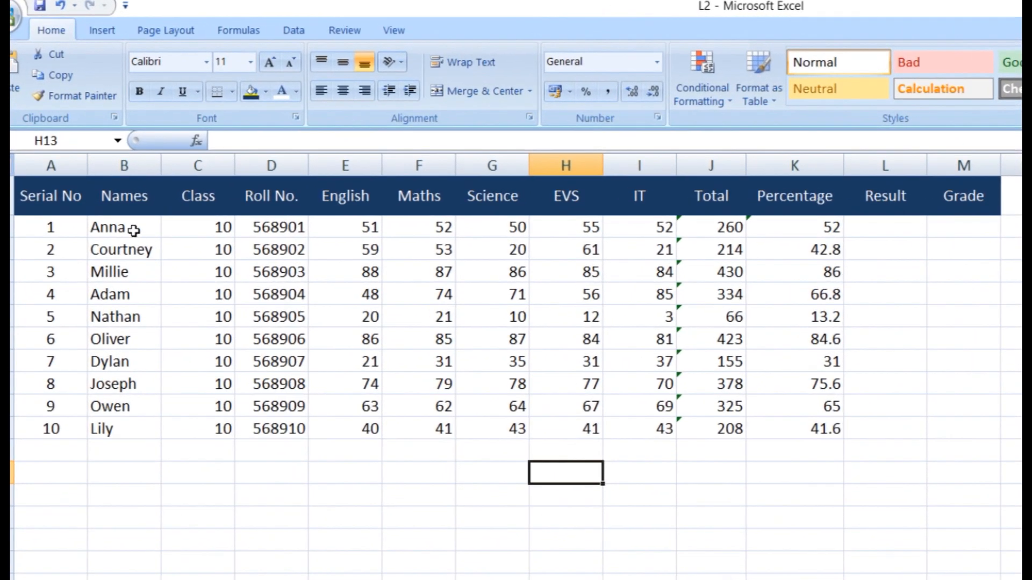
{"action": "left_click_drag", "start_coordinate": [131, 219], "coordinate": [143, 401]}
{"action": "left_click", "coordinate": [376, 512]}
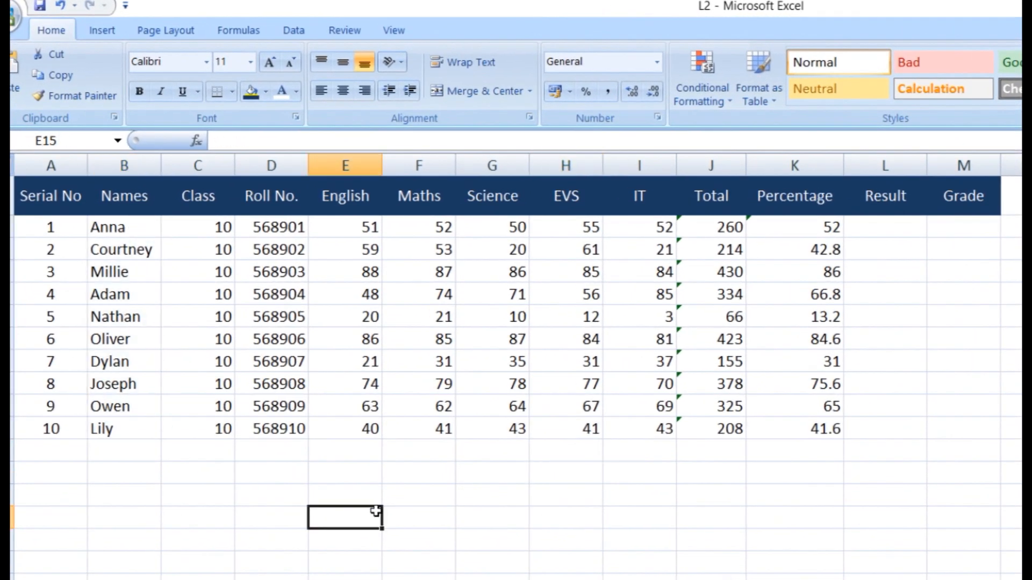
{"action": "left_click_drag", "start_coordinate": [355, 229], "coordinate": [611, 430]}
{"action": "left_click_drag", "start_coordinate": [710, 227], "coordinate": [790, 431]}
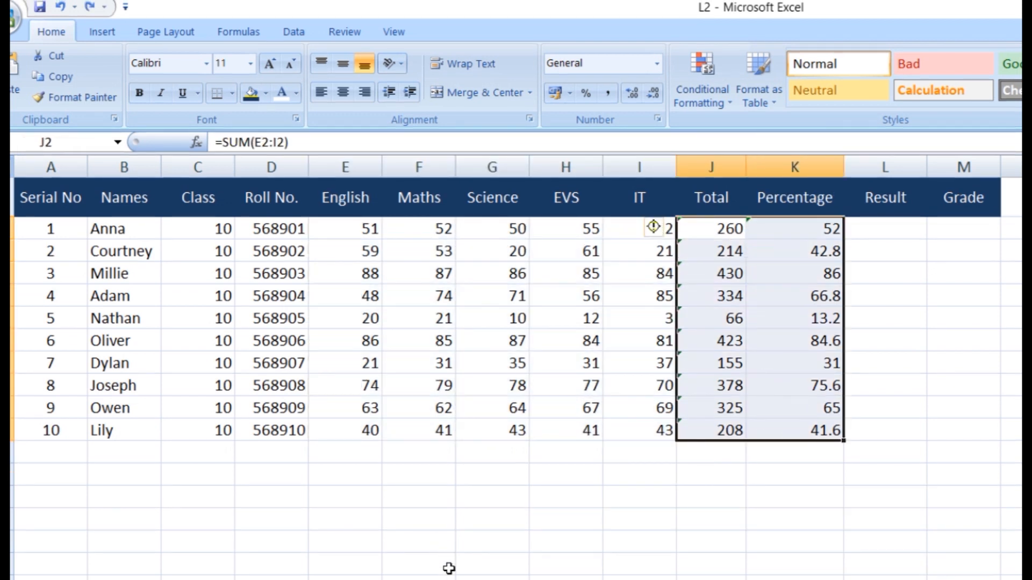
Clear the Total and Percentage columns and enter =SUM(E2:I2) as the first Total
{"action": "key", "text": "Delete"}
{"action": "left_click", "coordinate": [721, 236]}
{"action": "type", "text": "=s"}
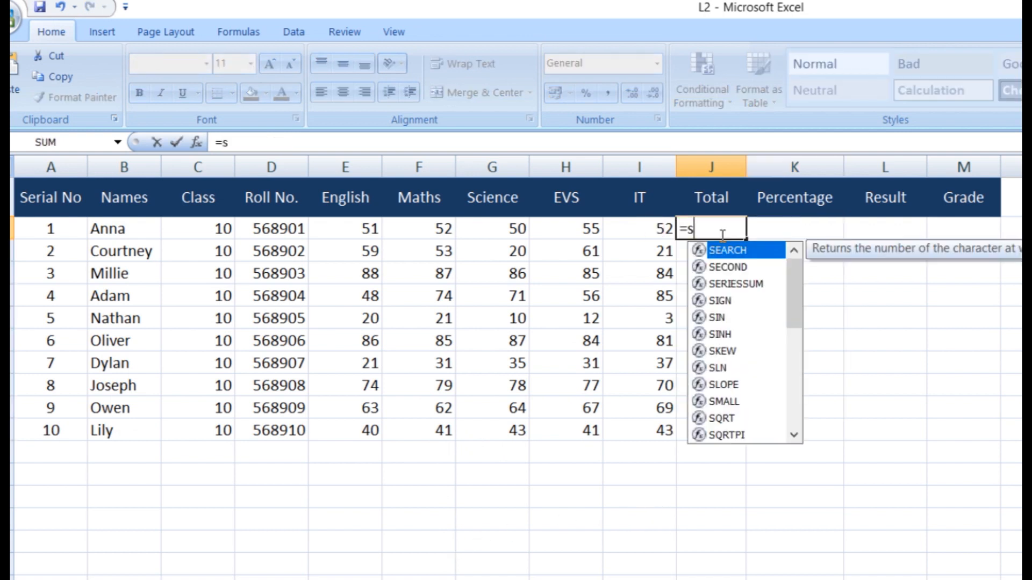
{"action": "type", "text": "um("}
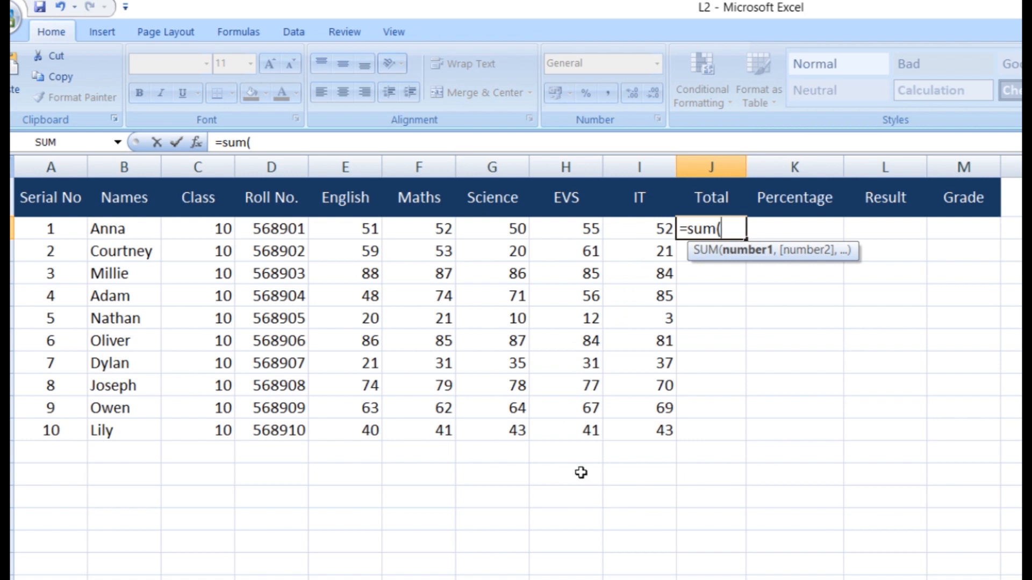
{"action": "left_click_drag", "start_coordinate": [346, 228], "coordinate": [621, 231]}
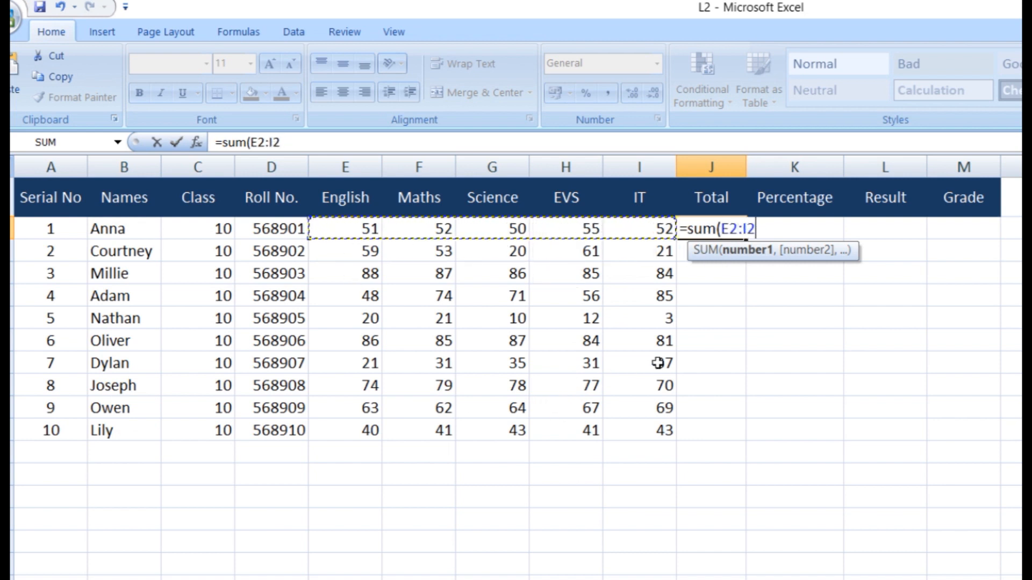
{"action": "type", "text": ")"}
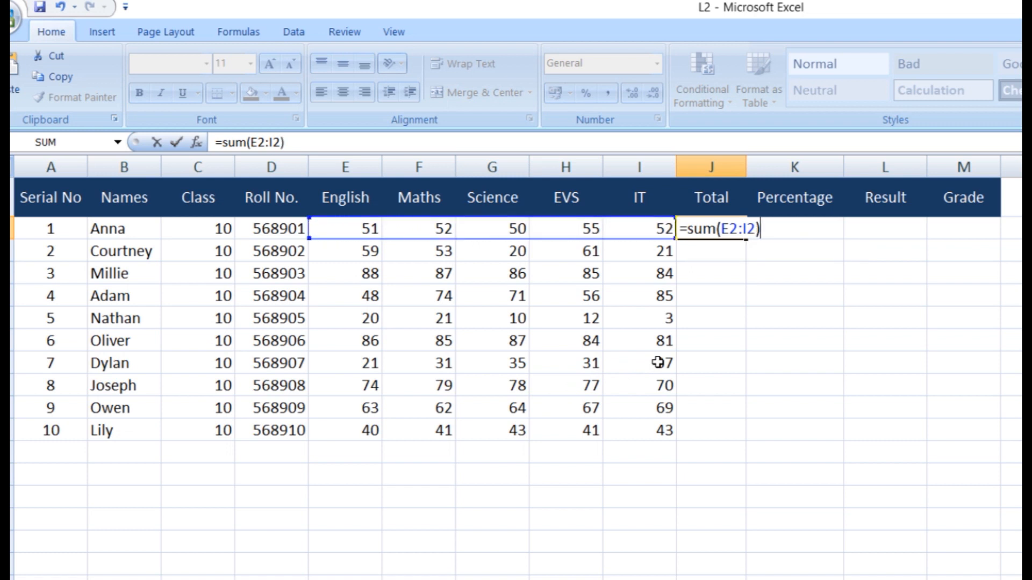
{"action": "key", "text": "Return"}
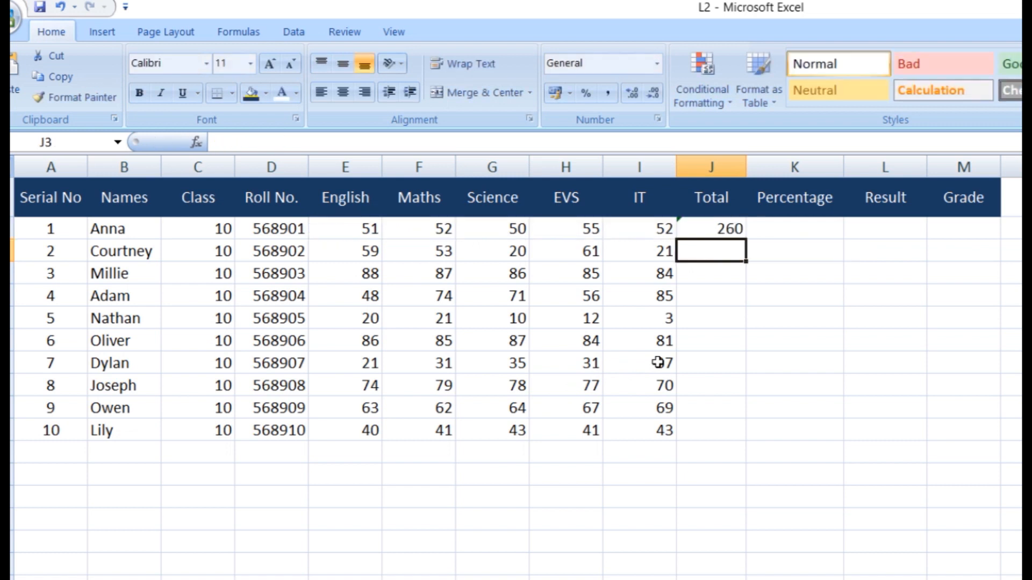
Fill the total formula down to J11 for all ten students
{"action": "left_click", "coordinate": [709, 226]}
{"action": "left_click_drag", "start_coordinate": [749, 237], "coordinate": [764, 438]}
{"action": "left_click", "coordinate": [774, 236]}
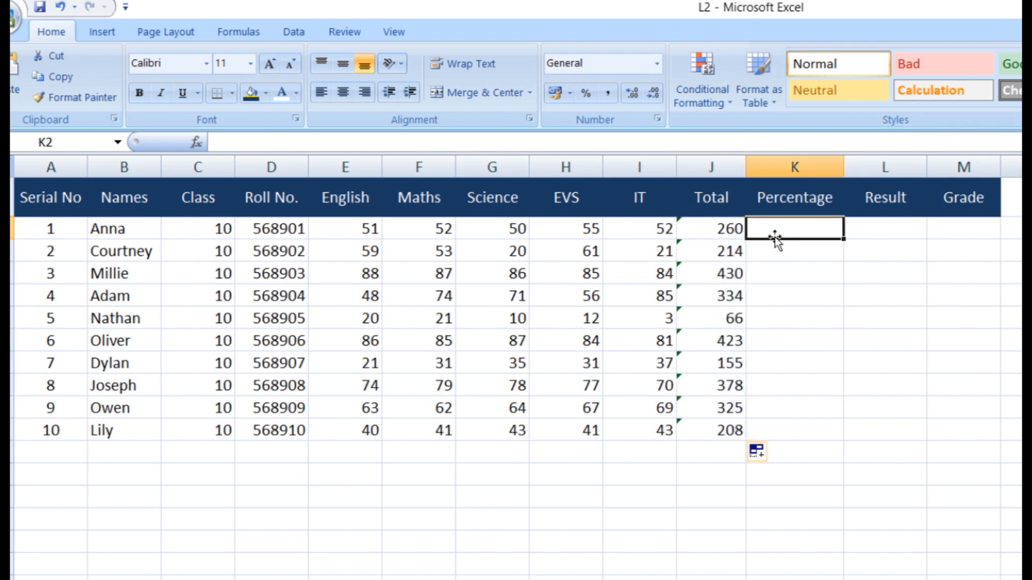
Enter =AVERAGE(E2:I2) in K2 as the first student's Percentage
{"action": "type", "text": "="}
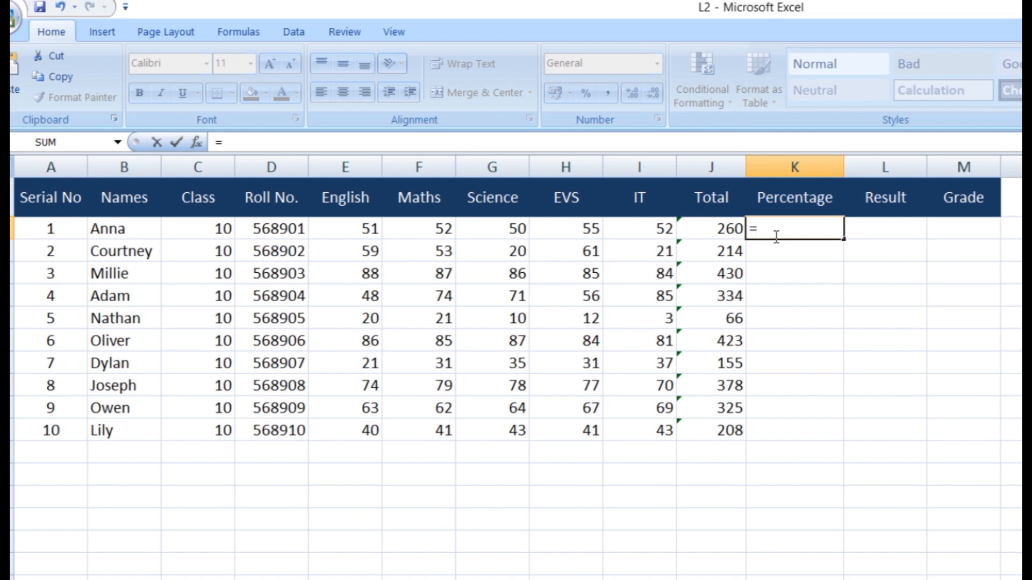
{"action": "type", "text": "aver"}
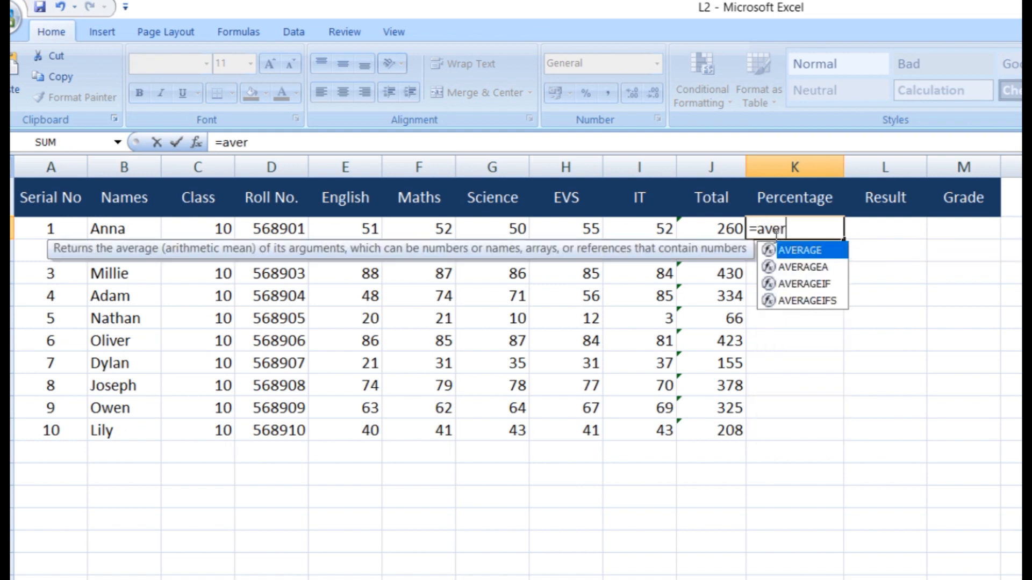
{"action": "type", "text": "age("}
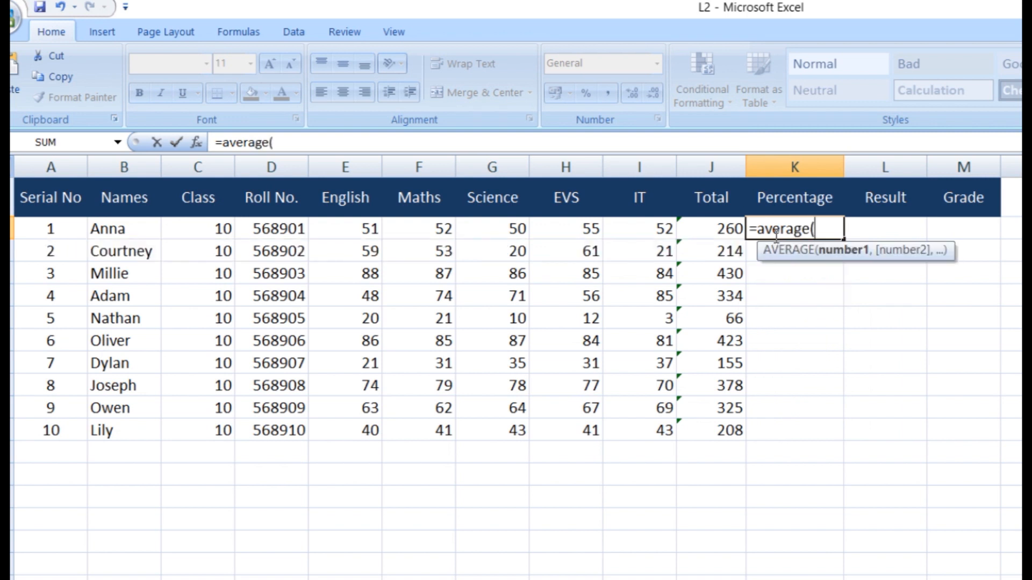
{"action": "left_click_drag", "start_coordinate": [369, 229], "coordinate": [663, 229]}
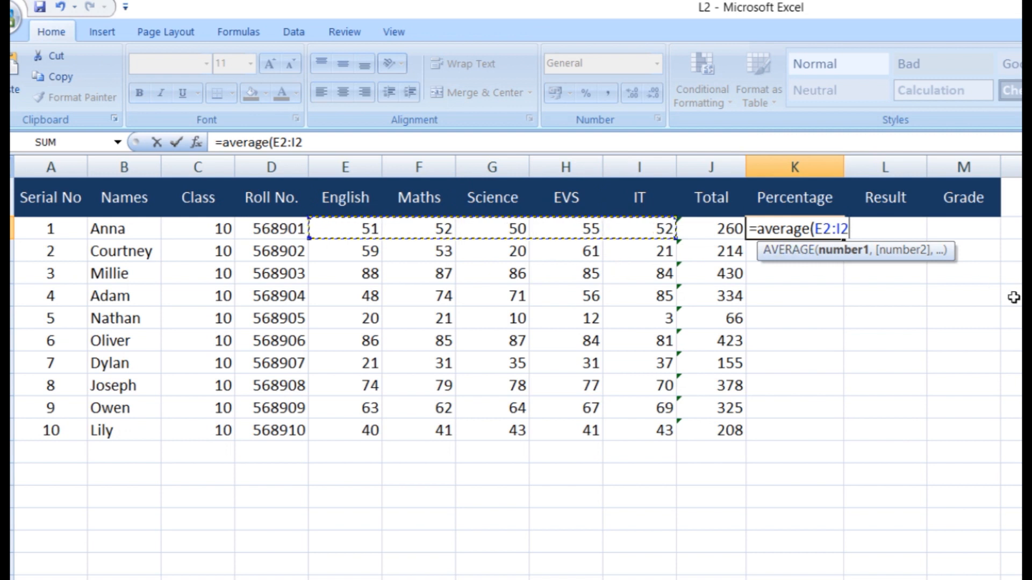
{"action": "type", "text": ")"}
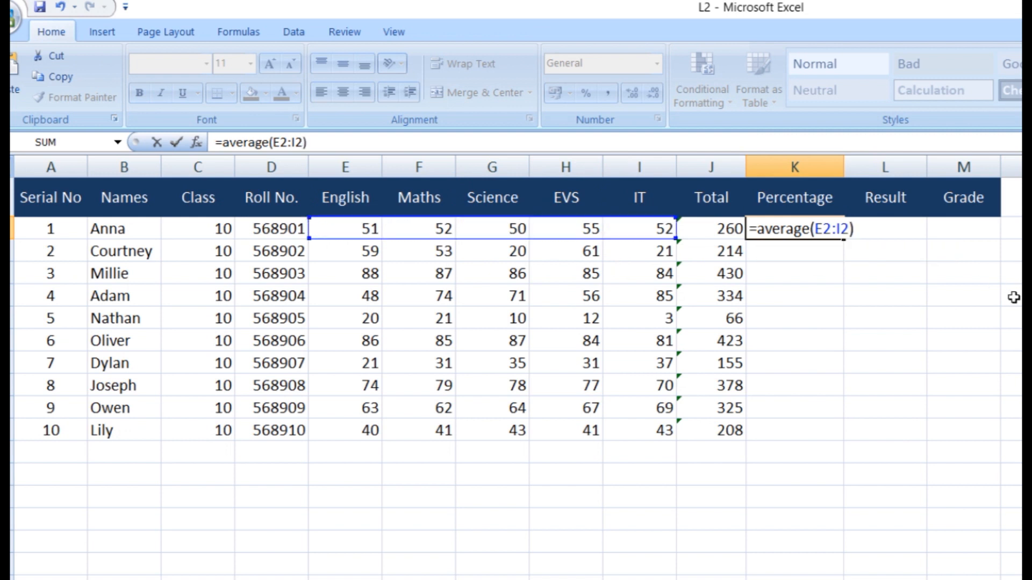
{"action": "key", "text": "Return"}
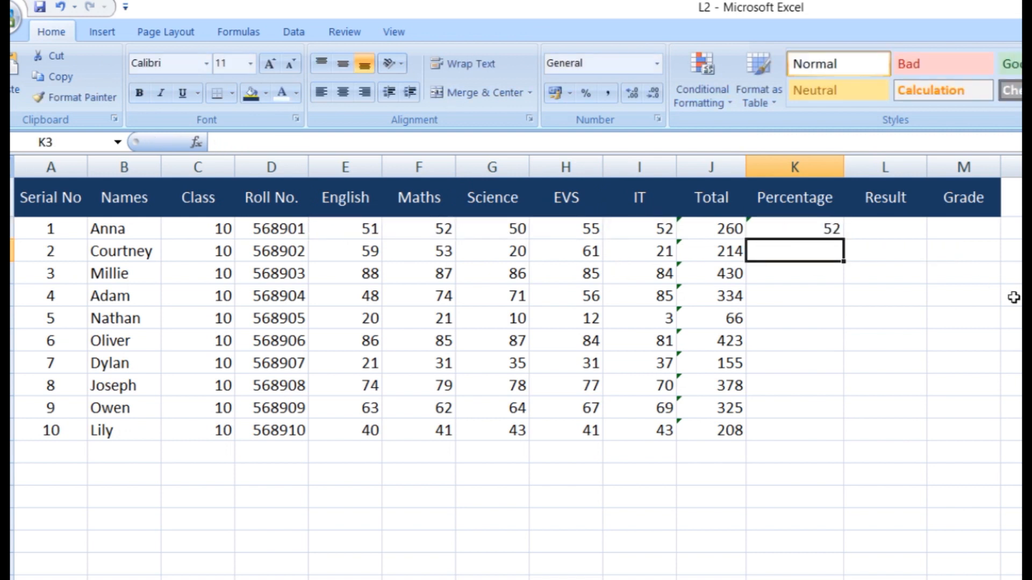
Enter a Percentage formula dividing the second student's Total by 5
{"action": "type", "text": "="}
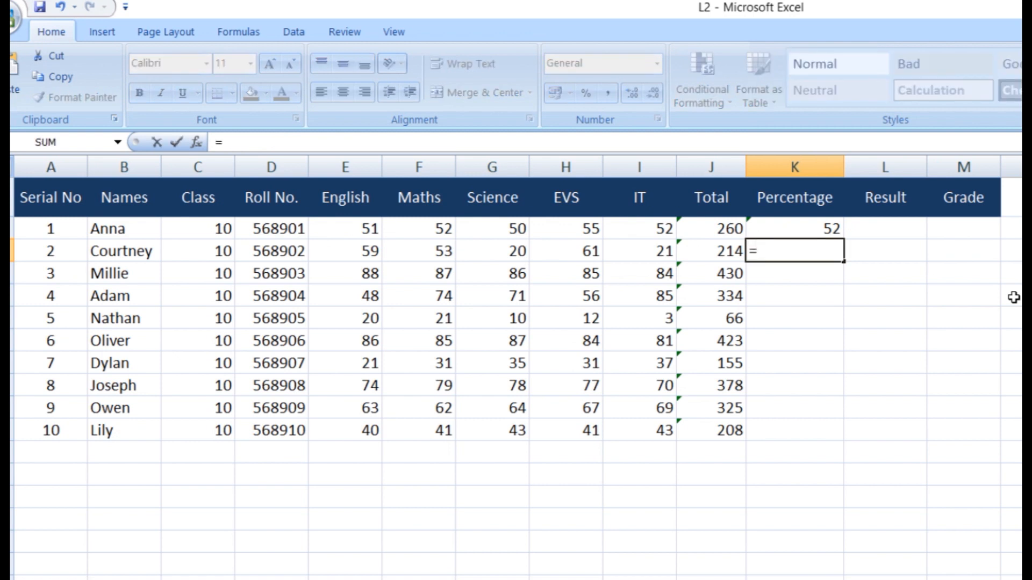
{"action": "left_click", "coordinate": [720, 250]}
{"action": "type", "text": "/"}
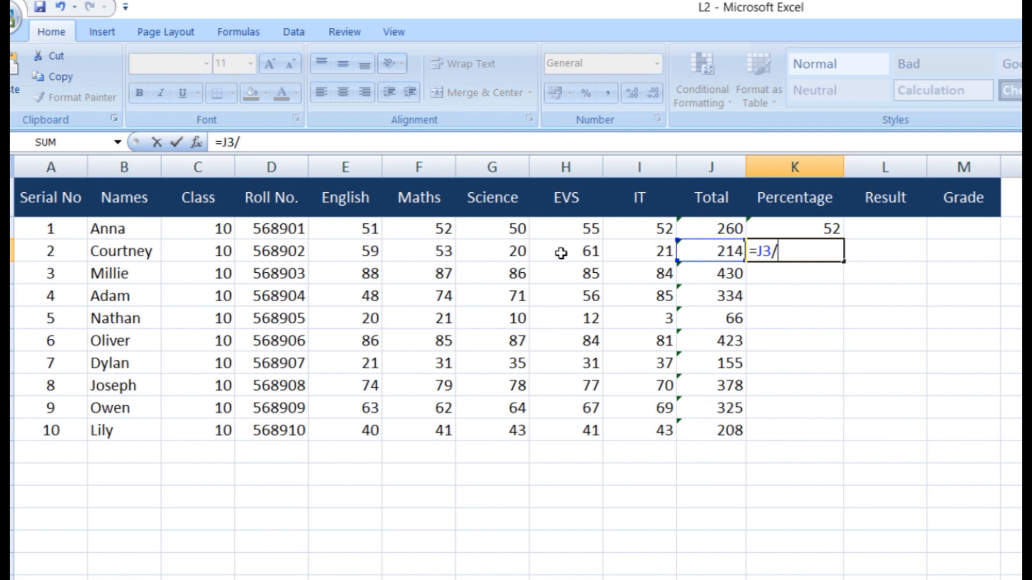
{"action": "type", "text": "5"}
{"action": "key", "text": "Return"}
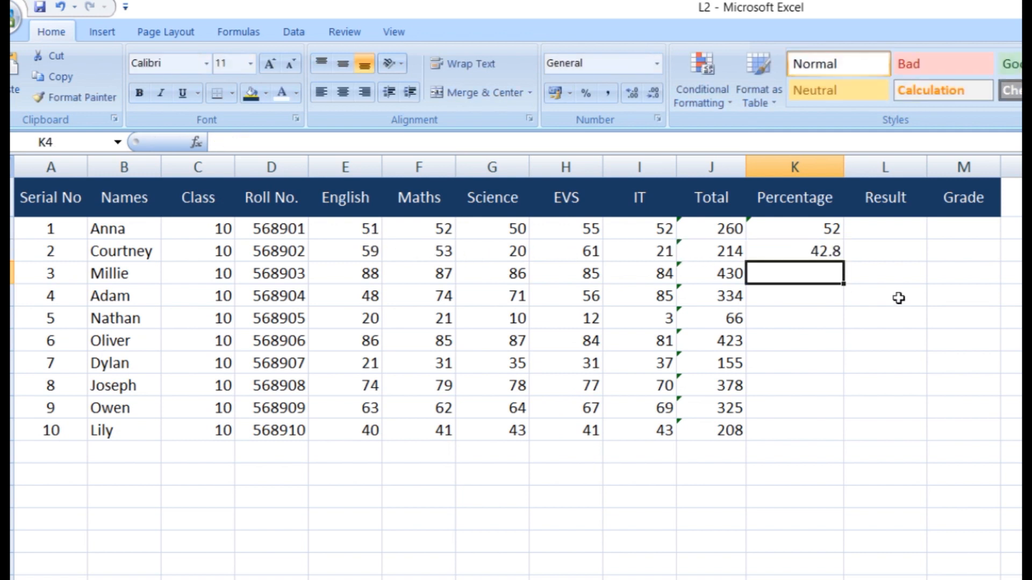
Compare the percentage formulas and fill the Total/5 formula down to row 11
{"action": "left_click", "coordinate": [808, 249]}
{"action": "left_click", "coordinate": [806, 227]}
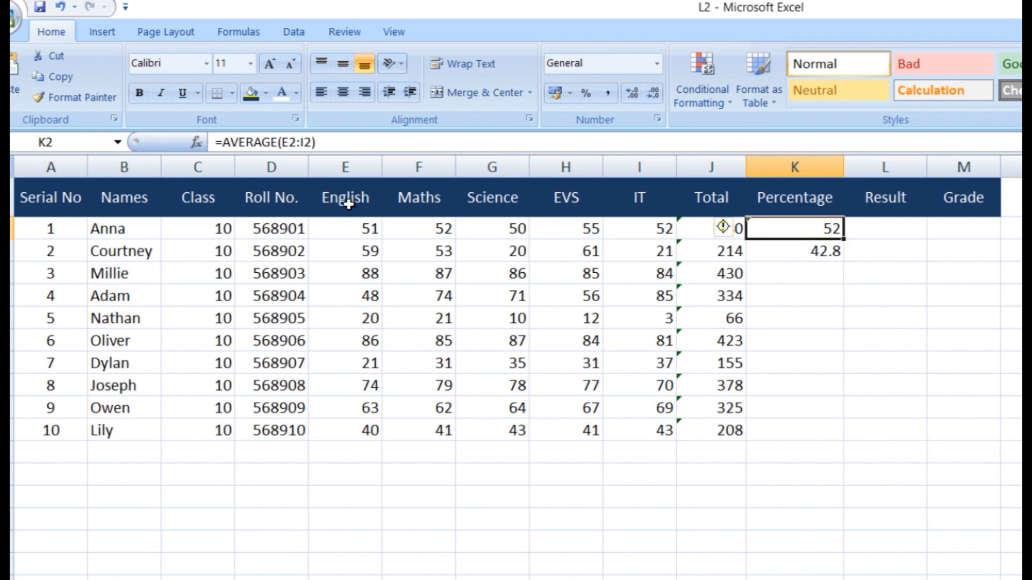
{"action": "left_click", "coordinate": [786, 252]}
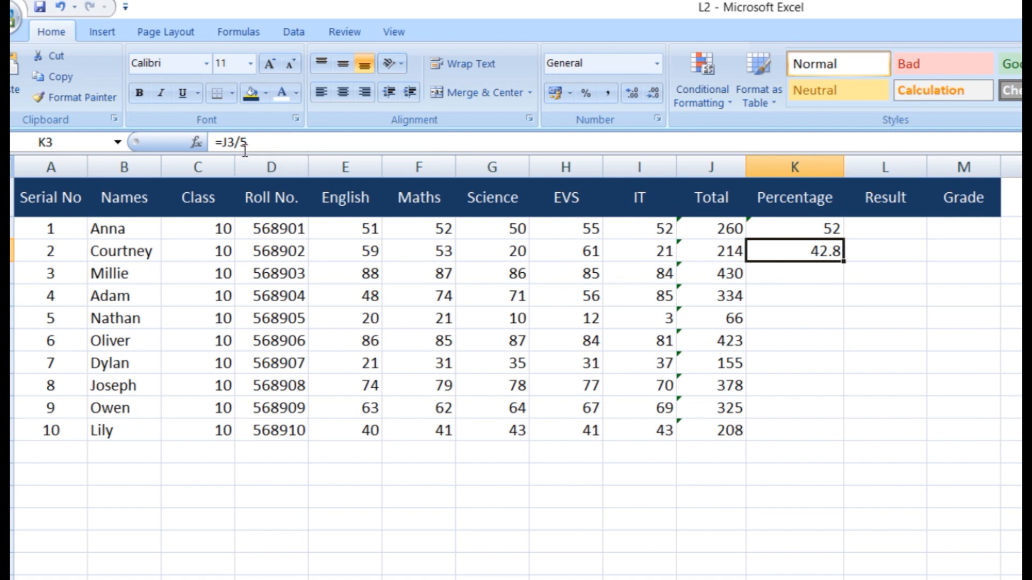
{"action": "left_click", "coordinate": [795, 275]}
{"action": "left_click", "coordinate": [800, 253]}
{"action": "left_click_drag", "start_coordinate": [844, 262], "coordinate": [855, 432]}
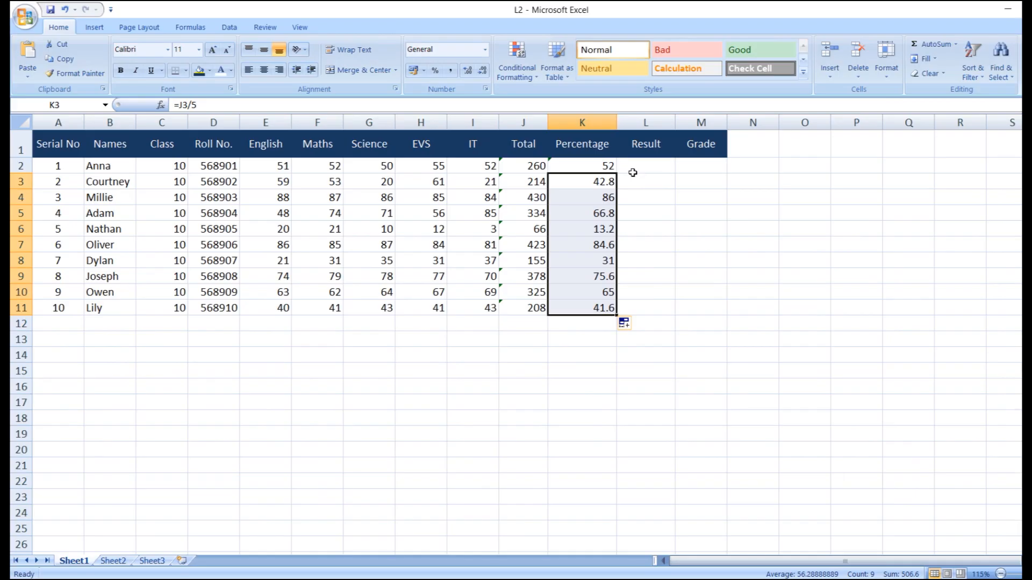
{"action": "left_click", "coordinate": [632, 173]}
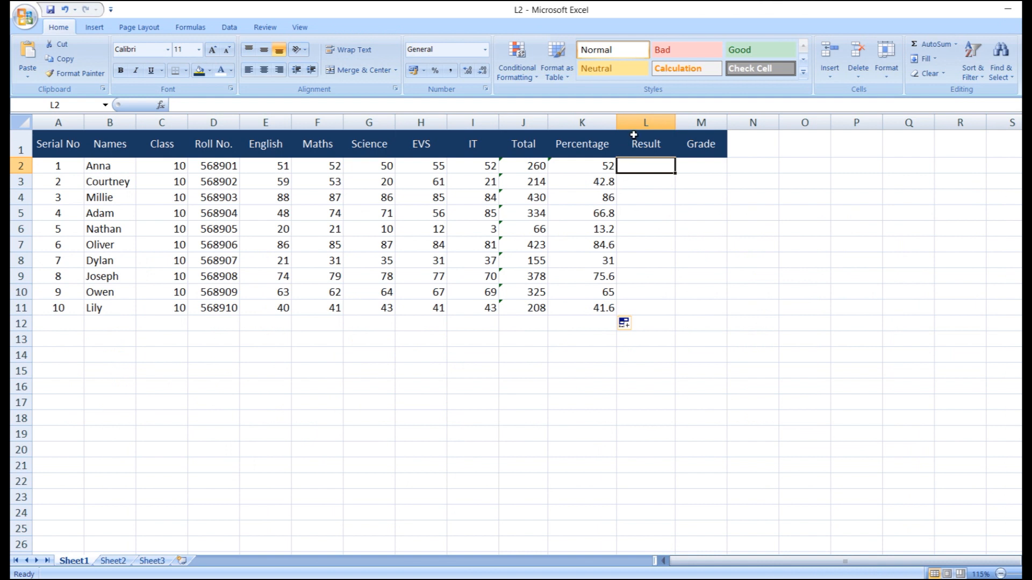
{"action": "left_click", "coordinate": [687, 335]}
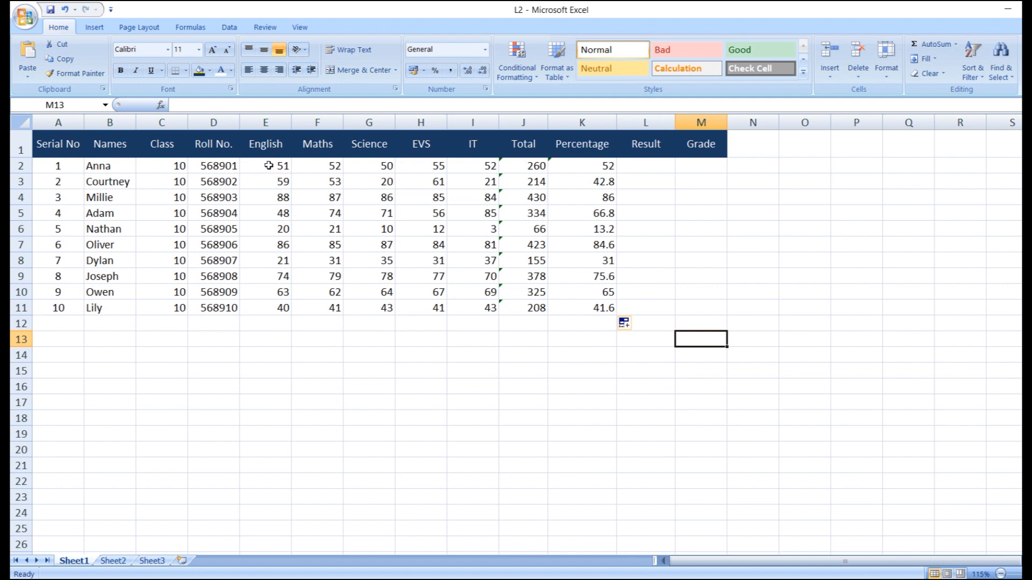
Select the subject marks E2:I11 and bring up Conditional Formatting's Highlight Cells Rules
{"action": "left_click_drag", "start_coordinate": [268, 165], "coordinate": [473, 305]}
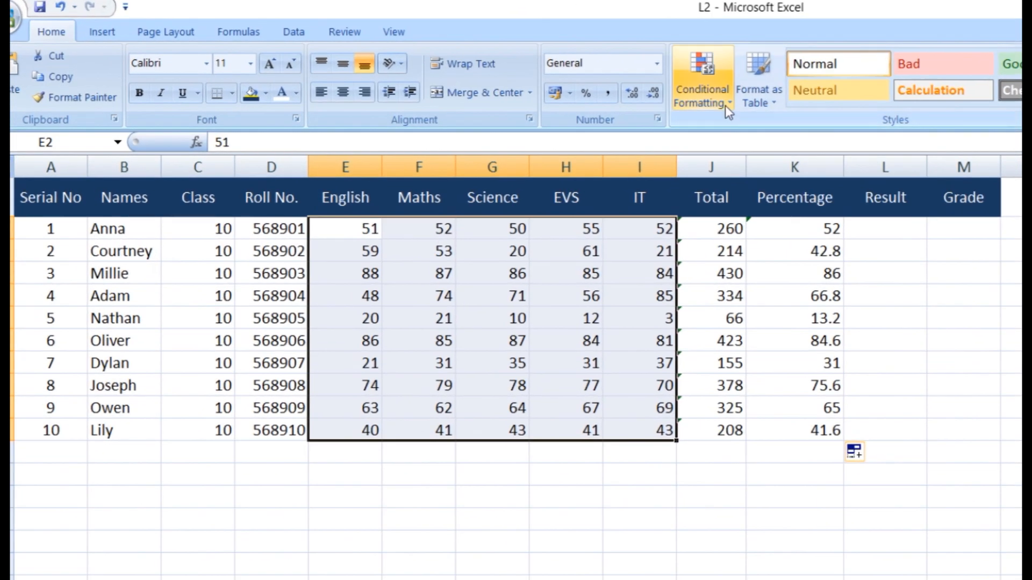
{"action": "left_click", "coordinate": [724, 105]}
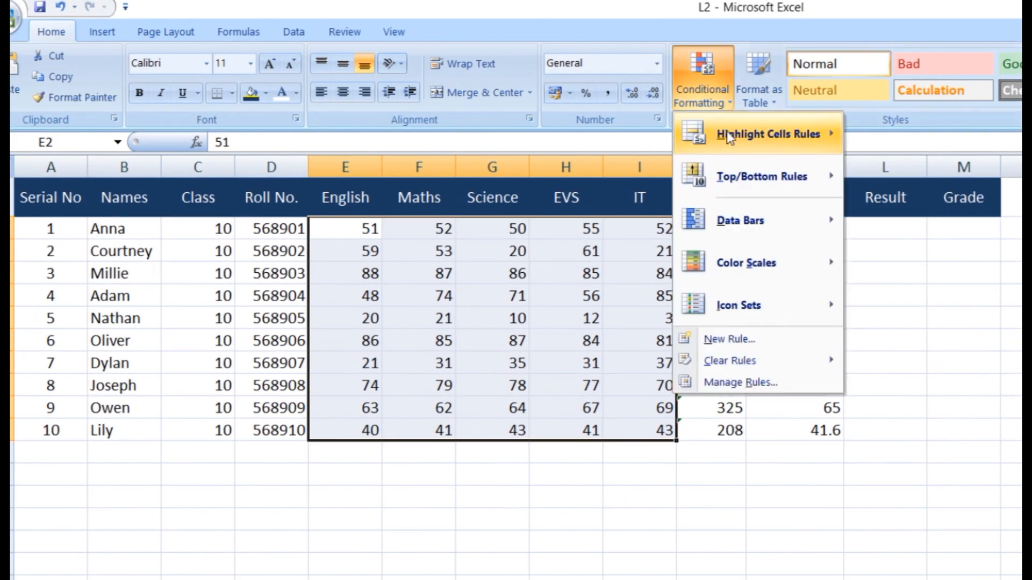
{"action": "mouse_move", "coordinate": [726, 132]}
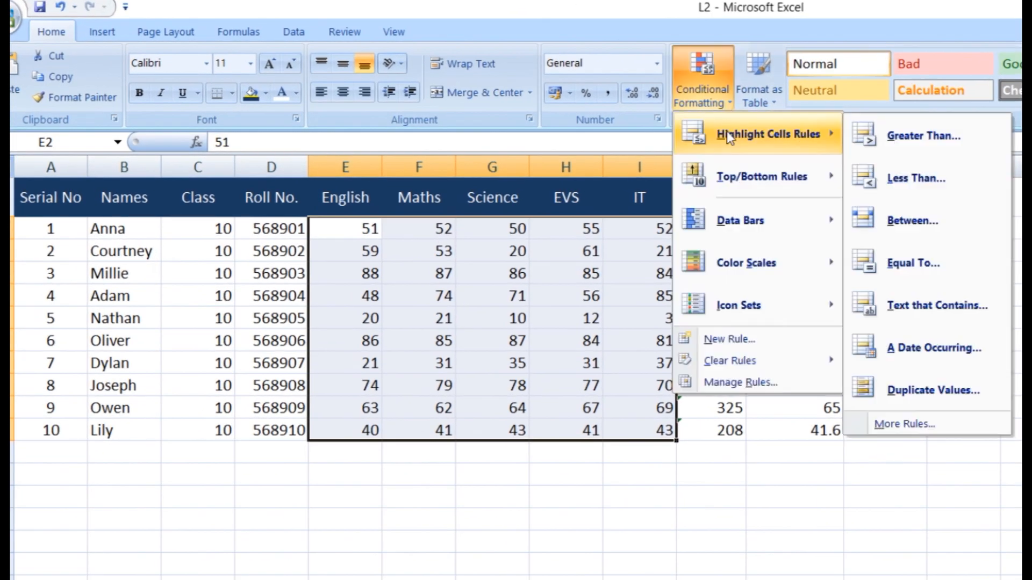
Add a Between rule for marks 0 to 39 with Light Red Fill with Dark Red Text
{"action": "left_click", "coordinate": [905, 238]}
{"action": "left_click", "coordinate": [565, 417]}
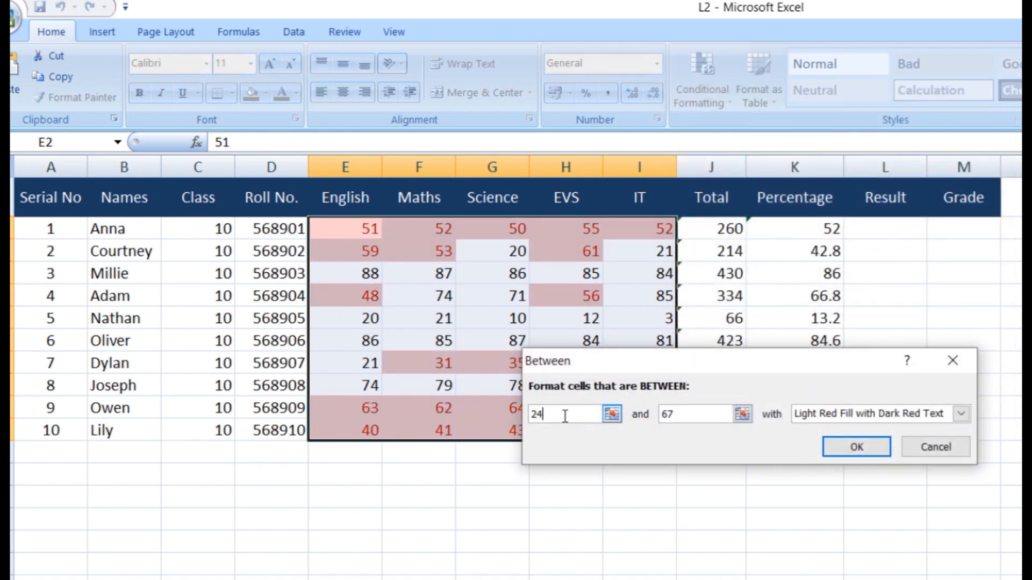
{"action": "left_click_drag", "start_coordinate": [556, 415], "coordinate": [532, 415]}
{"action": "type", "text": "0"}
{"action": "left_click", "coordinate": [684, 411]}
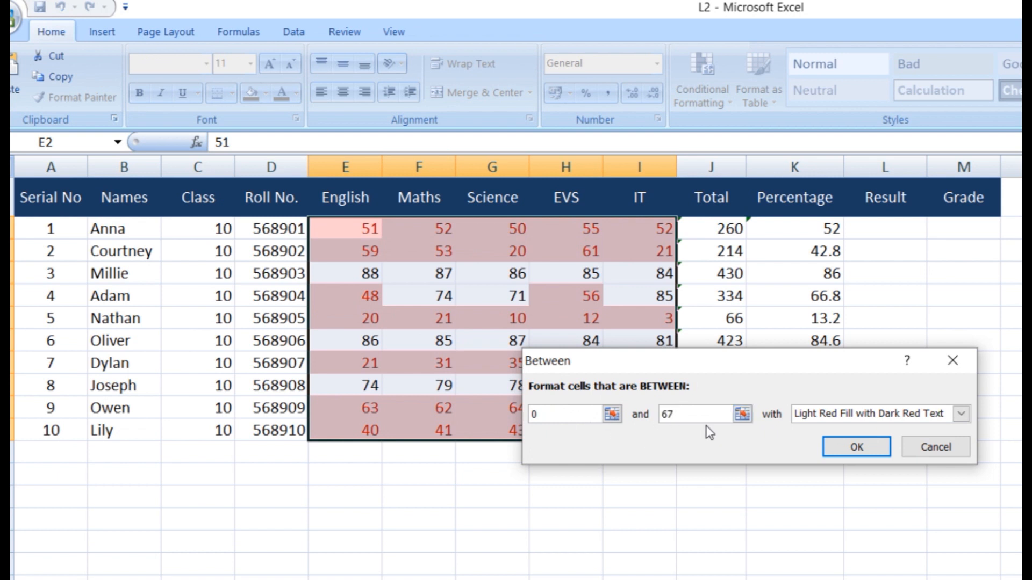
{"action": "left_click_drag", "start_coordinate": [680, 414], "coordinate": [648, 417]}
{"action": "type", "text": "4"}
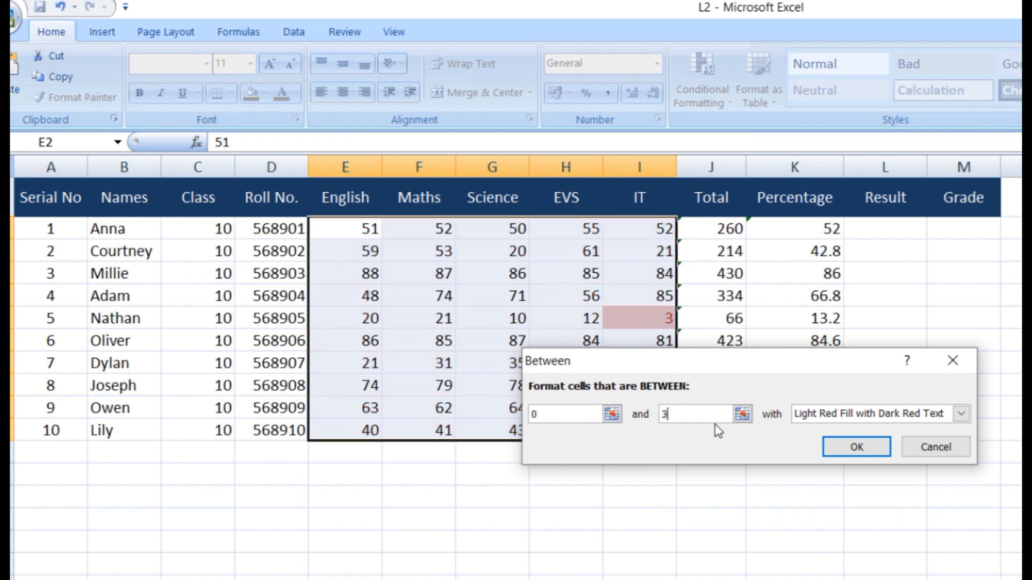
{"action": "type", "text": "9"}
{"action": "left_click", "coordinate": [840, 452]}
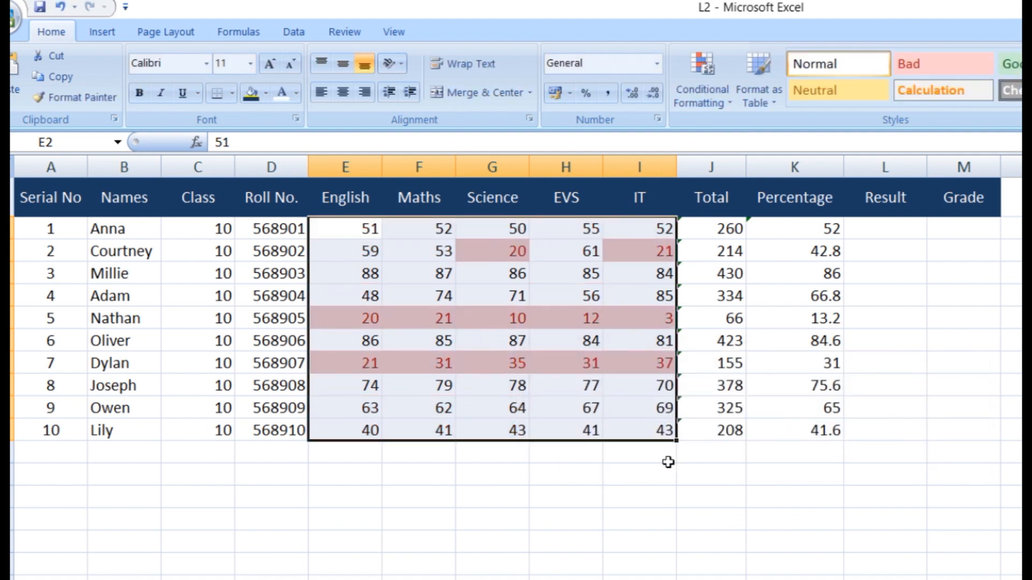
{"action": "left_click", "coordinate": [548, 423]}
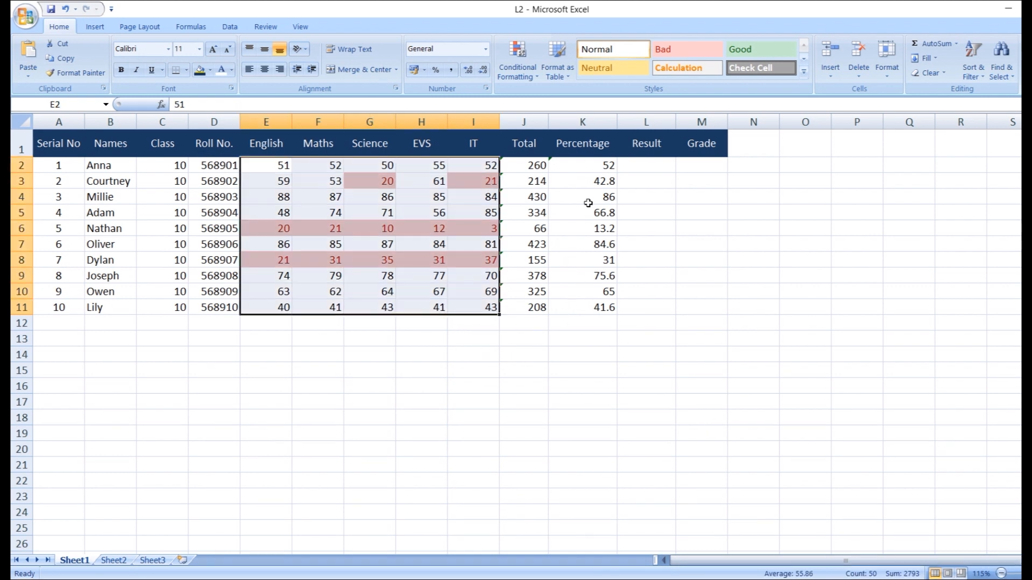
{"action": "left_click", "coordinate": [642, 146]}
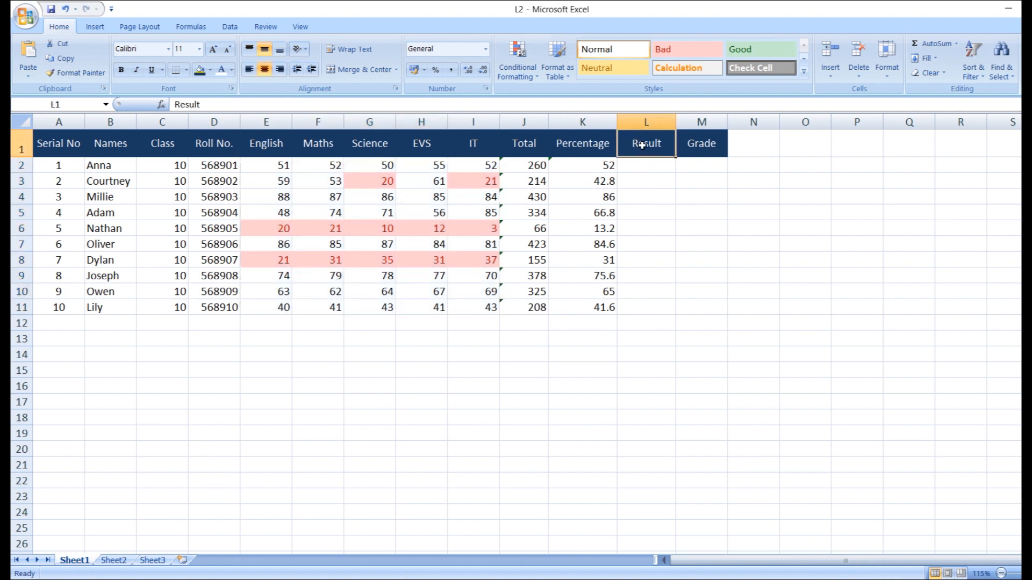
{"action": "left_click", "coordinate": [713, 142]}
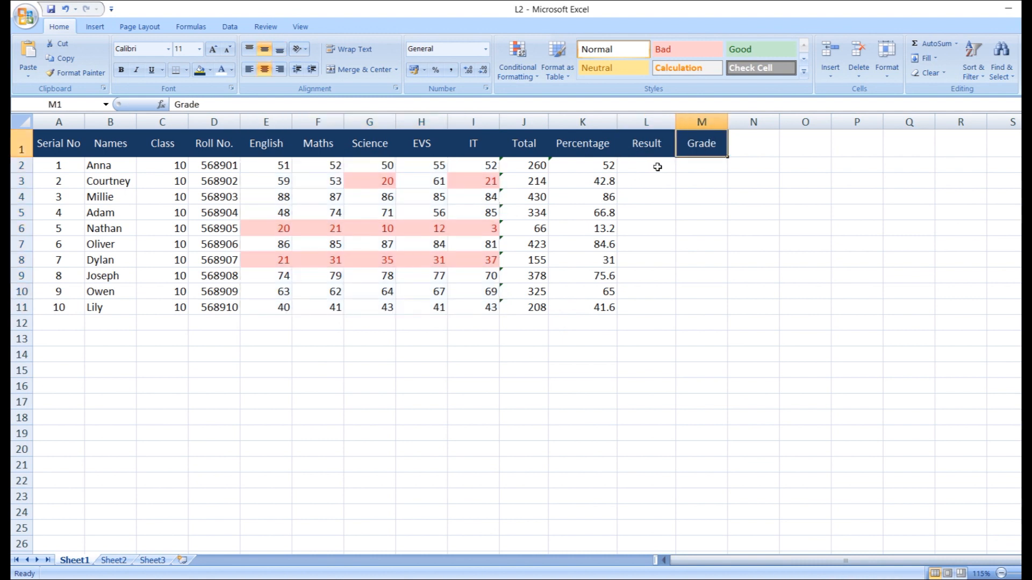
{"action": "left_click", "coordinate": [676, 579]}
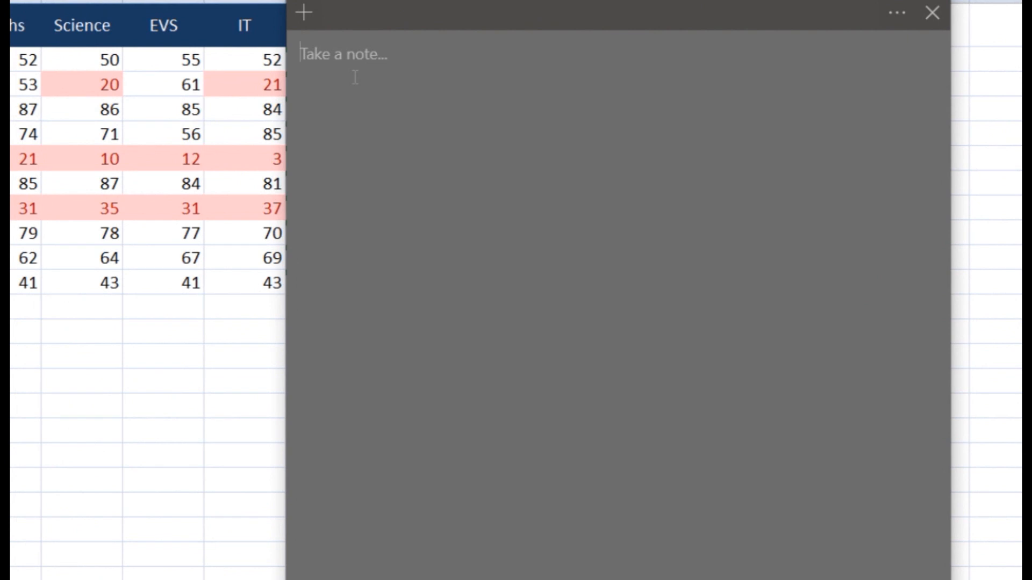
Type 'if function' and the =if(Condition, TRUE, FALSE) syntax twice on separate lines
{"action": "type", "text": "if"}
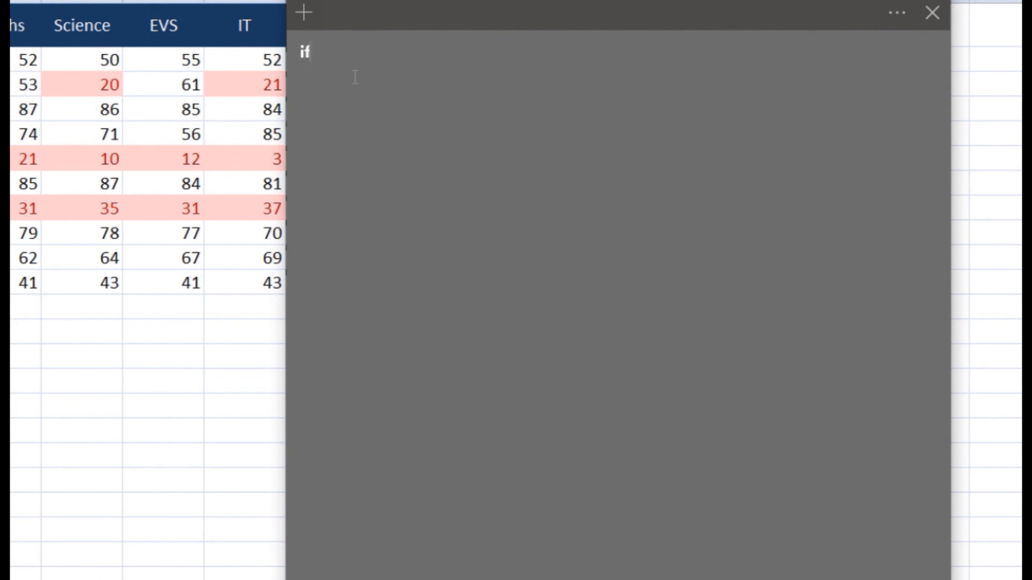
{"action": "type", "text": " function"}
{"action": "key", "text": "Return"}
{"action": "key", "text": "Return"}
{"action": "type", "text": "="}
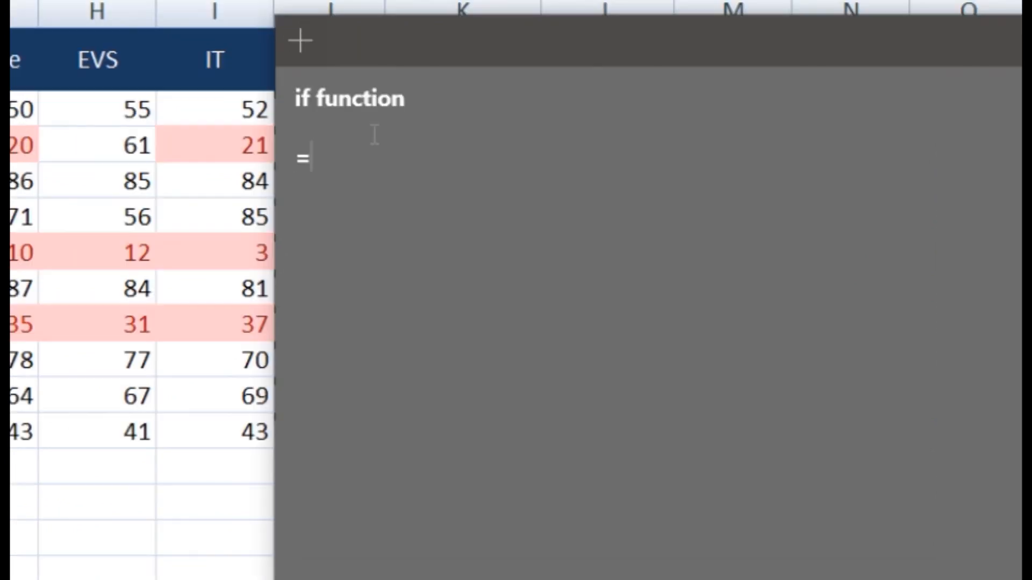
{"action": "type", "text": "if(Condition, TRUE, FAL"}
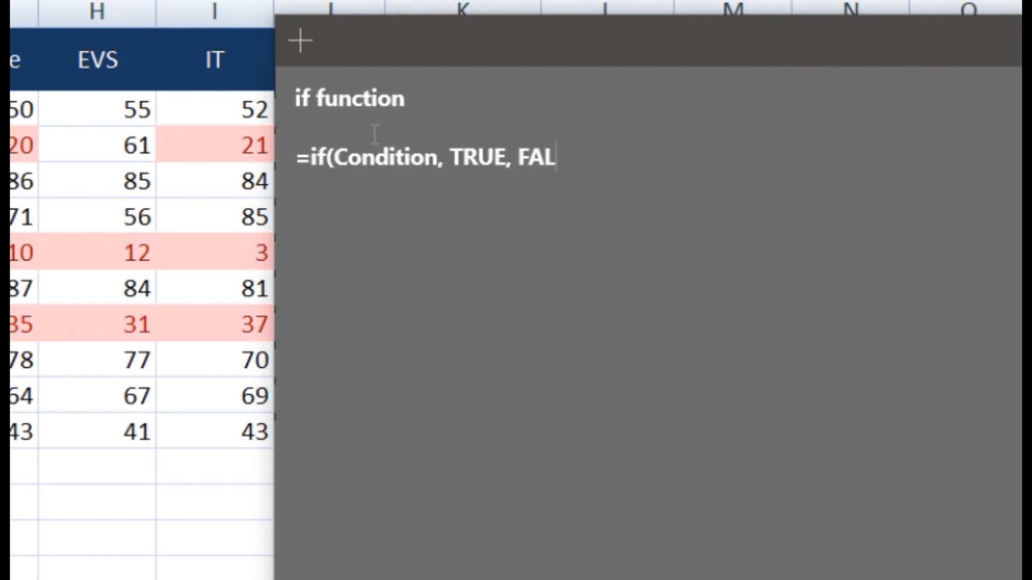
{"action": "type", "text": "SE)"}
{"action": "key", "text": "Return"}
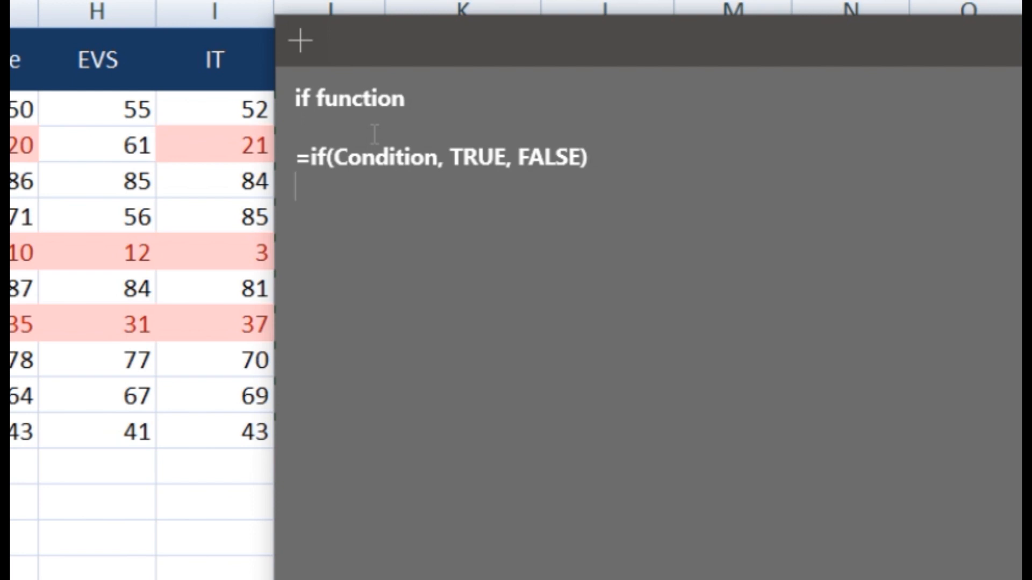
{"action": "key", "text": "Return"}
{"action": "type", "text": "=if("}
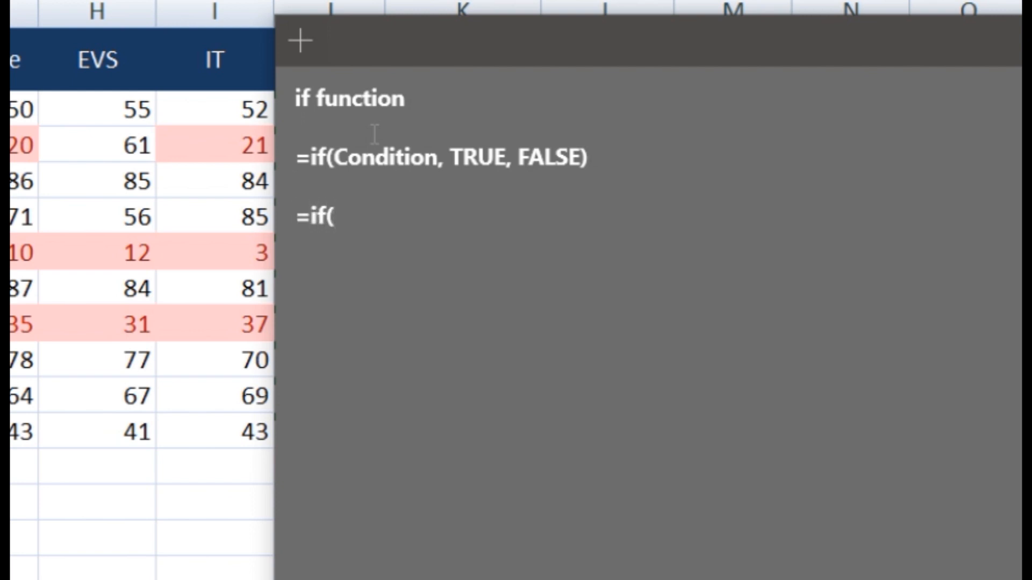
{"action": "type", "text": "condition,"}
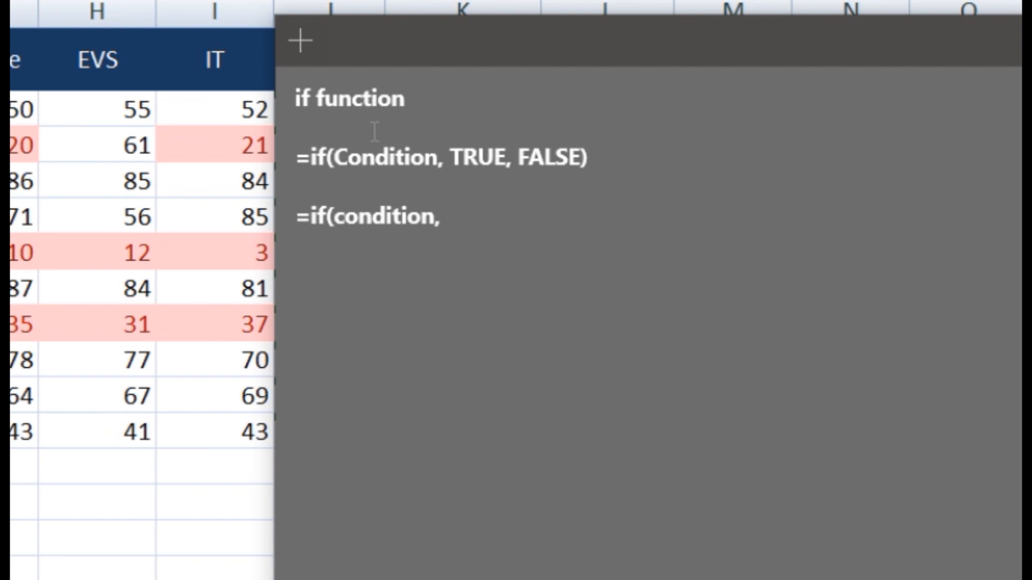
{"action": "type", "text": " TRUE,"}
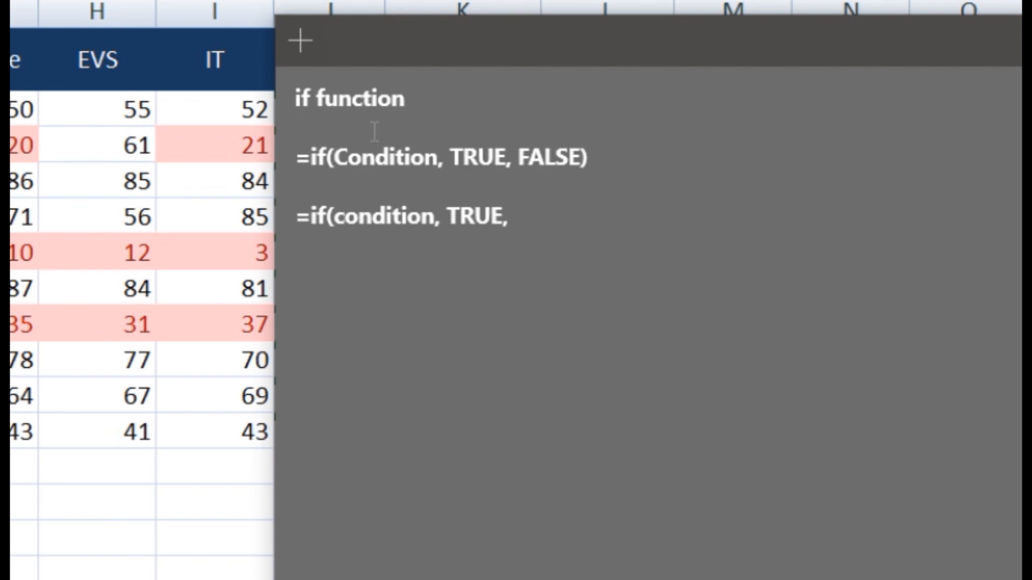
{"action": "type", "text": " FALSE"}
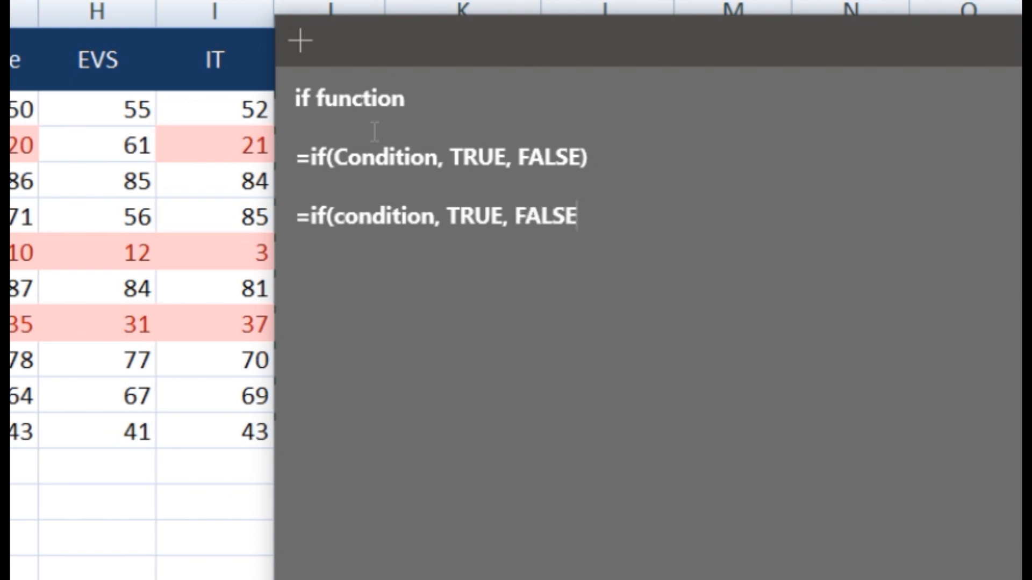
{"action": "type", "text": ")"}
{"action": "key", "text": "Return"}
{"action": "key", "text": "Return"}
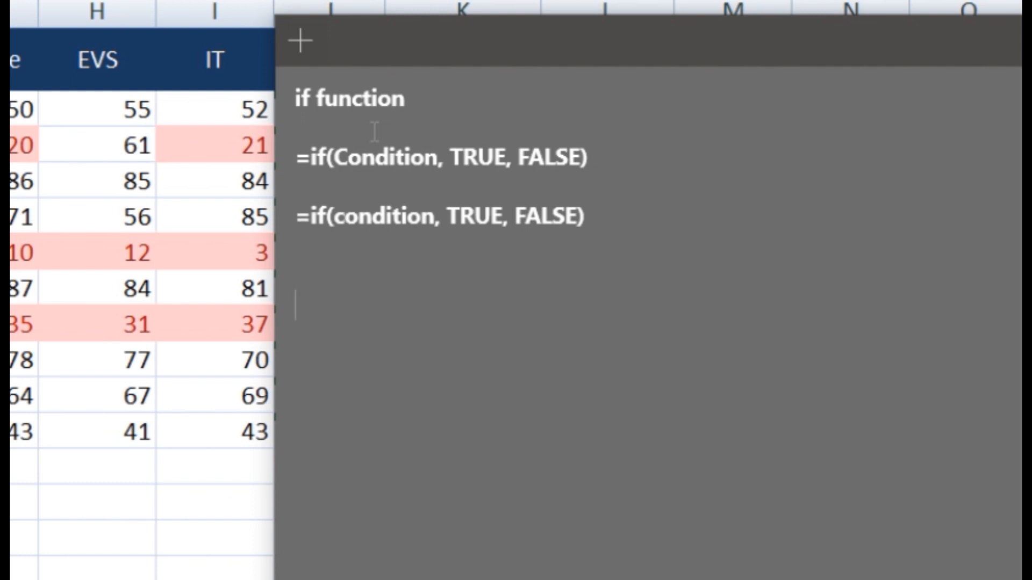
Add COUNTIF and AND on separate lines of the note
{"action": "type", "text": "COUNTI"}
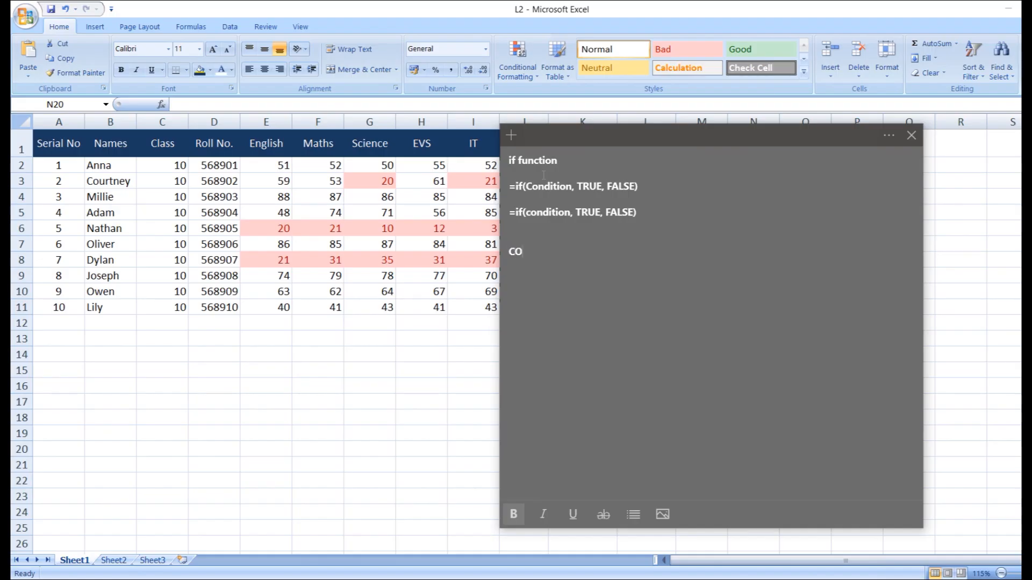
{"action": "type", "text": "F"}
{"action": "key", "text": "Return"}
{"action": "type", "text": "AND"}
Paste the '40 percent and above means passed' rule and make it bold
{"action": "left_click_drag", "start_coordinate": [521, 186], "coordinate": [609, 198]}
{"action": "left_click", "coordinate": [603, 215]}
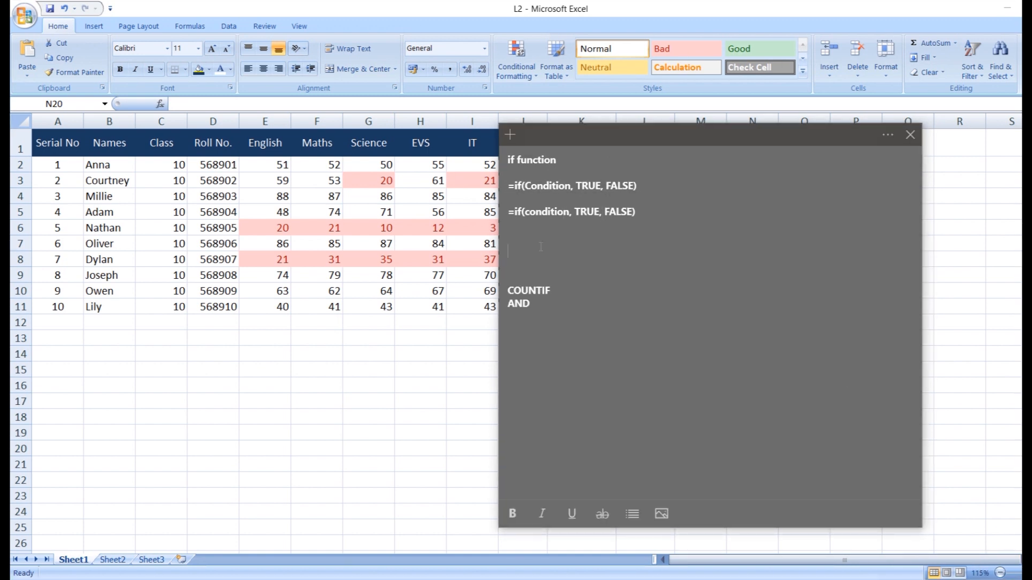
{"action": "type", "text": "if a student secured a percentage is 40 and above then he/she is passed"}
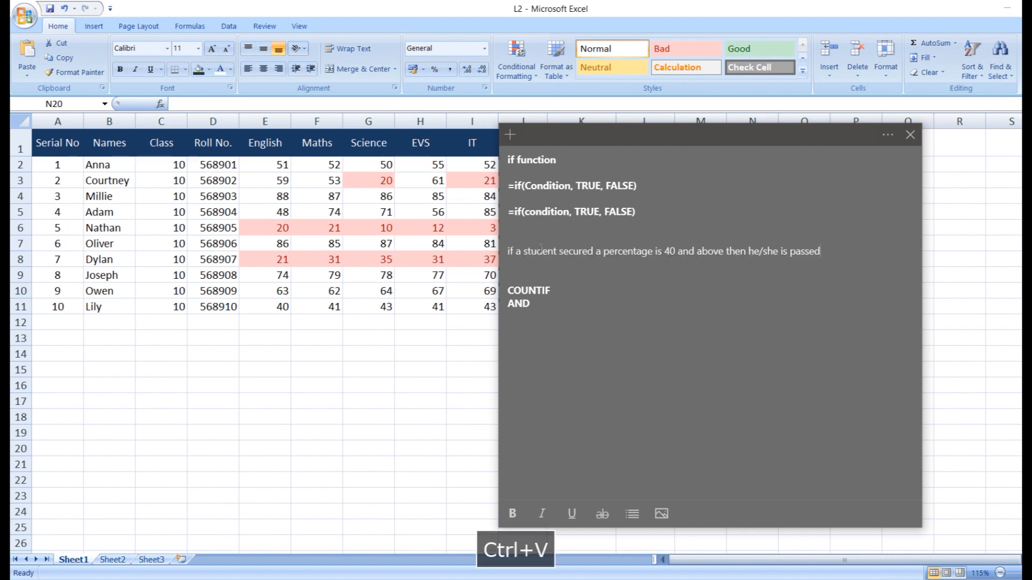
{"action": "key", "text": "shift+Home"}
{"action": "key", "text": "ctrl+b"}
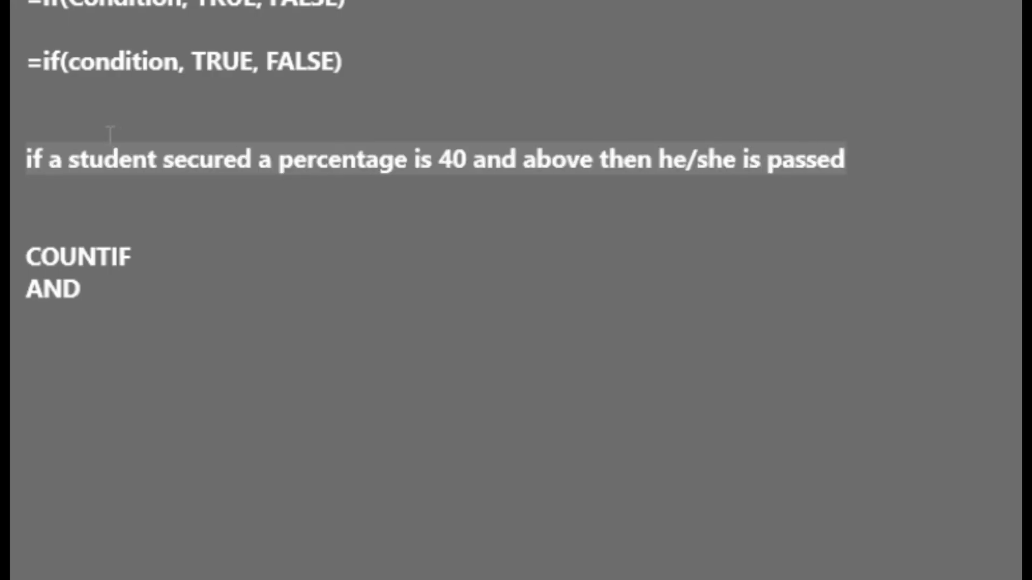
{"action": "left_click", "coordinate": [541, 241]}
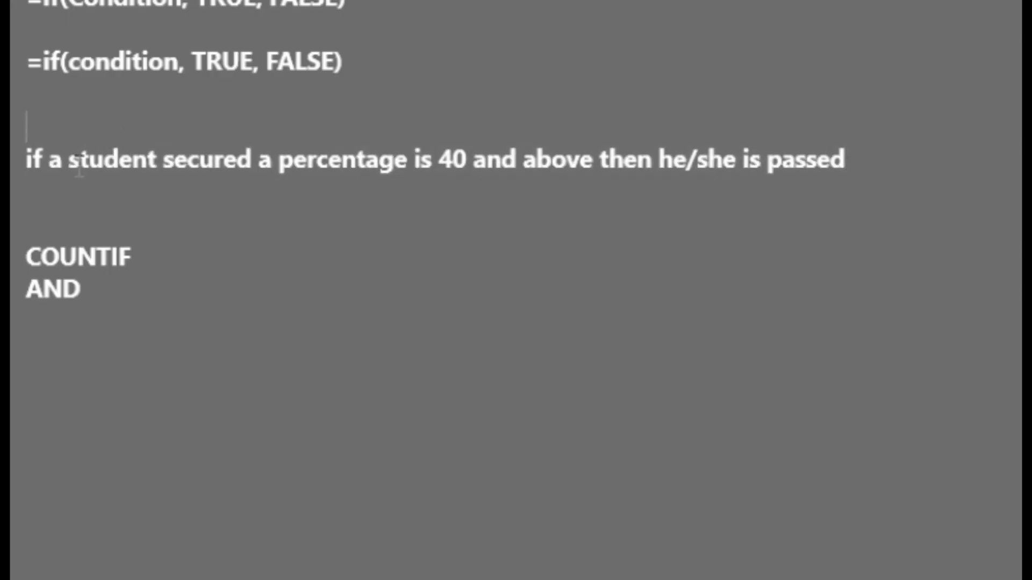
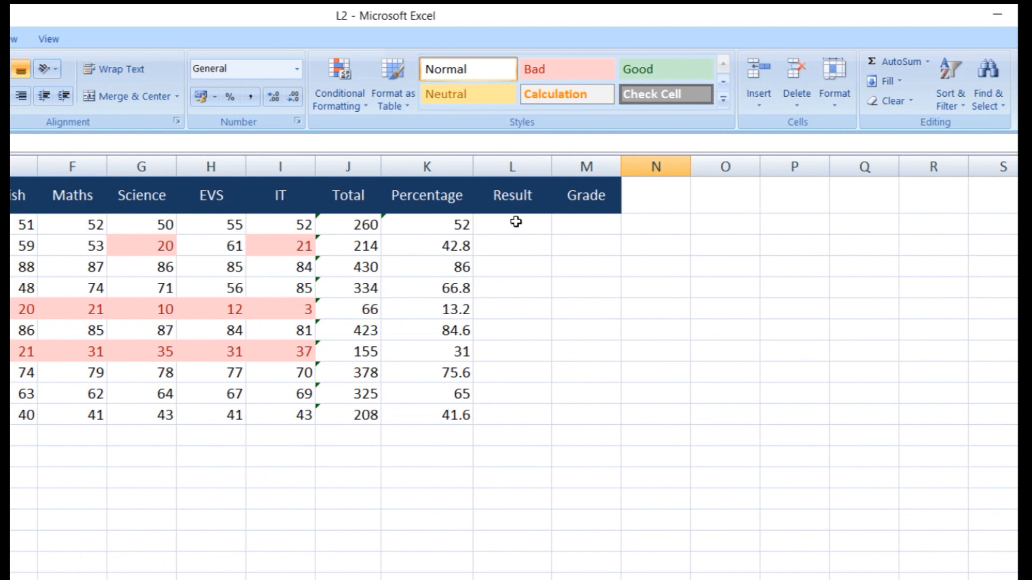
Enter =IF(K2>=40,"Passed","Failed") in L2 so the first student shows Passed
{"action": "type", "text": "=if"}
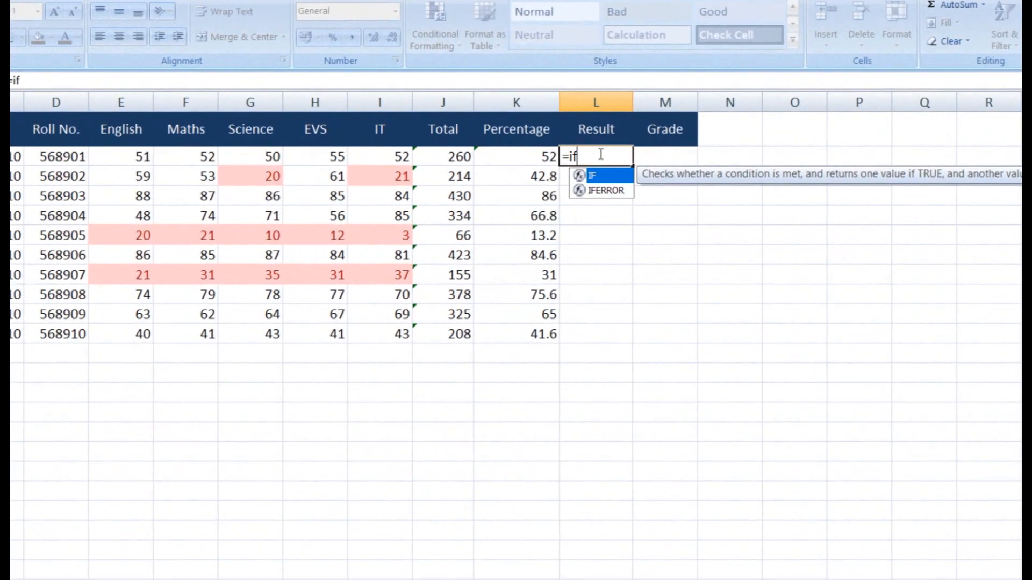
{"action": "type", "text": "("}
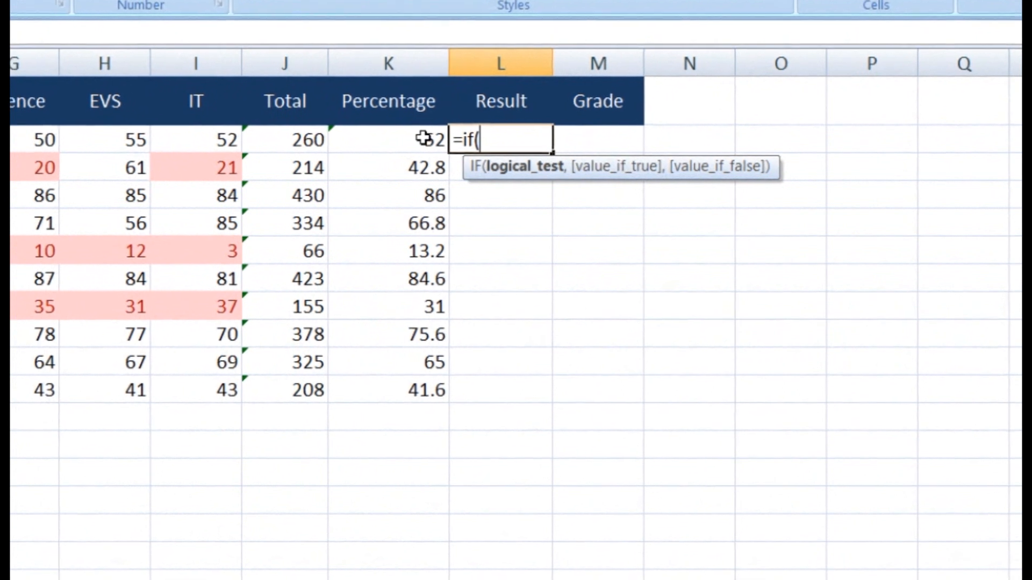
{"action": "left_click", "coordinate": [408, 141]}
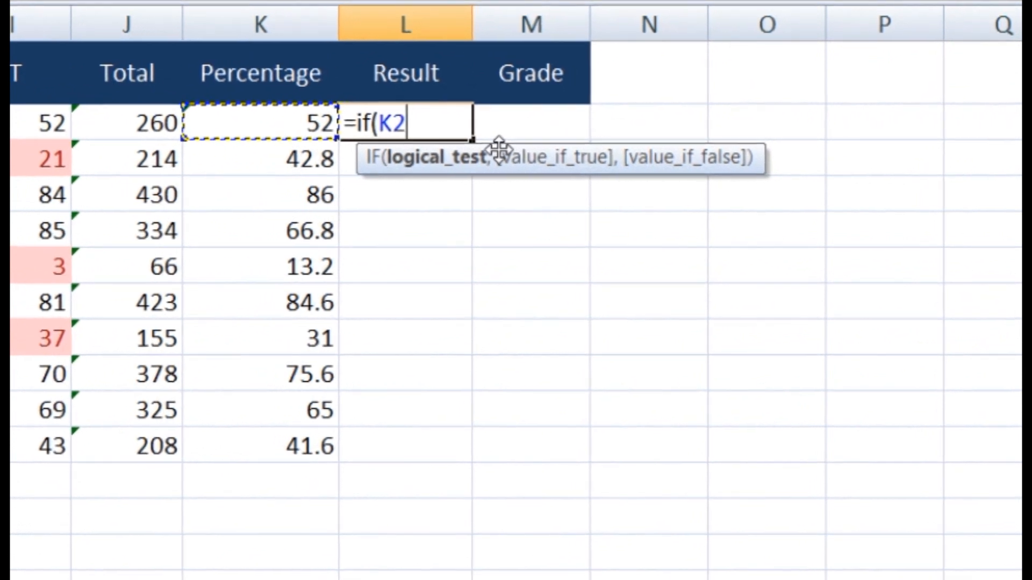
{"action": "type", "text": ">=40"}
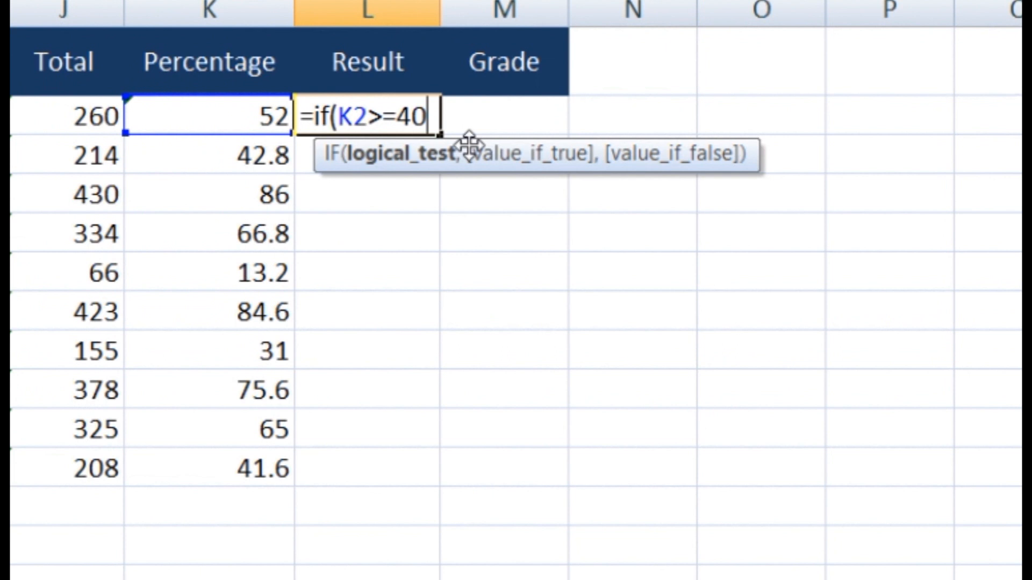
{"action": "type", "text": ",\""}
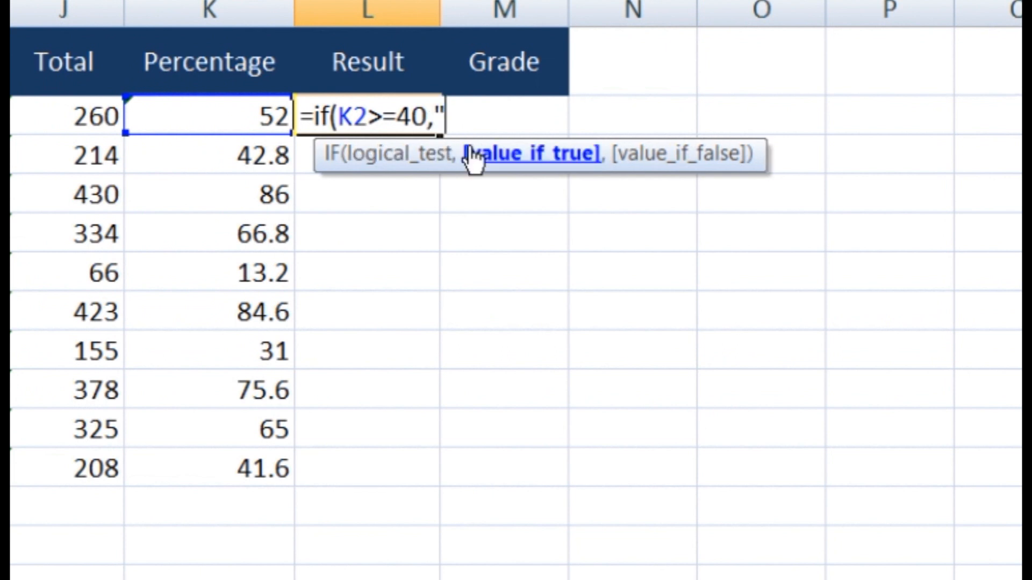
{"action": "type", "text": "Passed\","}
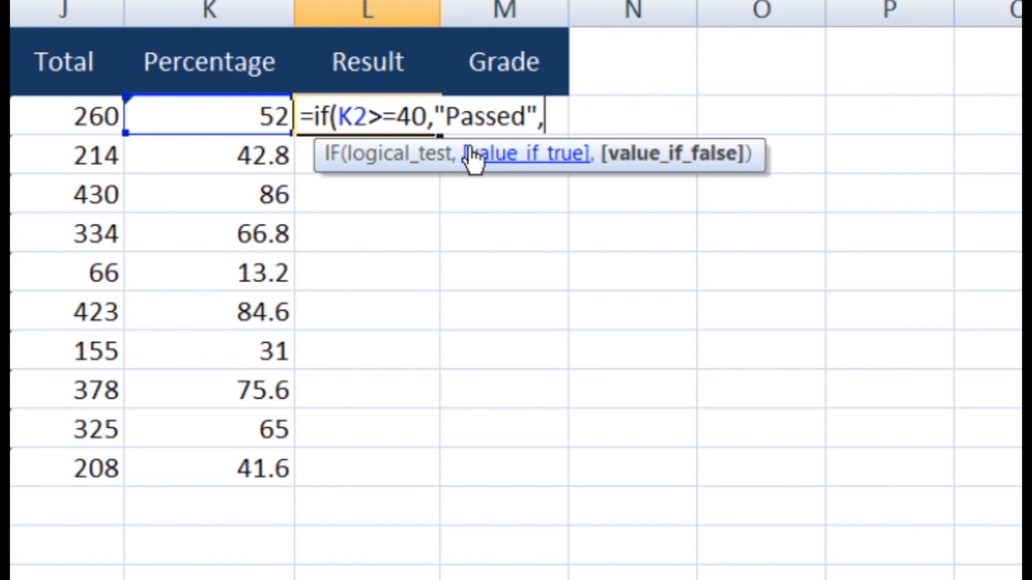
{"action": "type", "text": "\"Failed\")"}
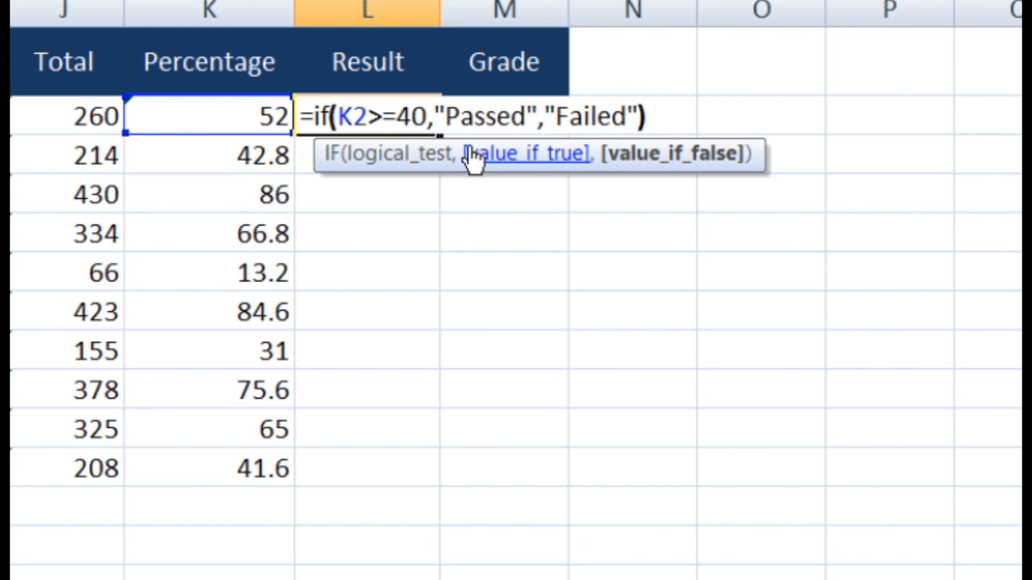
{"action": "key", "text": "Return"}
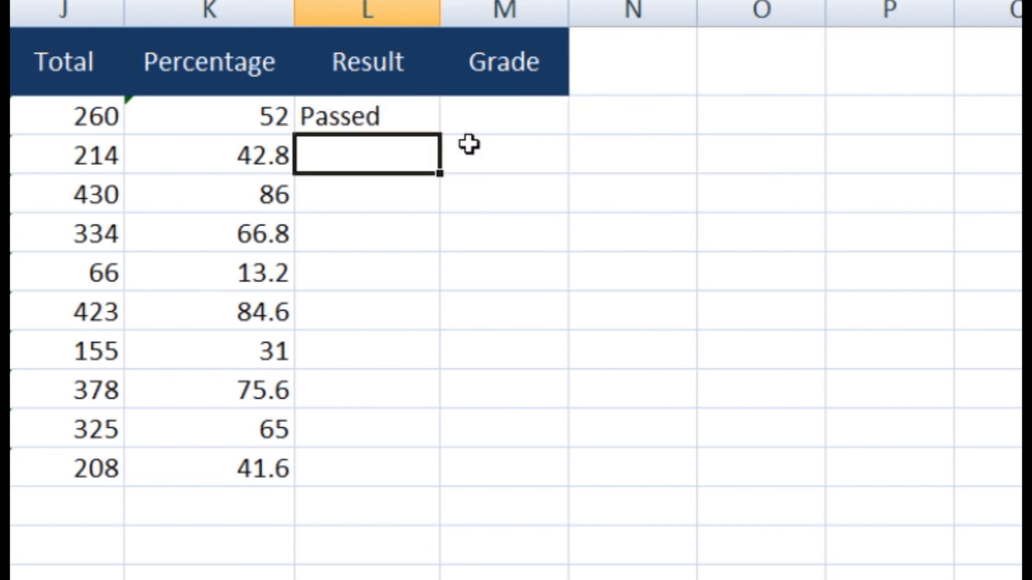
Fill the pass/fail formula from L2 down to L11 and check the Failed results in L6 and L8
{"action": "left_click", "coordinate": [376, 119]}
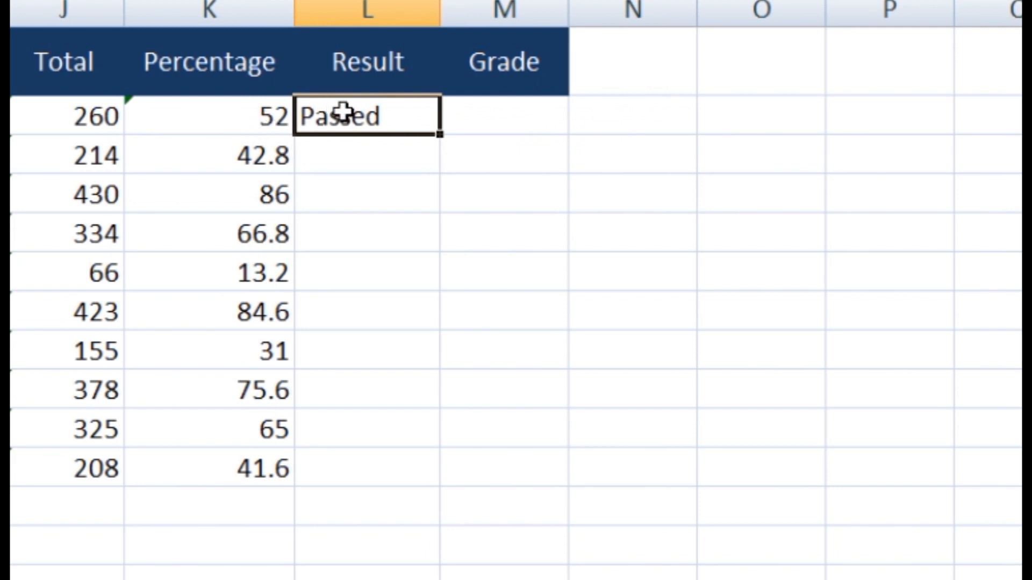
{"action": "left_click_drag", "start_coordinate": [440, 135], "coordinate": [513, 472]}
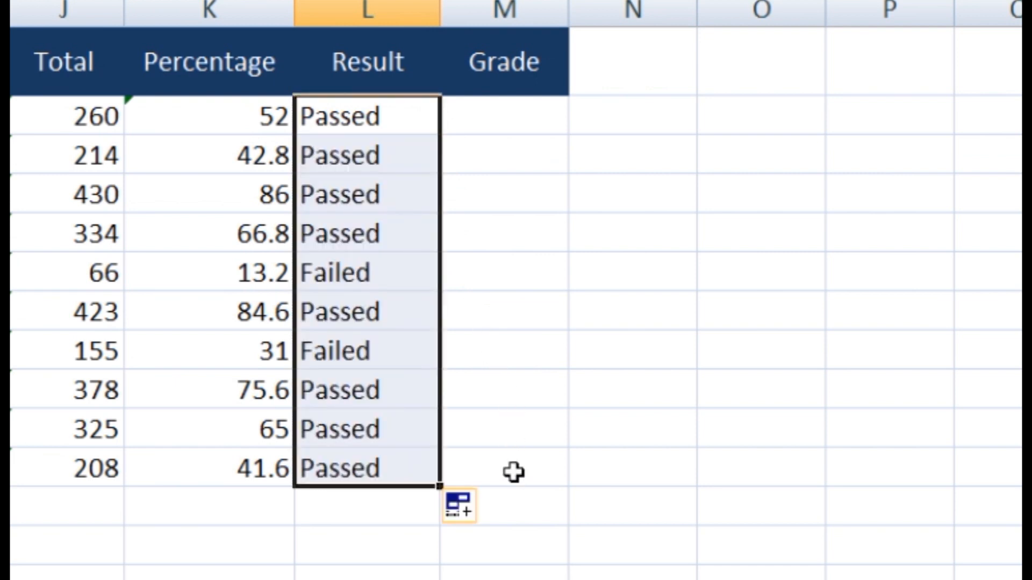
{"action": "left_click", "coordinate": [361, 353]}
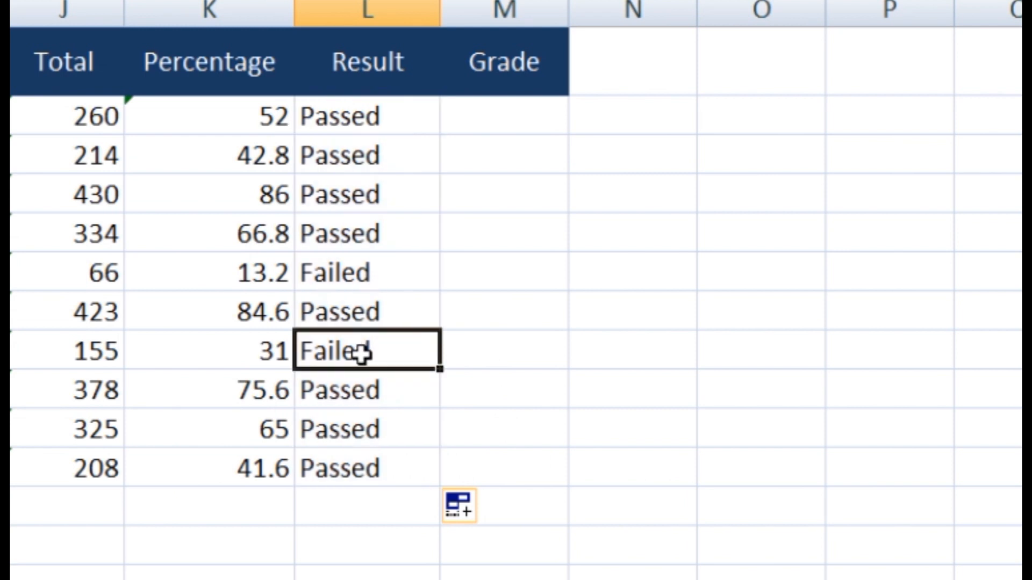
{"action": "left_click", "coordinate": [346, 275]}
{"action": "left_click", "coordinate": [347, 344]}
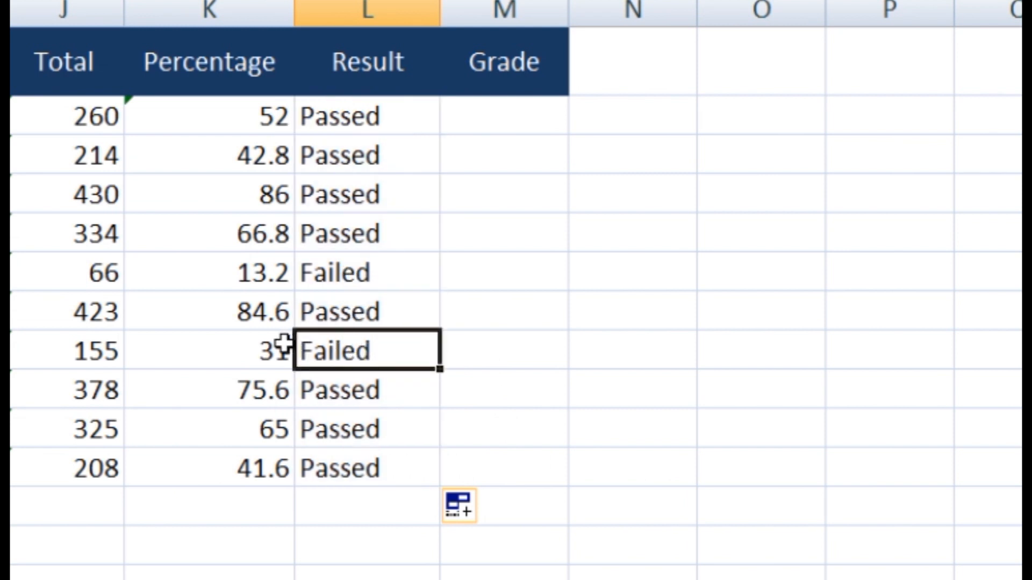
{"action": "left_click", "coordinate": [306, 274]}
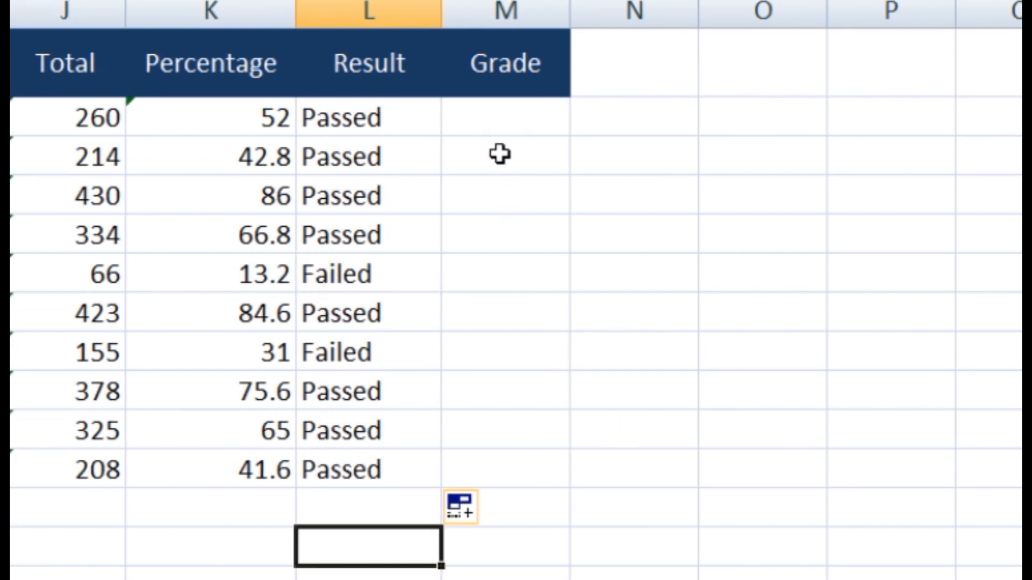
{"action": "left_click", "coordinate": [492, 116]}
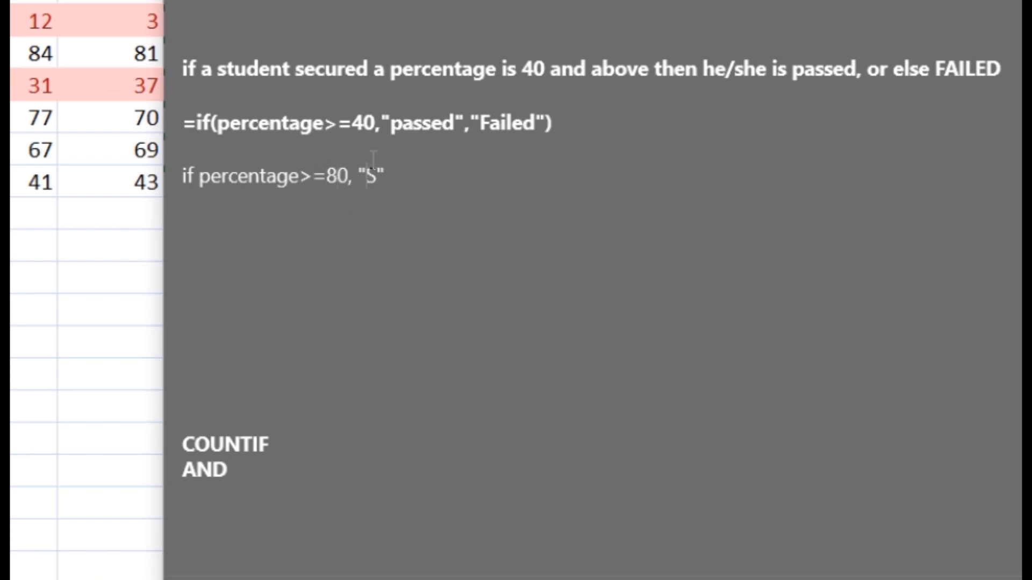
Add an A grade line with a threshold of 70 to the note
{"action": "key", "text": "Return"}
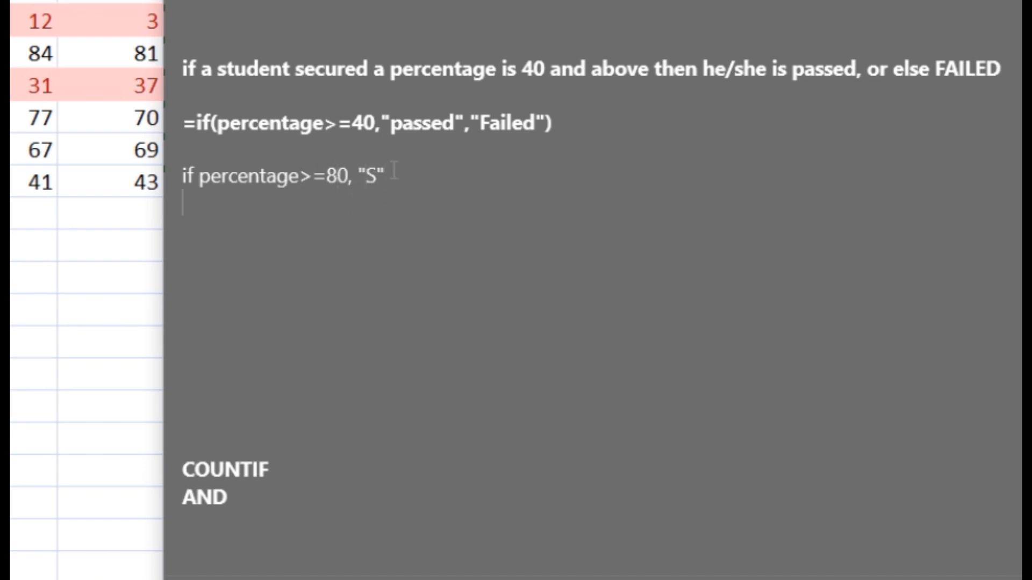
{"action": "type", "text": "if percentage>=80, \"S\""}
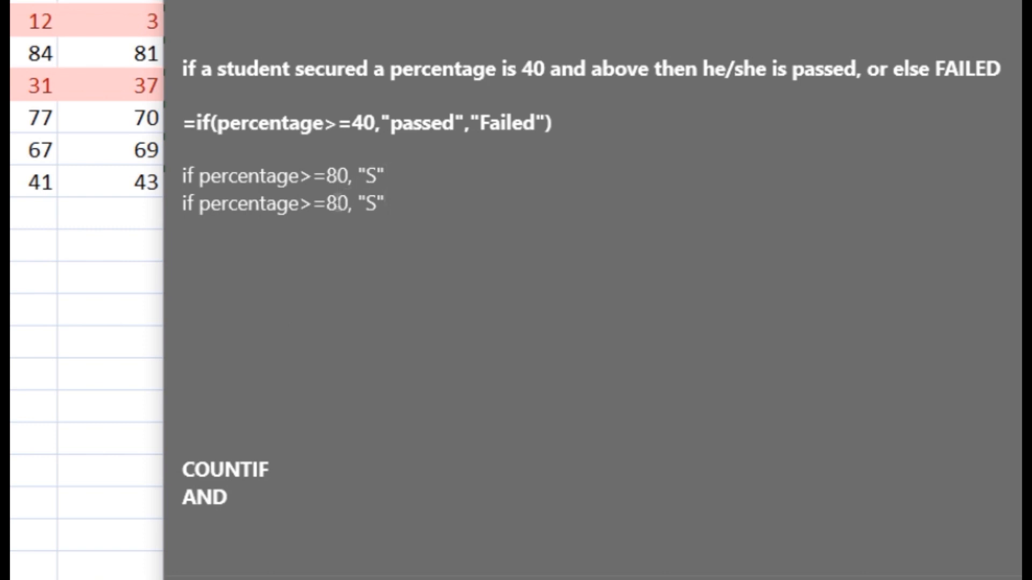
{"action": "type", "text": "7"}
{"action": "key", "text": "BackSpace"}
{"action": "type", "text": "A"}
{"action": "left_click", "coordinate": [409, 203]}
Add a B grade line with a threshold of 60 below it
{"action": "key", "text": "Return"}
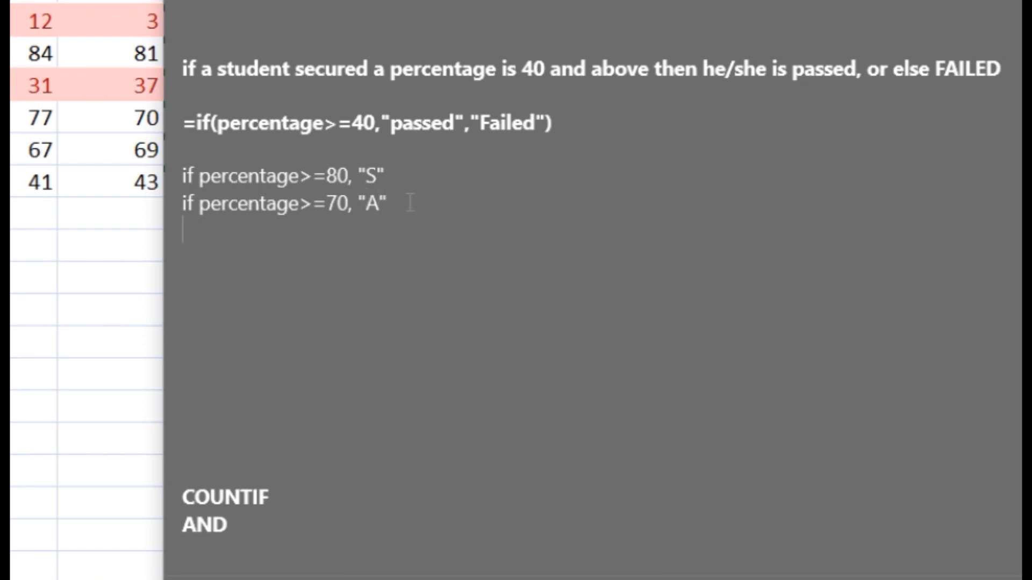
{"action": "type", "text": "if percentage>=80, \"S\""}
{"action": "left_click", "coordinate": [330, 241]}
{"action": "key", "text": "Delete"}
{"action": "type", "text": "6"}
{"action": "left_click", "coordinate": [370, 231]}
{"action": "left_click_drag", "start_coordinate": [379, 233], "coordinate": [382, 233]}
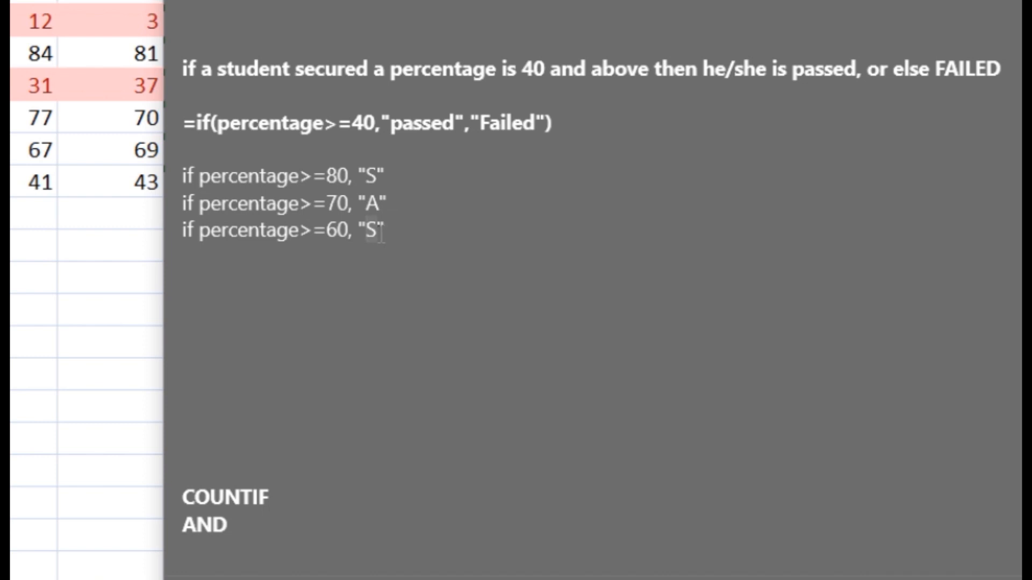
{"action": "type", "text": "B"}
{"action": "left_click", "coordinate": [395, 234]}
Add a D line at 45 and the remaining grade lines, then return to Excel cell M2
{"action": "key", "text": "Return"}
{"action": "type", "text": "if percentage>=50, \"C\" if percentage>=40, \"C\""}
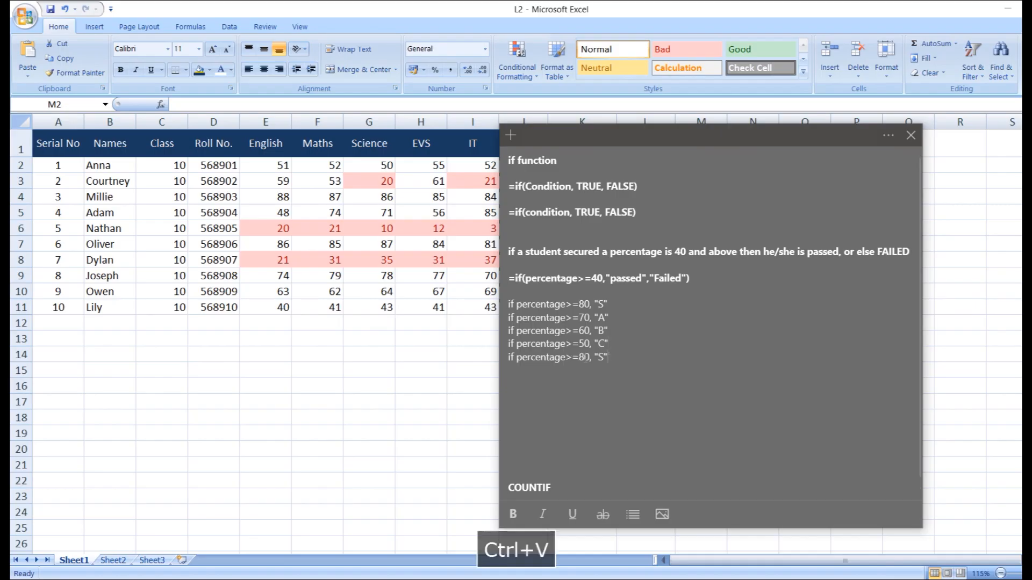
{"action": "type", "text": "D"}
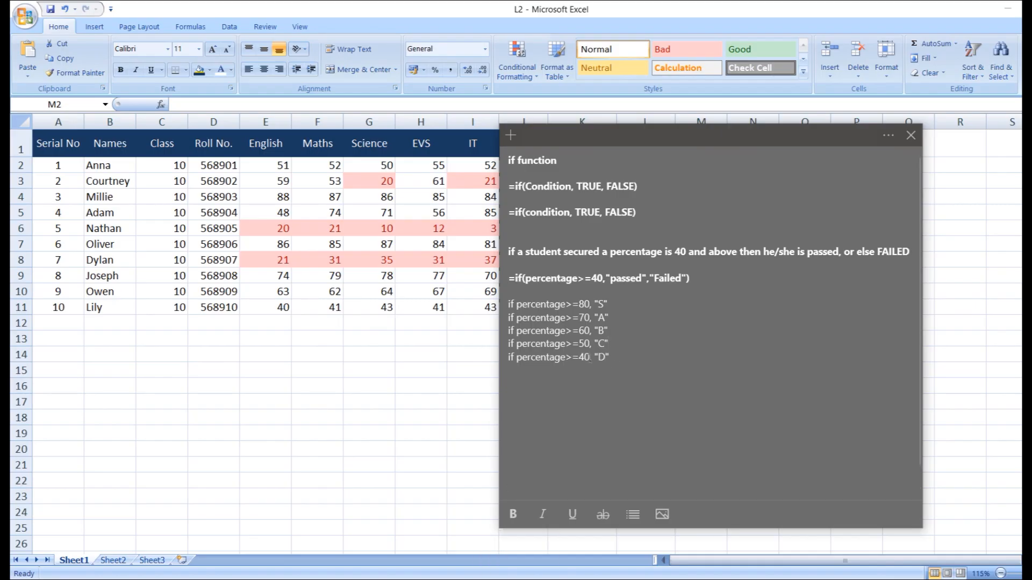
{"action": "left_click", "coordinate": [589, 359]}
{"action": "key", "text": "BackSpace"}
{"action": "type", "text": "5"}
{"action": "key", "text": "End"}
{"action": "key", "text": "Return"}
{"action": "type", "text": "if percentage>=80, \"S\""}
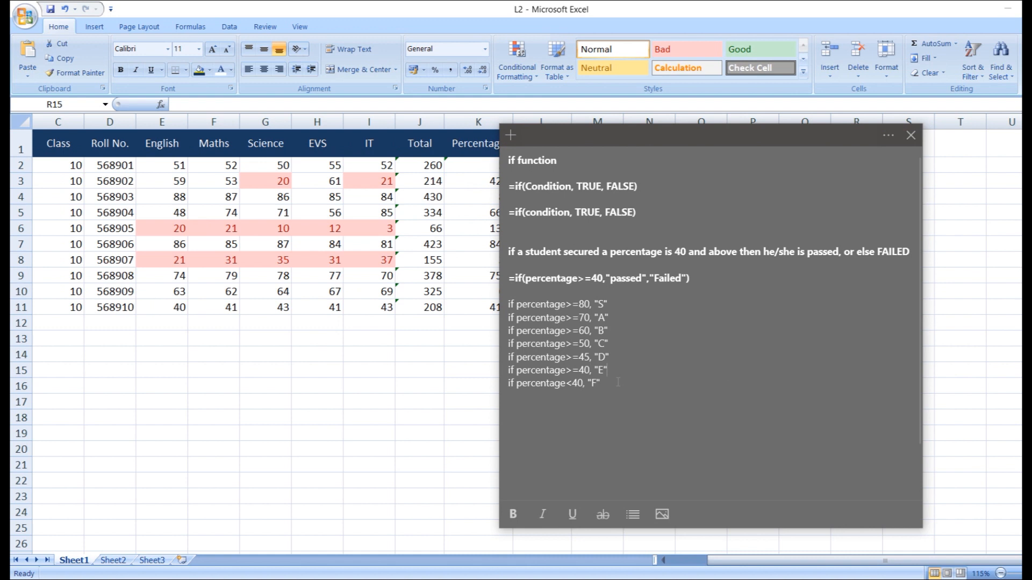
{"action": "left_click_drag", "start_coordinate": [605, 379], "coordinate": [508, 354]}
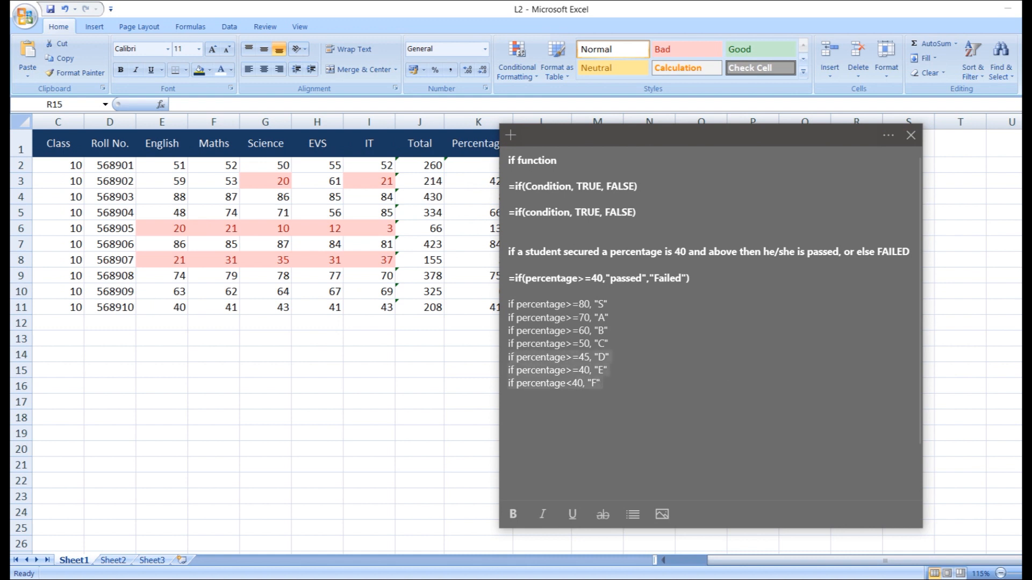
{"action": "left_click", "coordinate": [452, 358]}
{"action": "left_click", "coordinate": [598, 165]}
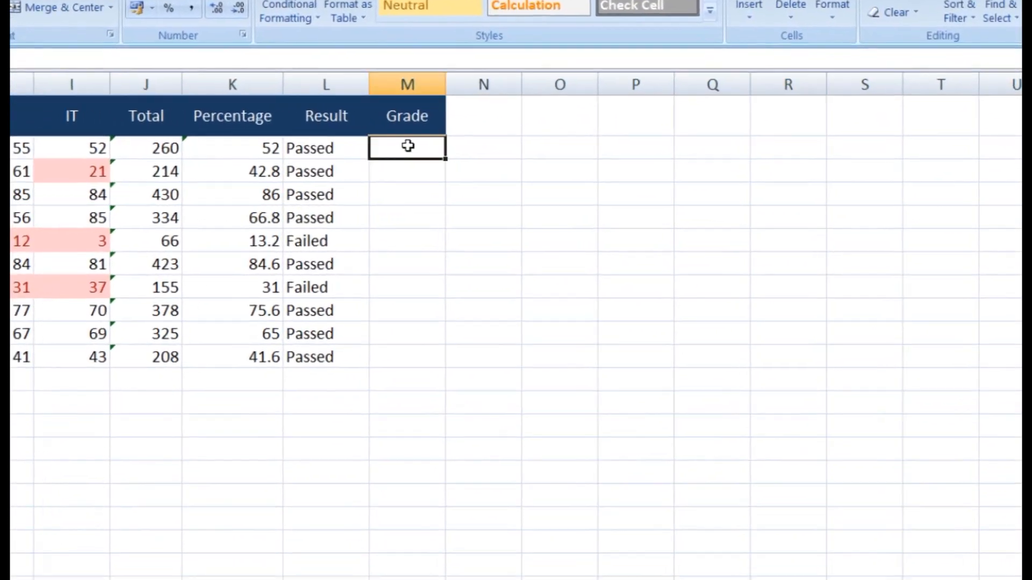
Type a nested IF in M2: S≥80, A≥70, B≥60, C≥50, D≥45, E≥40, F<40, checking the notes
{"action": "type", "text": "=if"}
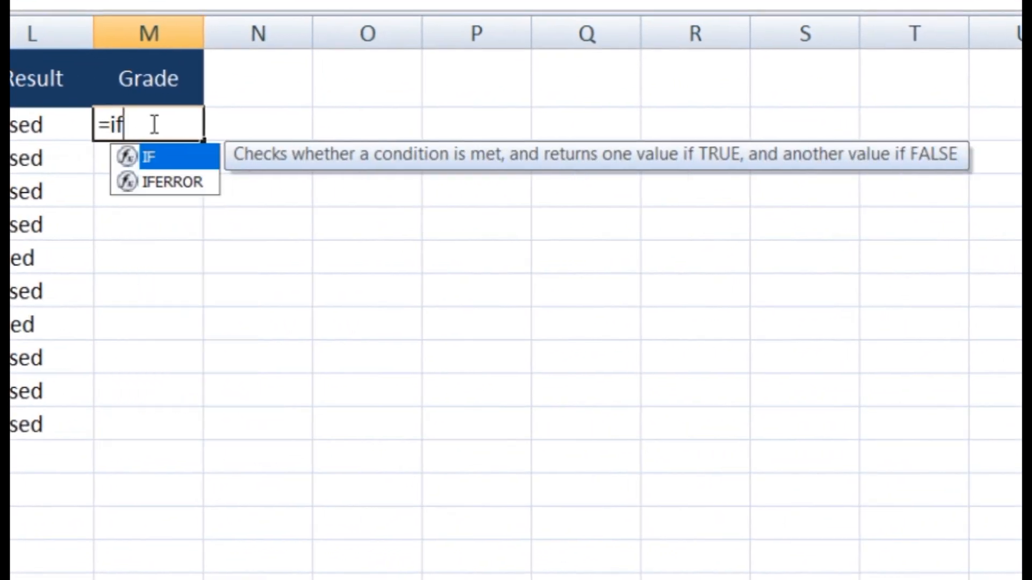
{"action": "type", "text": "("}
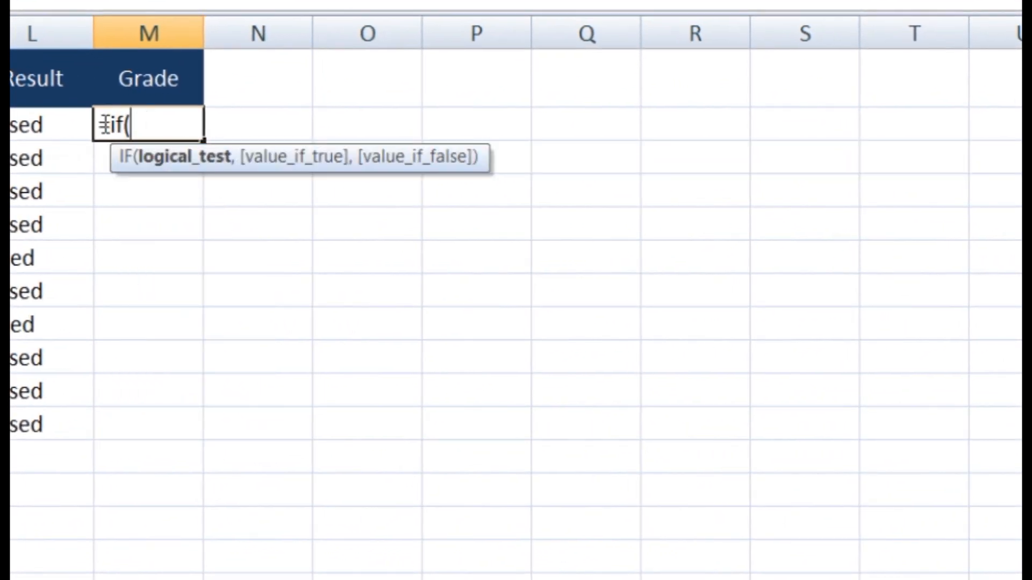
{"action": "type", "text": "K2"}
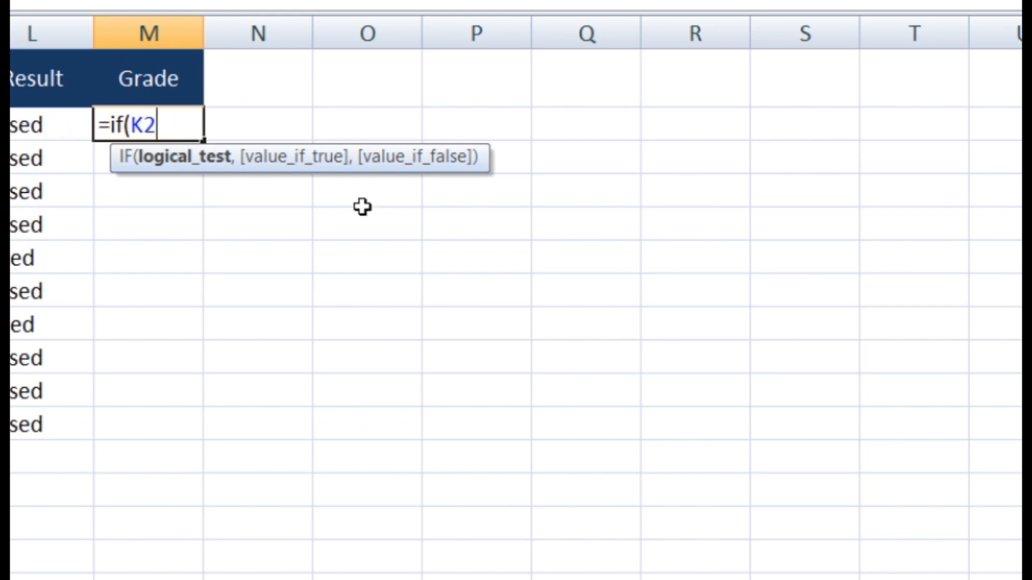
{"action": "type", "text": ">=80"}
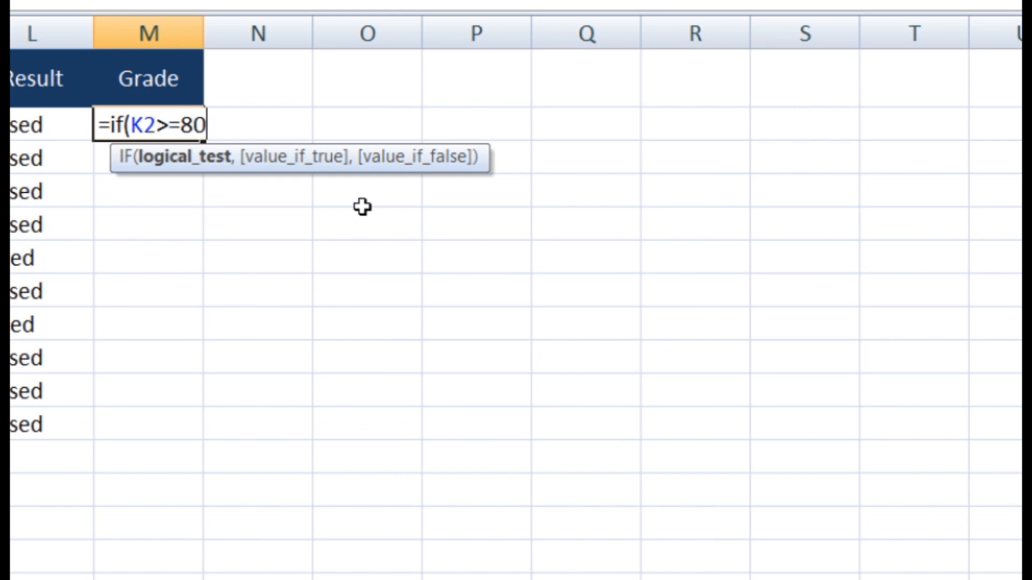
{"action": "type", "text": ","}
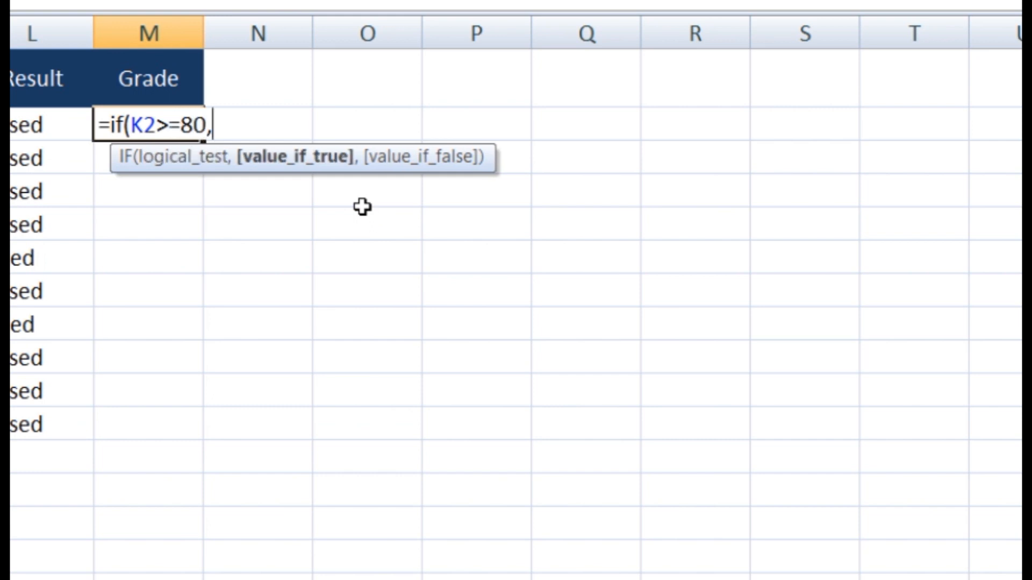
{"action": "type", "text": "\"S\",if("}
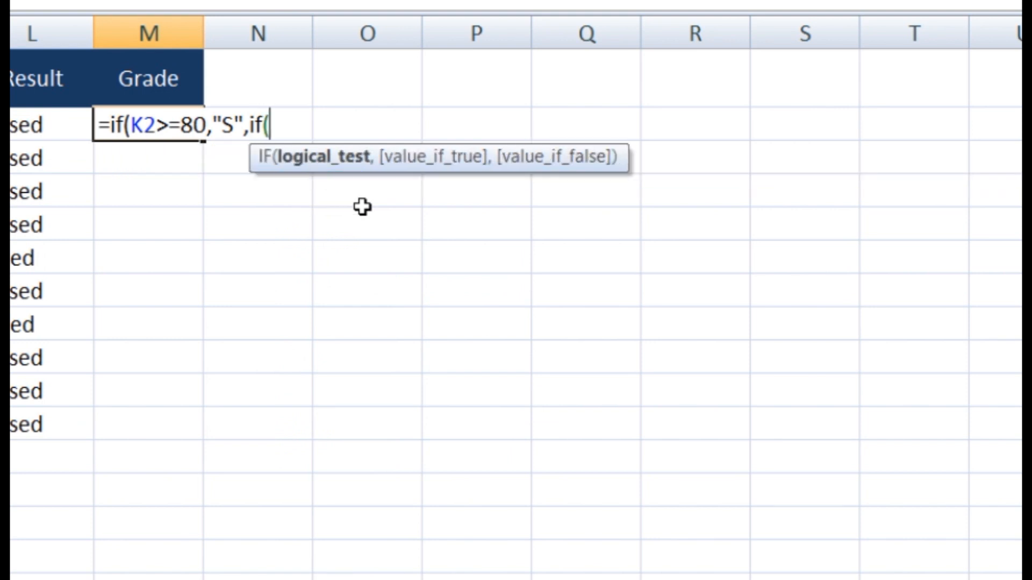
{"action": "type", "text": "K2"}
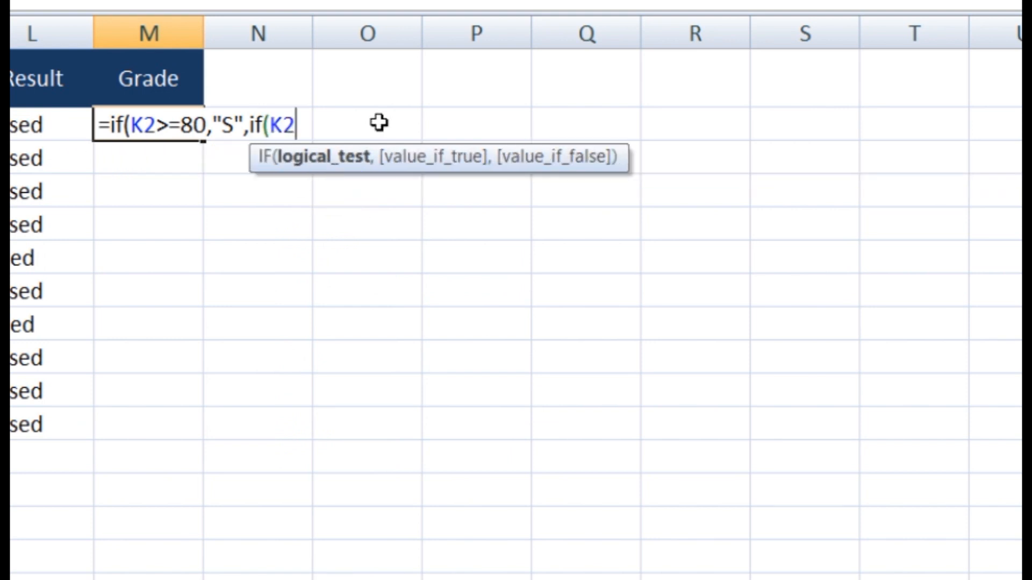
{"action": "type", "text": ">=70"}
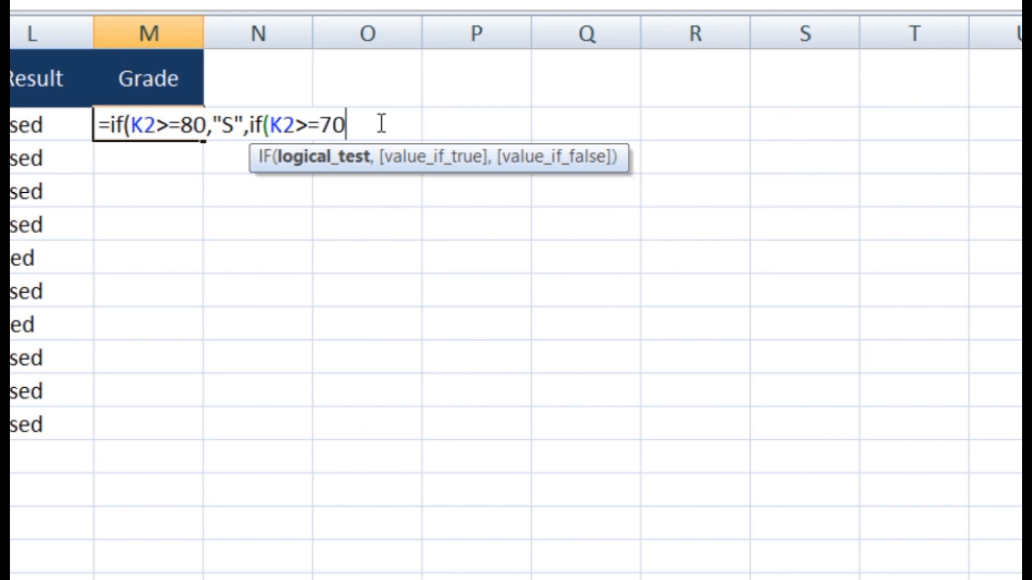
{"action": "type", "text": "\""}
{"action": "key", "text": "BackSpace"}
{"action": "type", "text": ",\""}
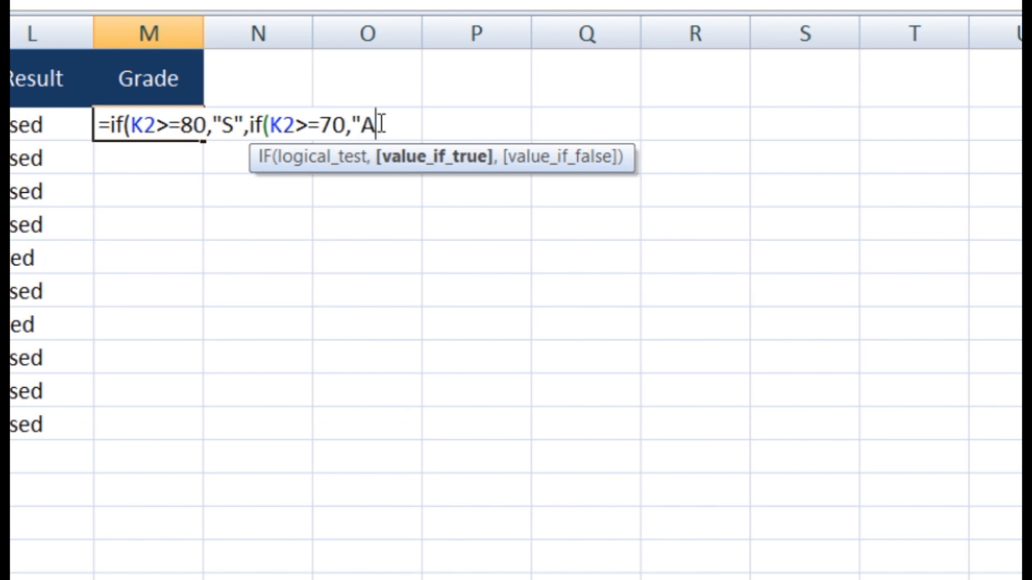
{"action": "type", "text": "A\","}
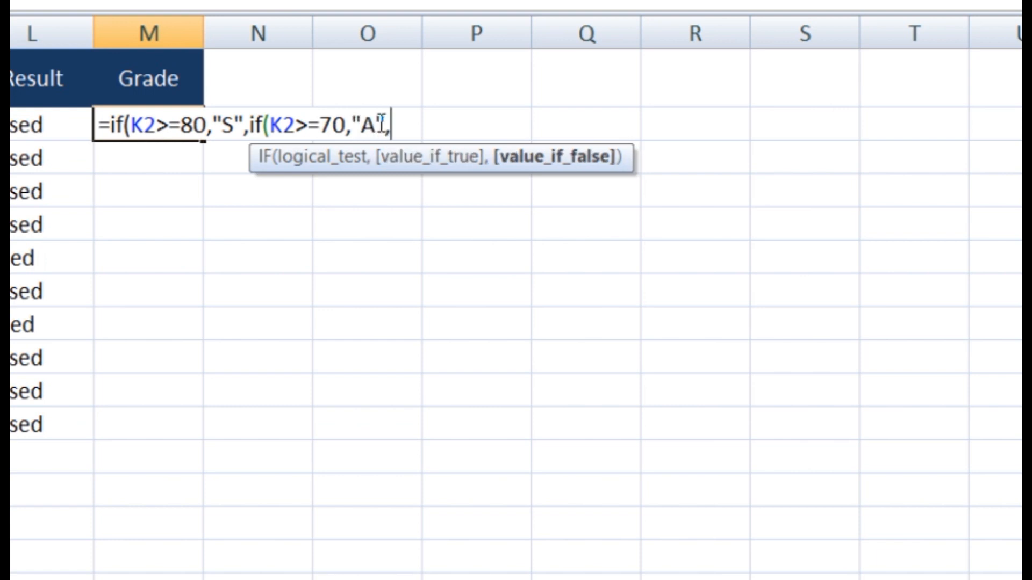
{"action": "type", "text": "if("}
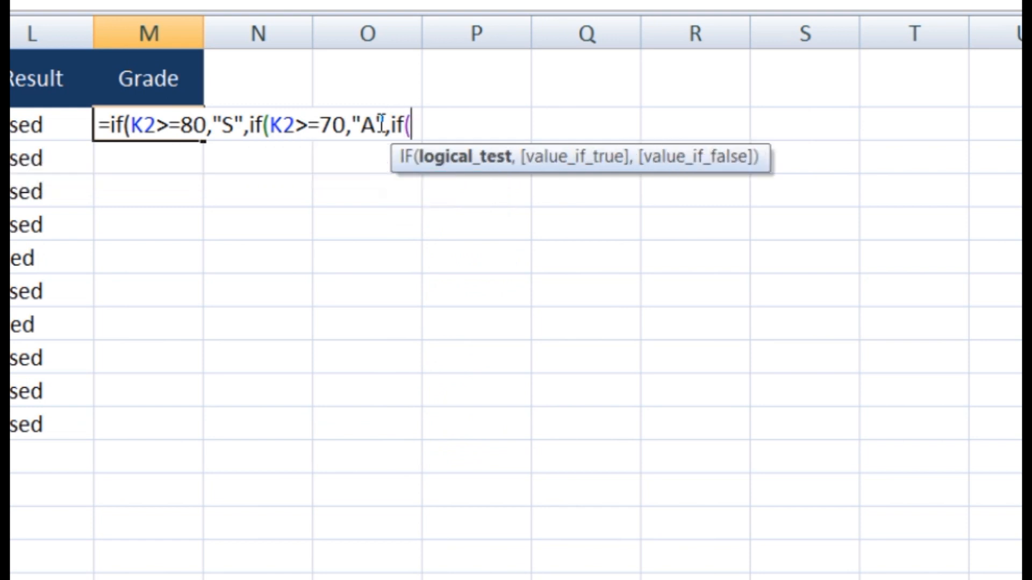
{"action": "type", "text": "K2"}
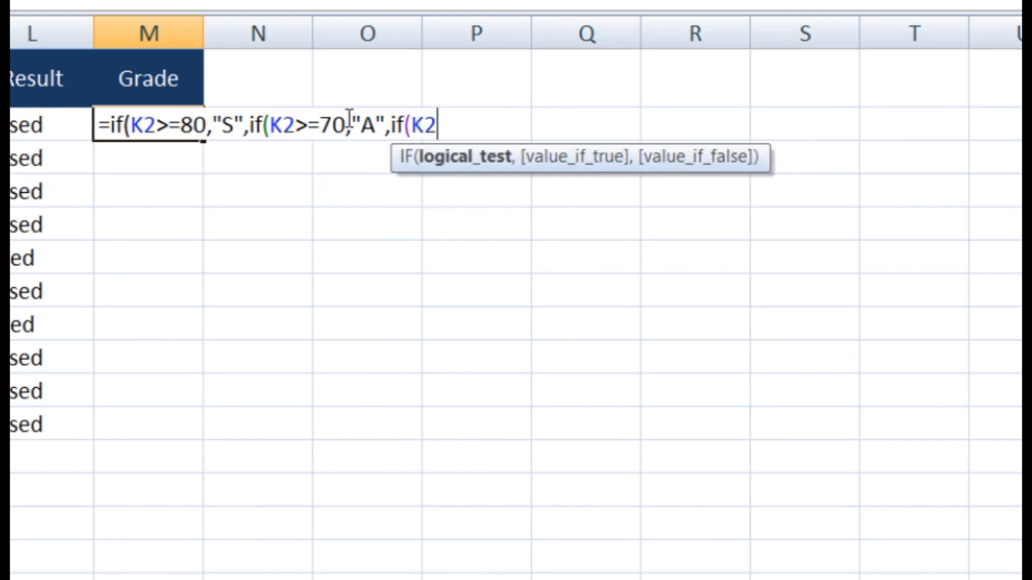
{"action": "type", "text": ">="}
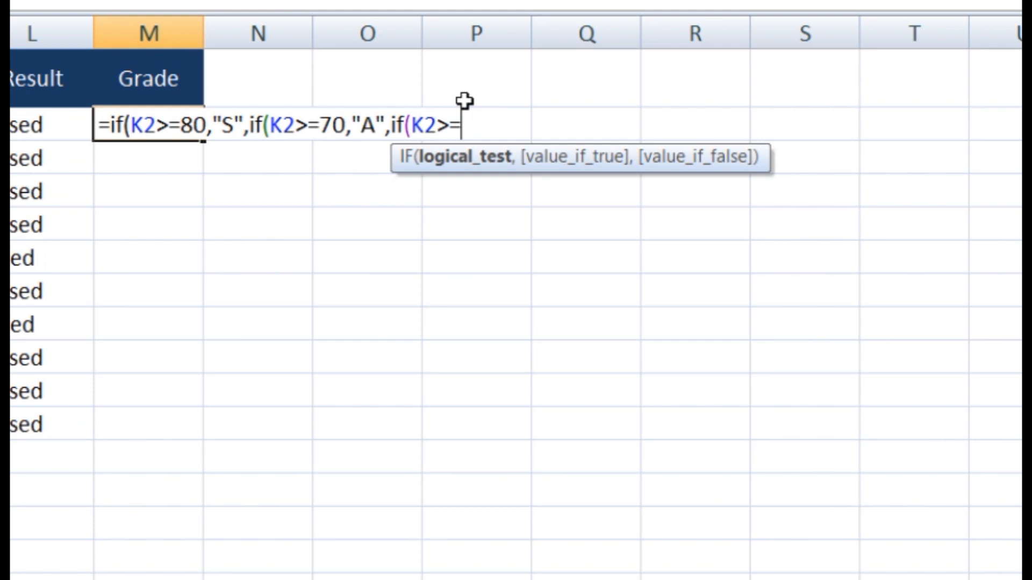
{"action": "type", "text": "60,\"B\",if("}
{"action": "type", "text": "K2>=50,\"C\",if(K2>"}
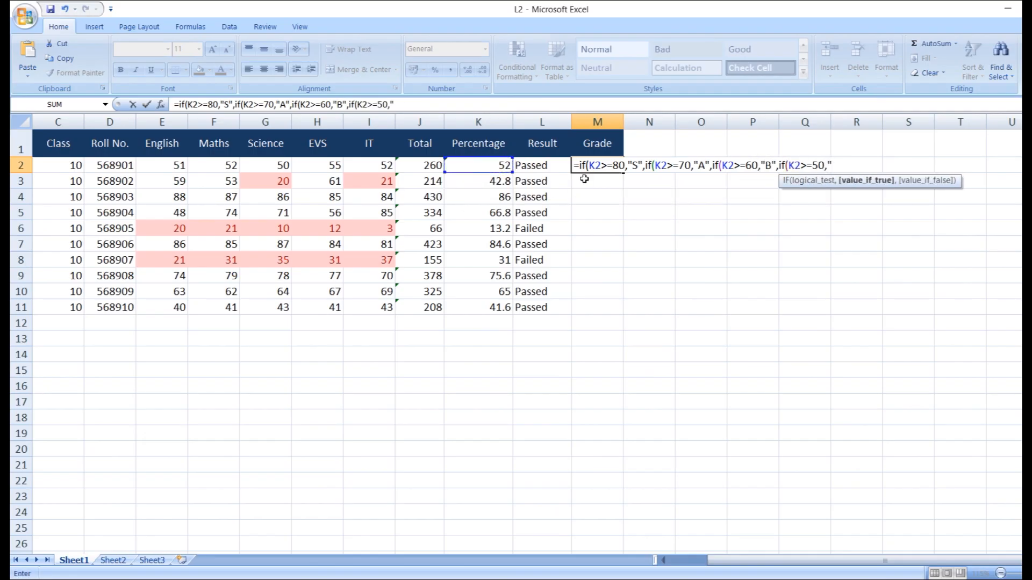
{"action": "type", "text": "=45,\"D\",if(K2>=40"}
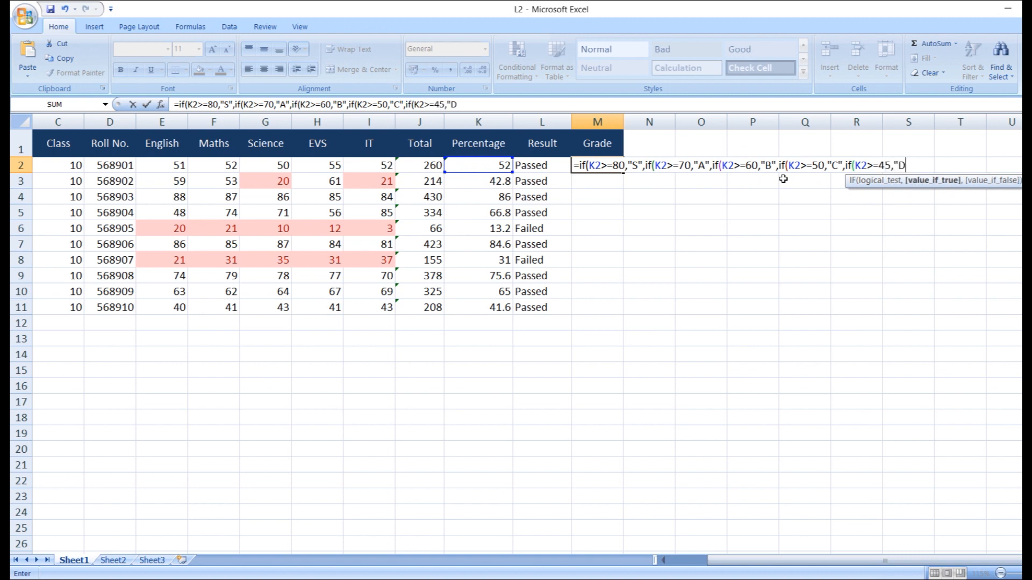
{"action": "type", "text": ",\"E\",if(K2<40,\"F\""}
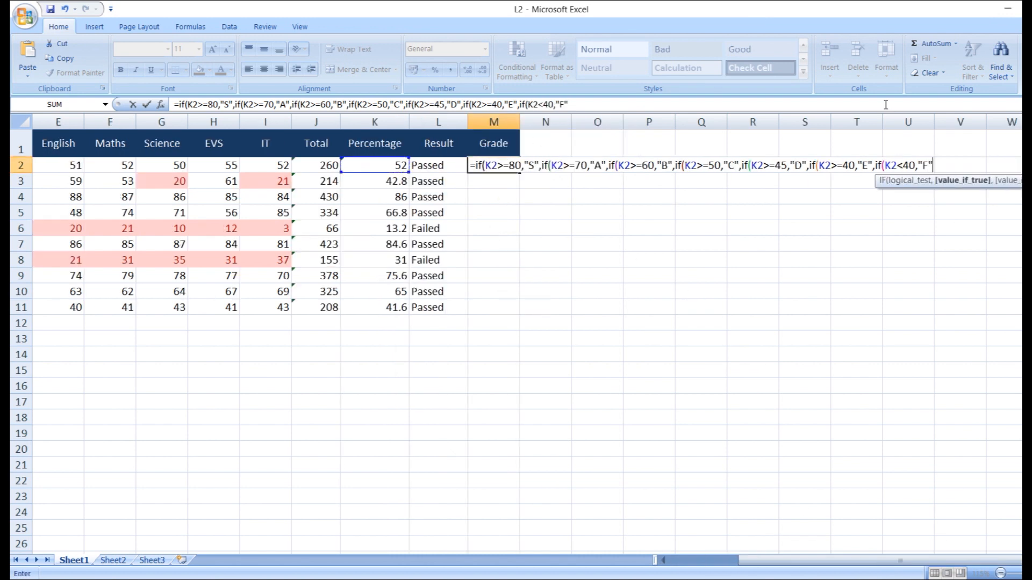
{"action": "key", "text": "alt+Tab"}
{"action": "left_click", "coordinate": [615, 306]}
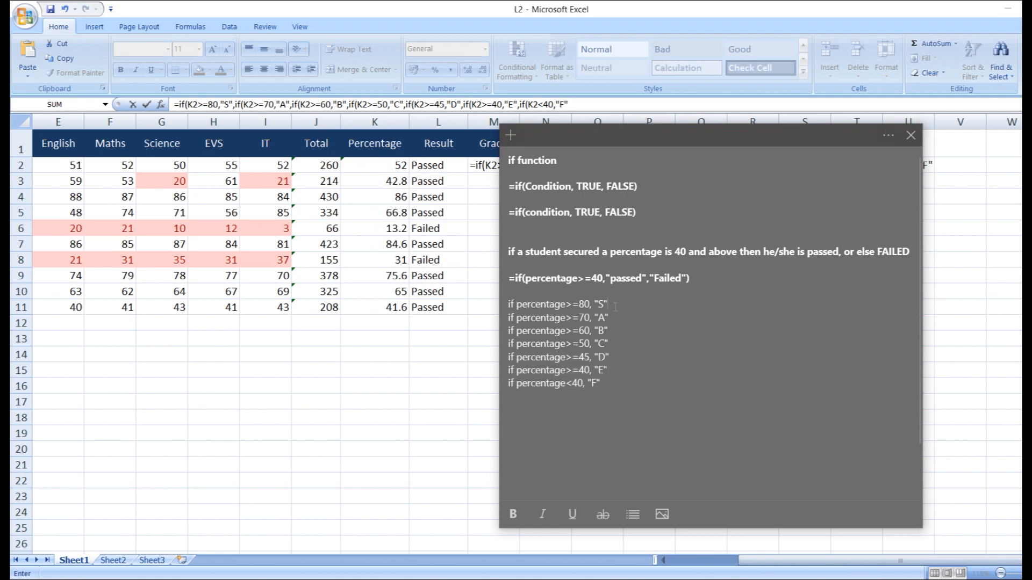
{"action": "key", "text": "Down"}
{"action": "key", "text": "alt+Tab"}
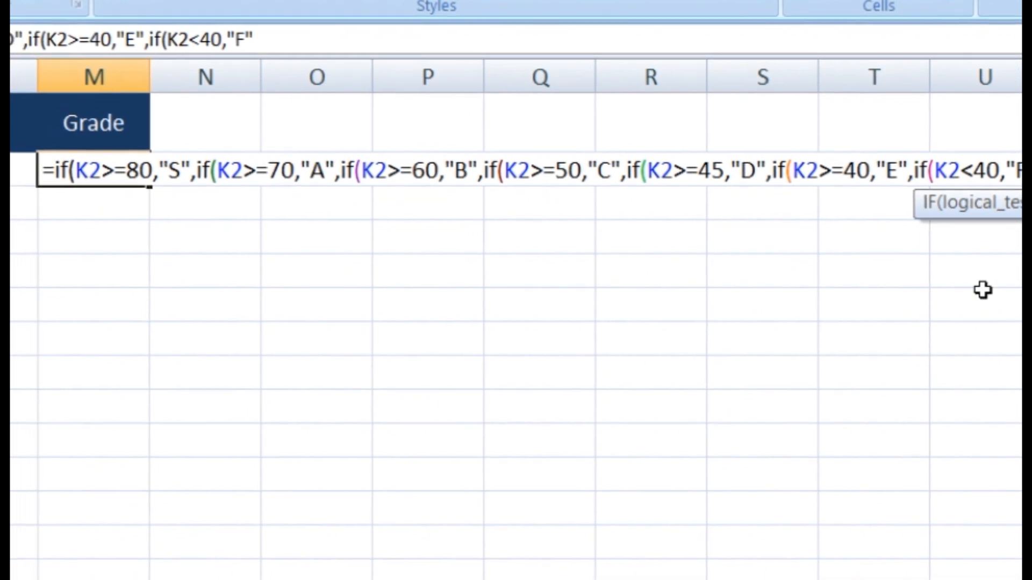
Close the nested IF's parentheses and commit it, giving grade C in M2
{"action": "type", "text": ")))"}
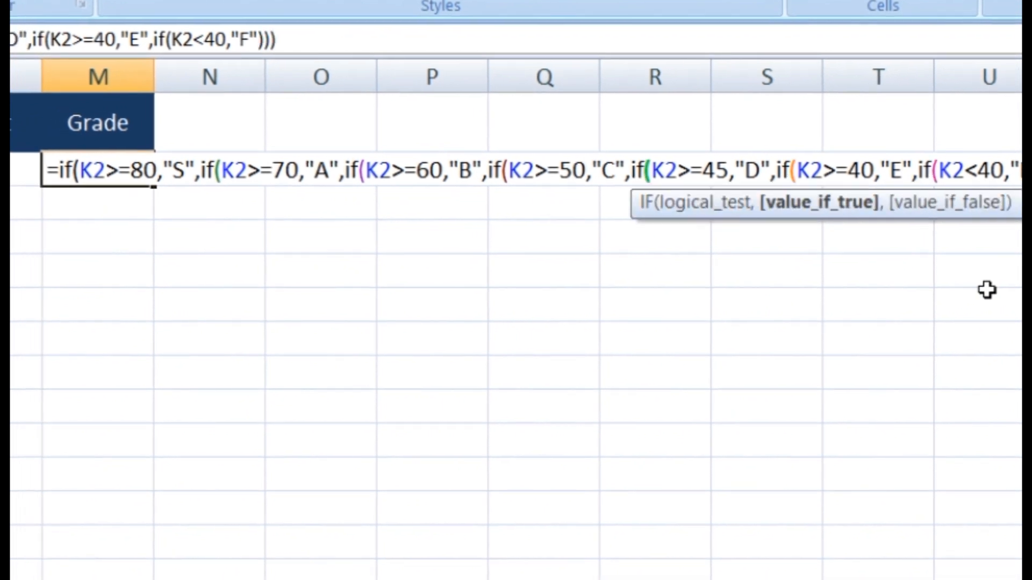
{"action": "type", "text": "))))"}
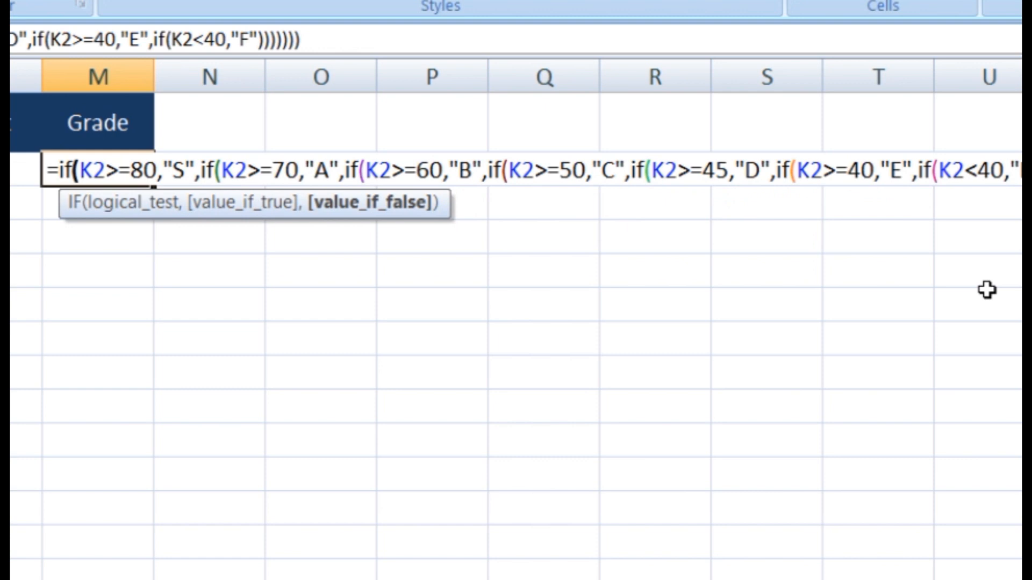
{"action": "key", "text": "Return"}
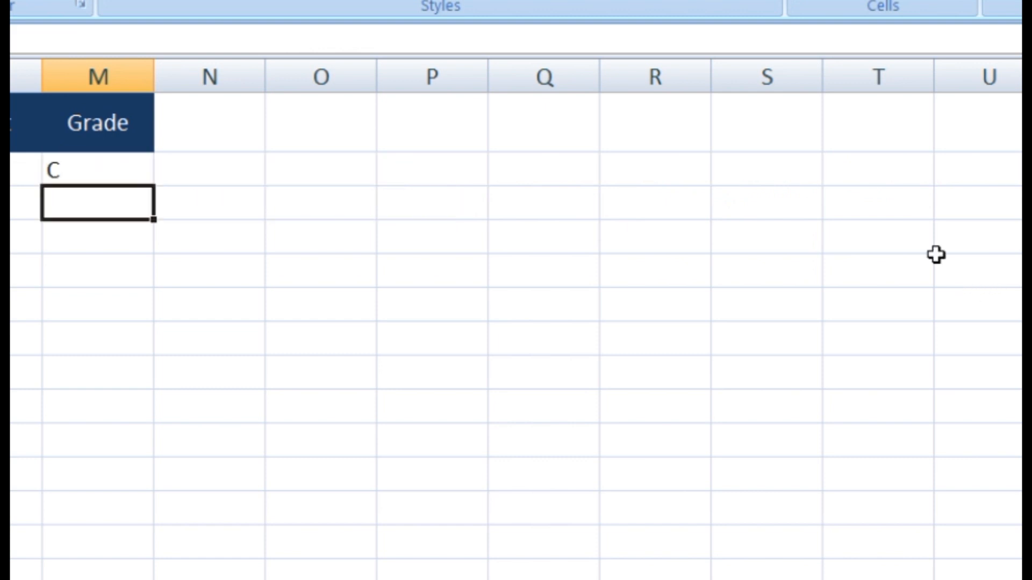
{"action": "left_click", "coordinate": [92, 177]}
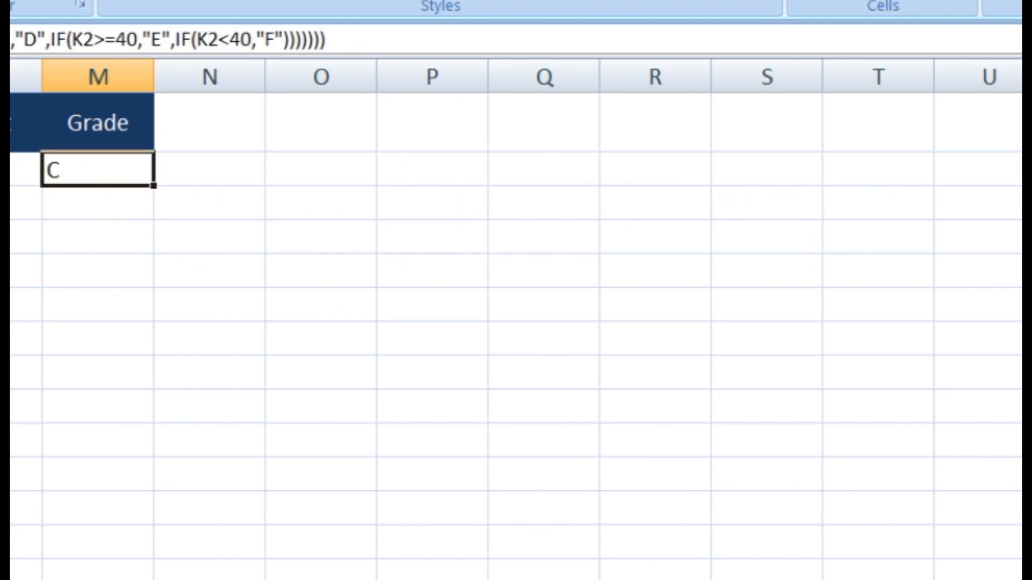
{"action": "key", "text": "alt+Tab"}
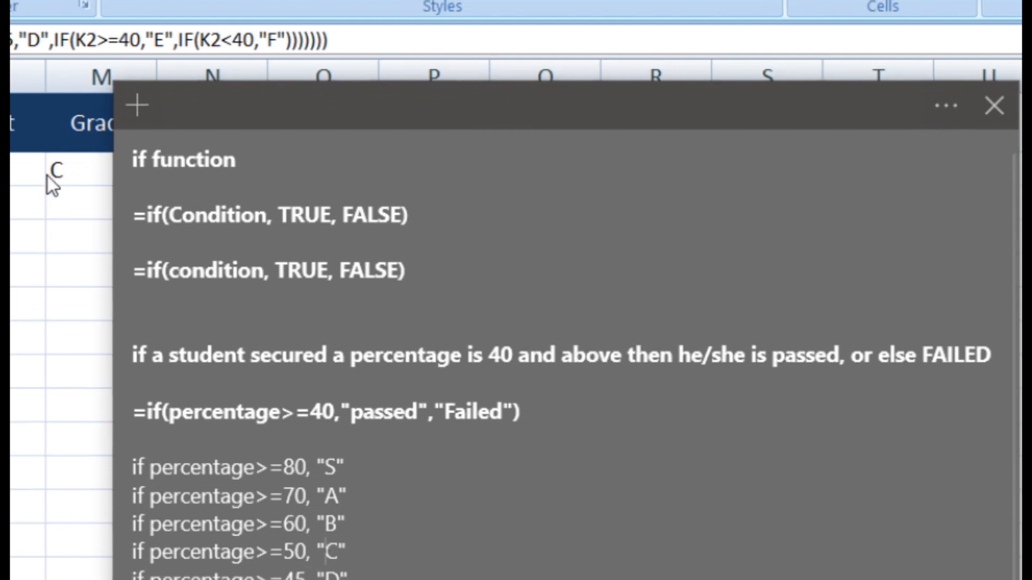
{"action": "left_click", "coordinate": [48, 175]}
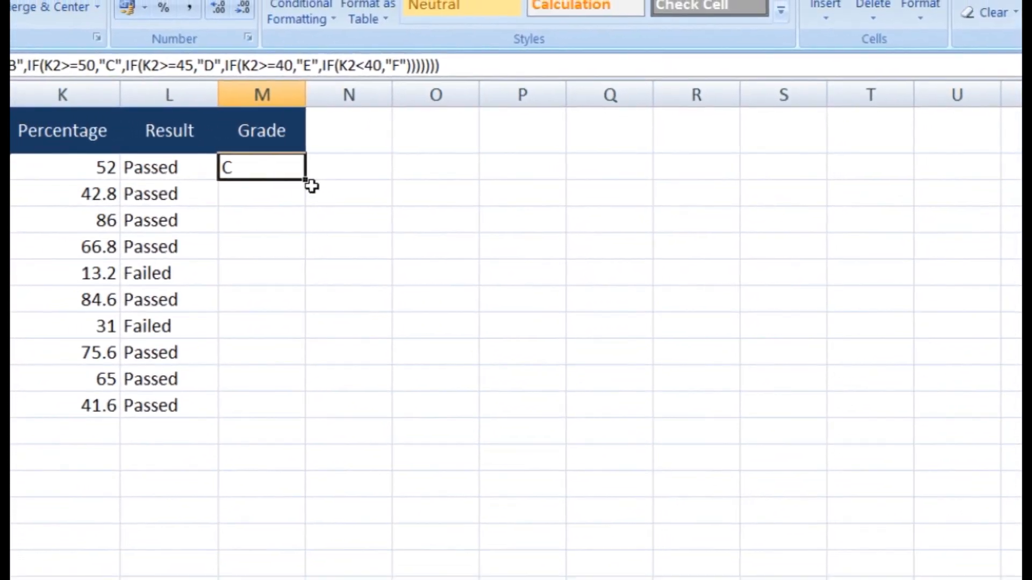
Fill the grade formula down to M11 and check the formulas in L6, M6, M8 and L8
{"action": "left_click_drag", "start_coordinate": [270, 182], "coordinate": [325, 374]}
{"action": "left_click_drag", "start_coordinate": [460, 318], "coordinate": [480, 374]}
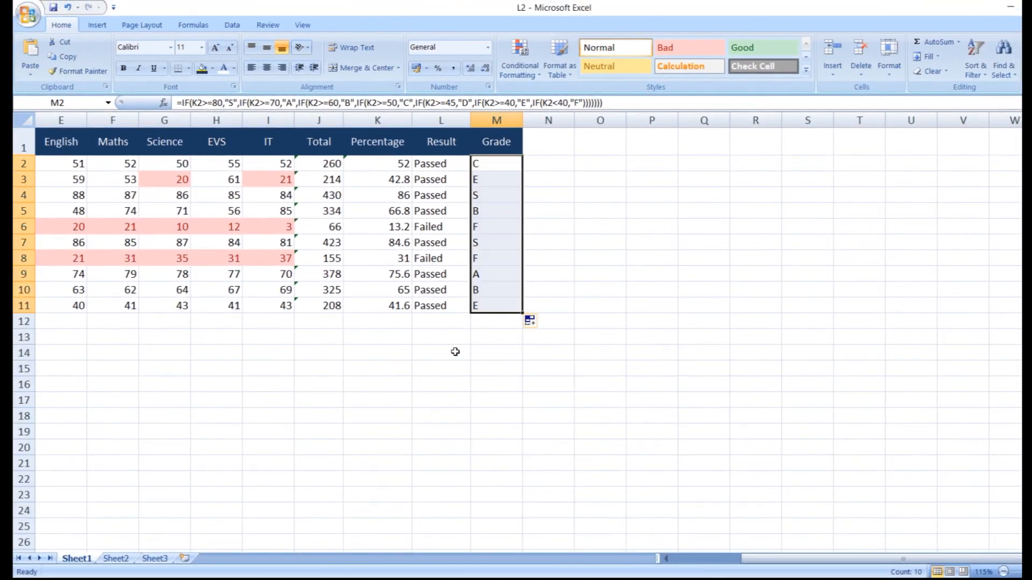
{"action": "left_click", "coordinate": [449, 330]}
{"action": "left_click", "coordinate": [447, 233]}
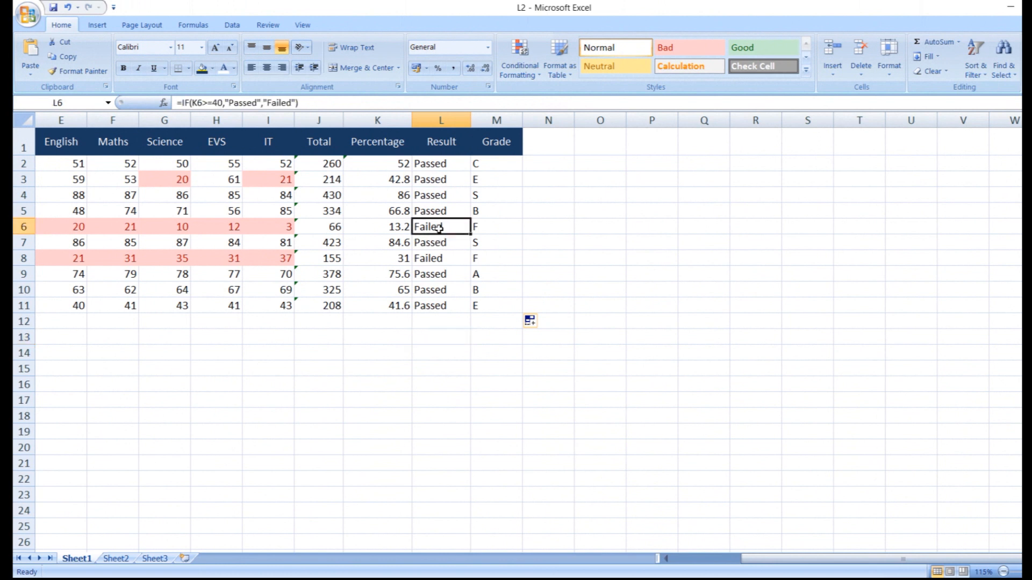
{"action": "left_click", "coordinate": [475, 229]}
{"action": "left_click", "coordinate": [487, 261]}
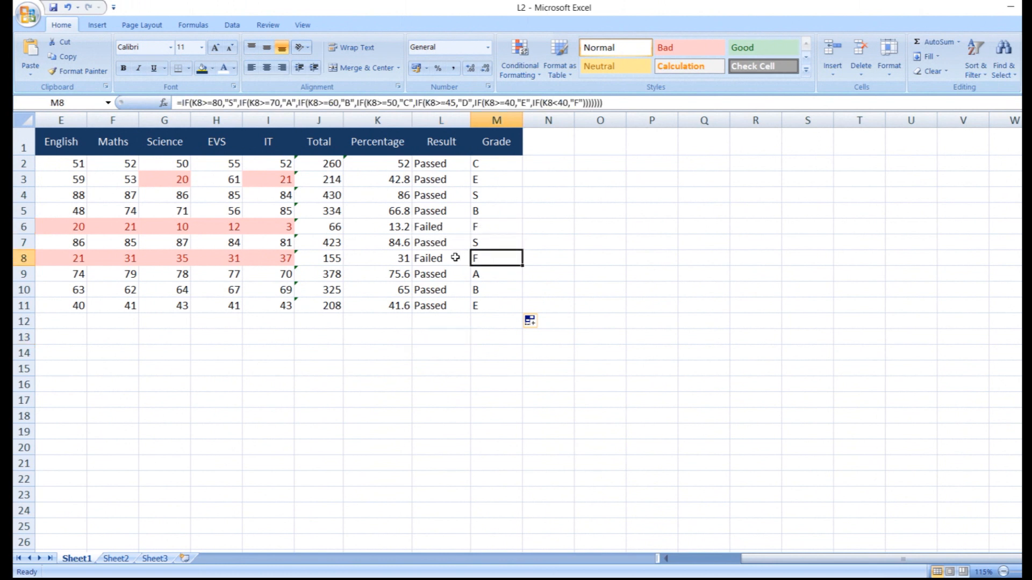
{"action": "left_click", "coordinate": [456, 257]}
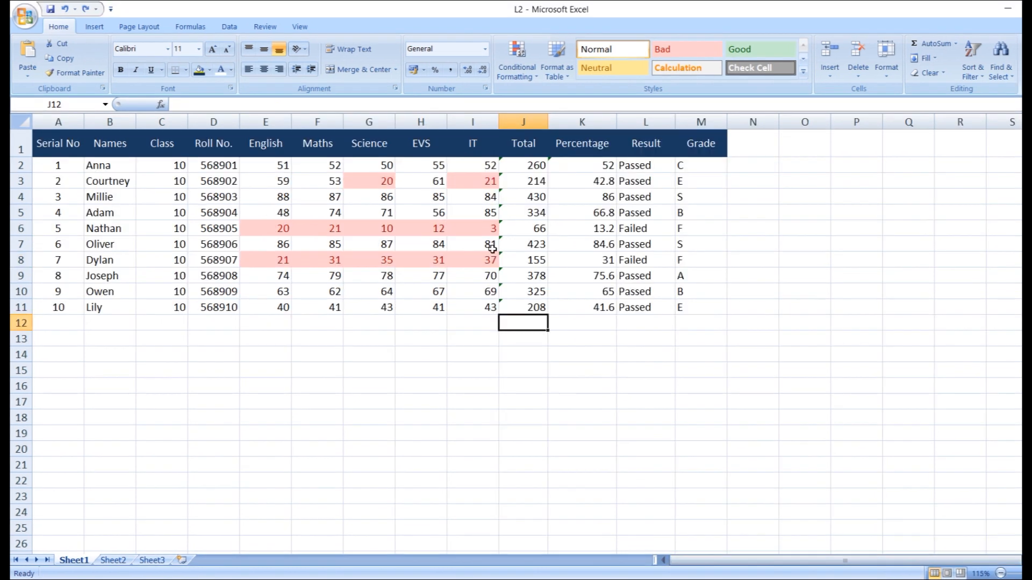
{"action": "left_click", "coordinate": [477, 330]}
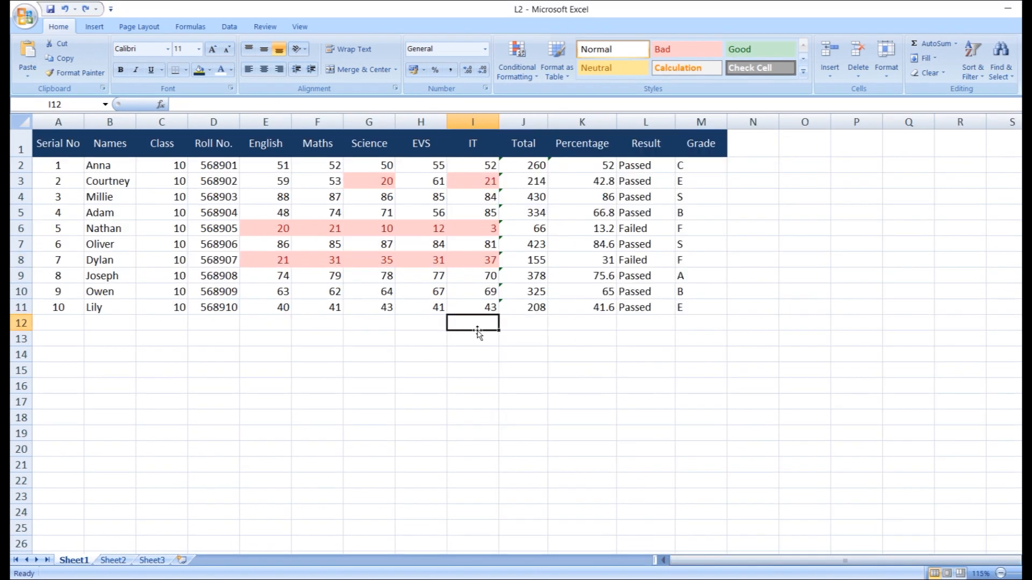
Compare row 3's failing Science and IT marks with its Passed result formula and row 2's
{"action": "left_click", "coordinate": [478, 185]}
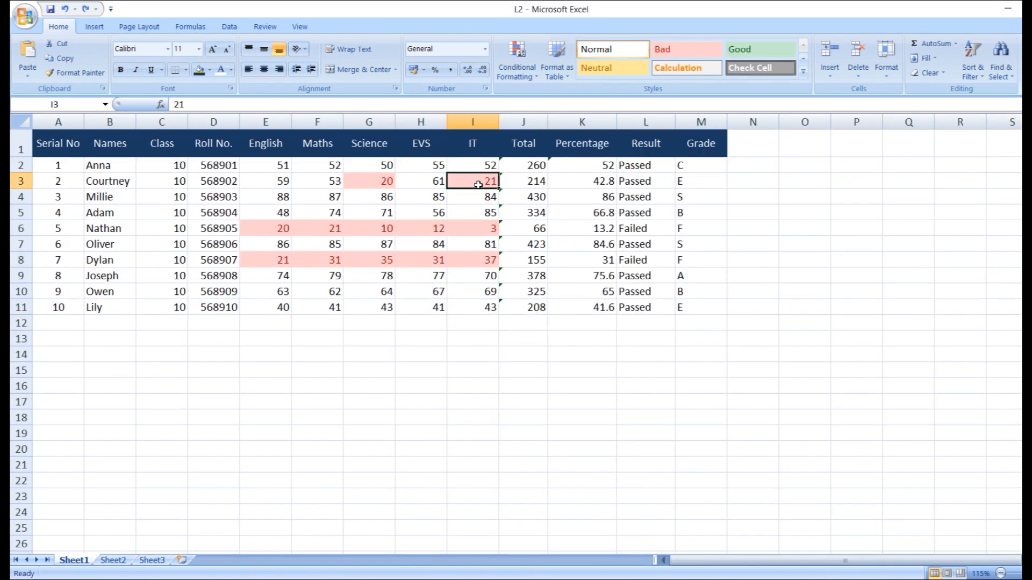
{"action": "left_click", "coordinate": [382, 183]}
{"action": "left_click", "coordinate": [456, 184]}
{"action": "left_click", "coordinate": [641, 185]}
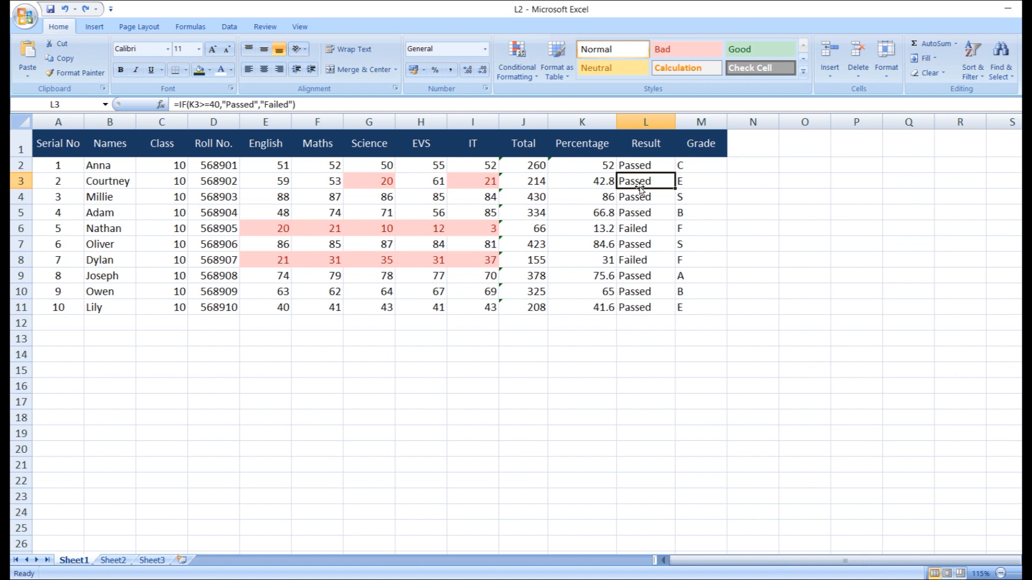
{"action": "left_click", "coordinate": [636, 167]}
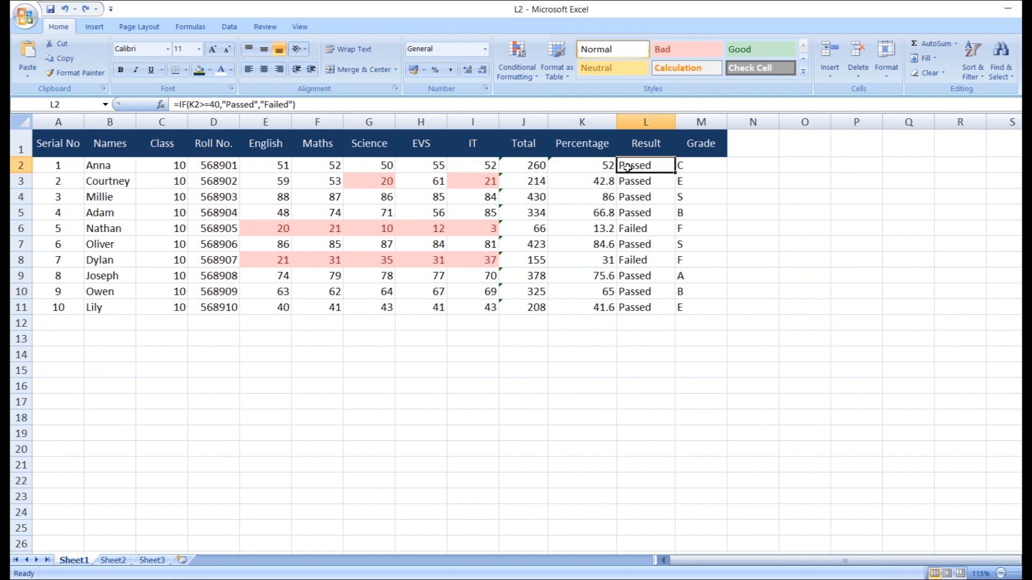
{"action": "key", "text": "Down"}
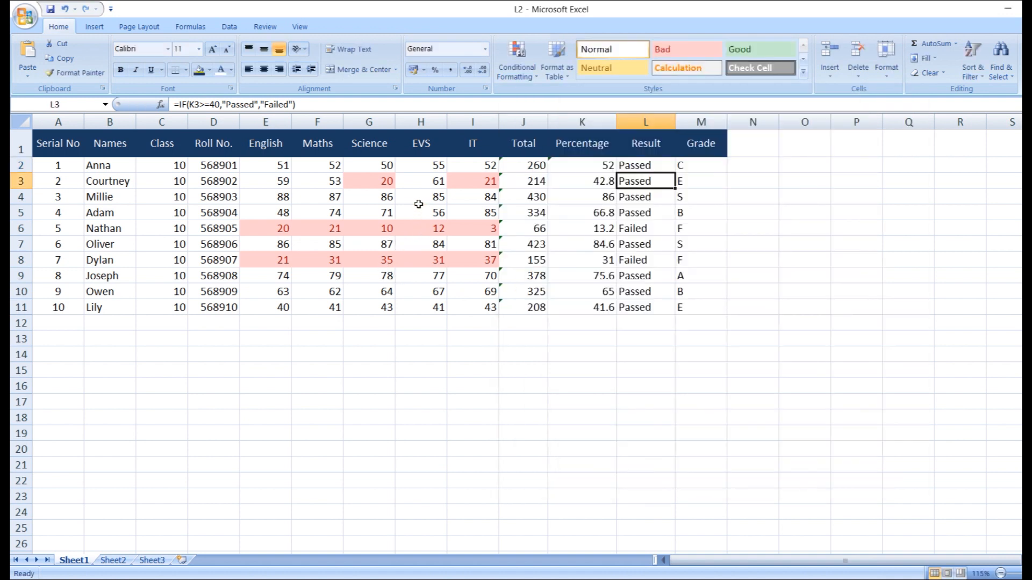
Step through row 3's marks, noting IT 21 still gives Passed, then bring up the notes
{"action": "left_click", "coordinate": [284, 179]}
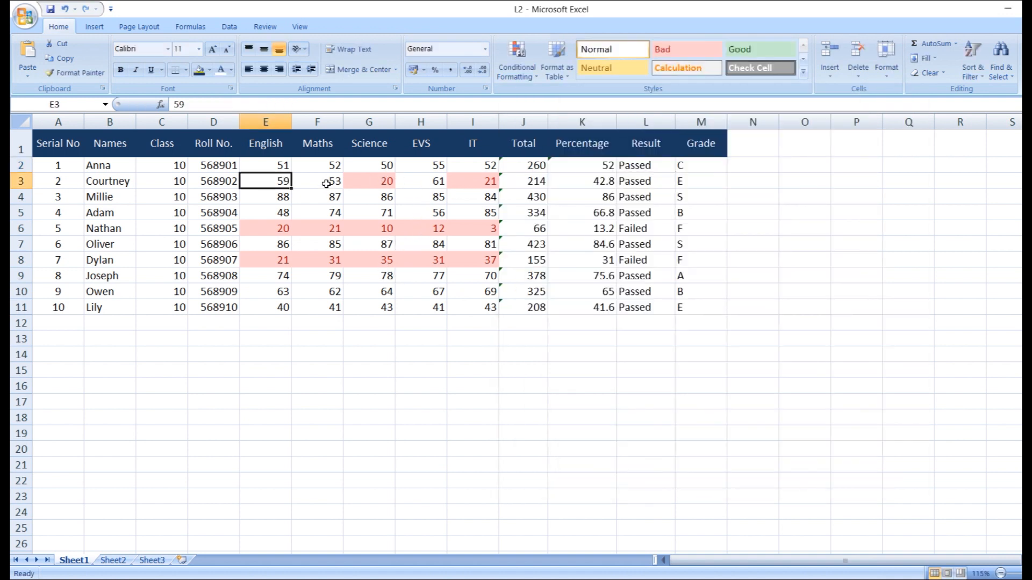
{"action": "left_click", "coordinate": [326, 184]}
{"action": "left_click", "coordinate": [359, 186]}
{"action": "left_click", "coordinate": [427, 185]}
{"action": "left_click", "coordinate": [477, 185]}
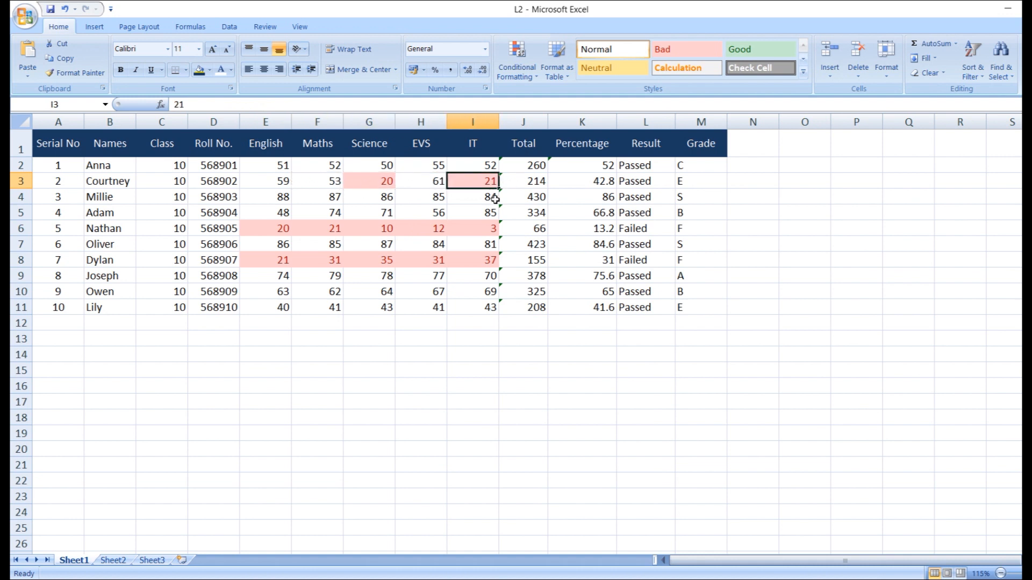
{"action": "left_click", "coordinate": [622, 182]}
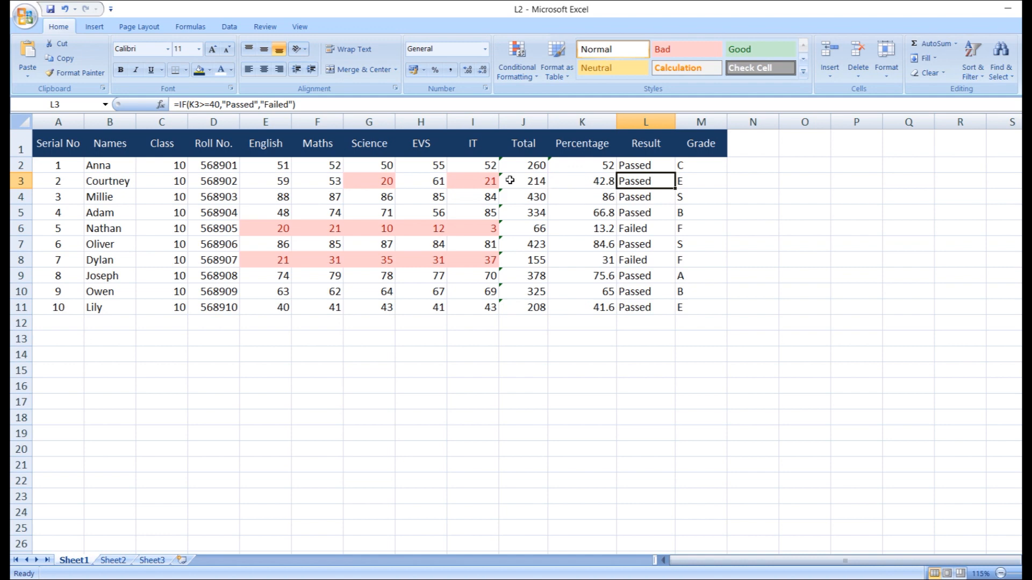
{"action": "left_click", "coordinate": [486, 179]}
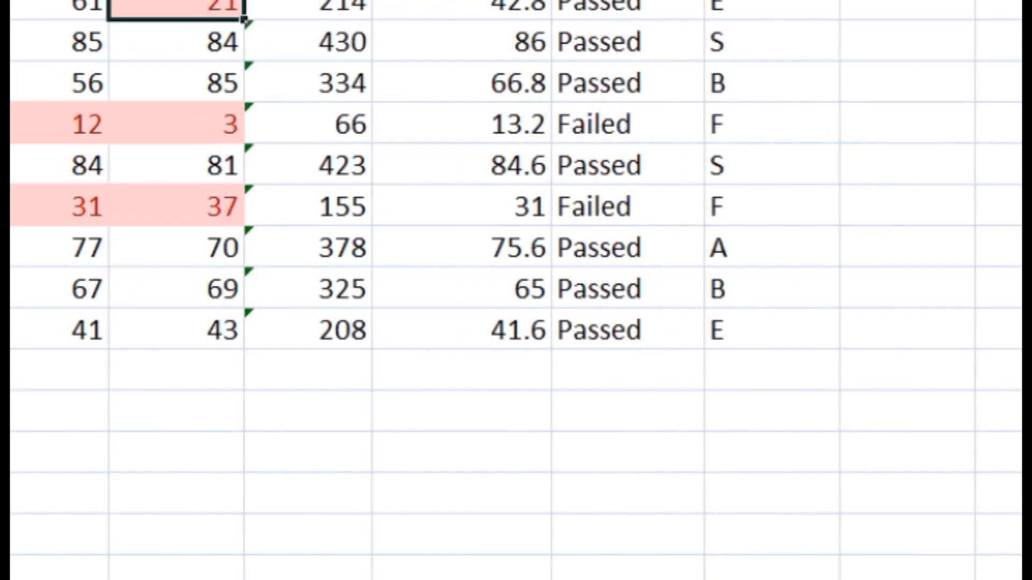
{"action": "key", "text": "alt+Tab"}
{"action": "left_click", "coordinate": [589, 304]}
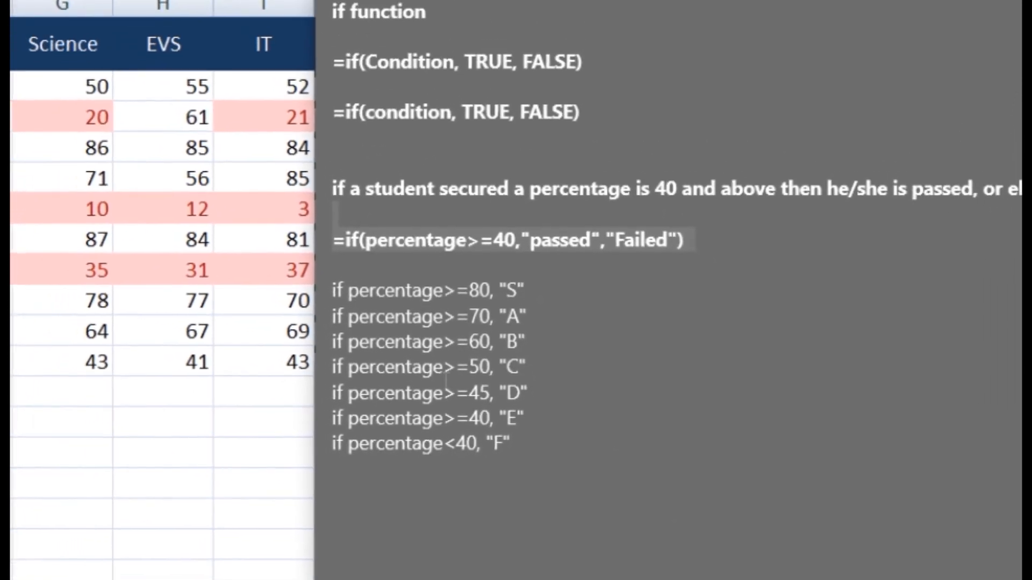
Paste the IF formula into the note and make it bold
{"action": "left_click_drag", "start_coordinate": [548, 484], "coordinate": [332, 7]}
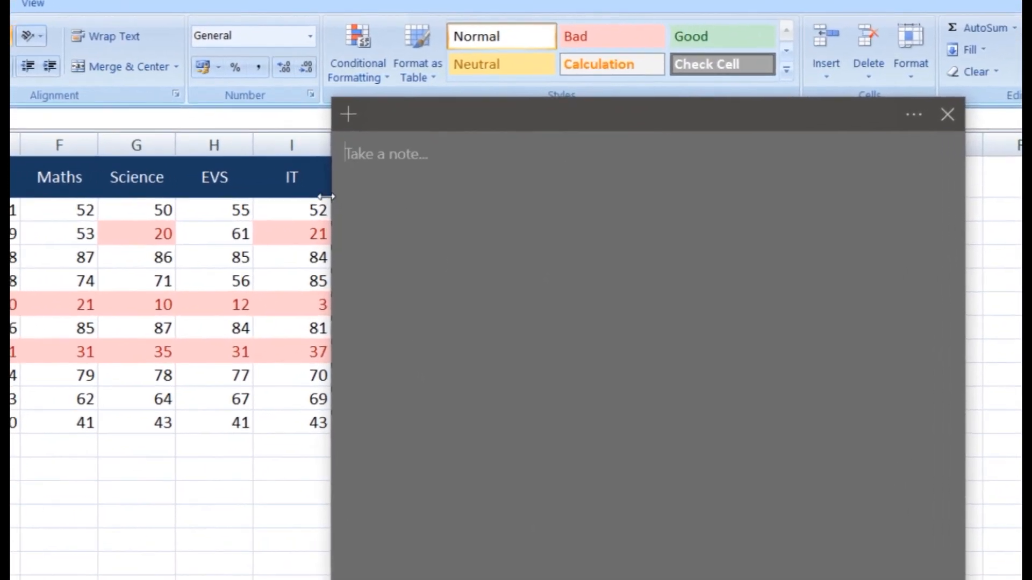
{"action": "type", "text": "=if(percentage>=40,\"passed\",\"Failed\")"}
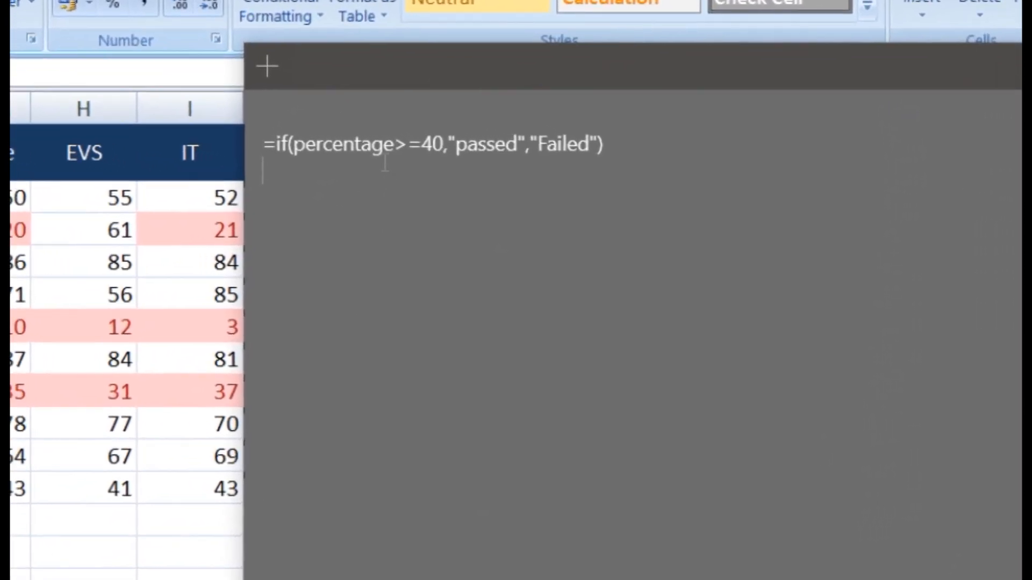
{"action": "left_click_drag", "start_coordinate": [643, 151], "coordinate": [173, 117]}
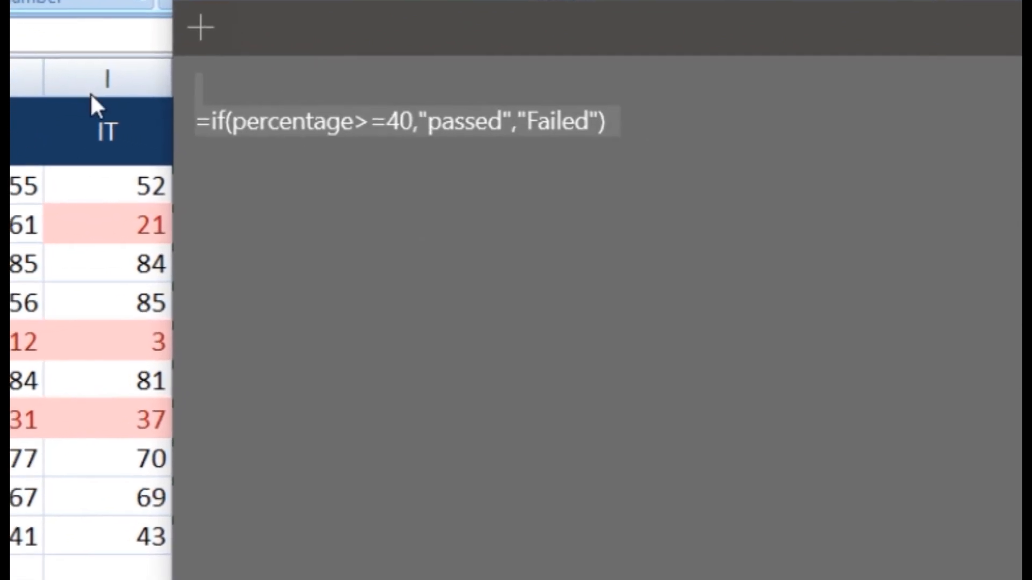
{"action": "key", "text": "ctrl+b"}
{"action": "left_click", "coordinate": [277, 122]}
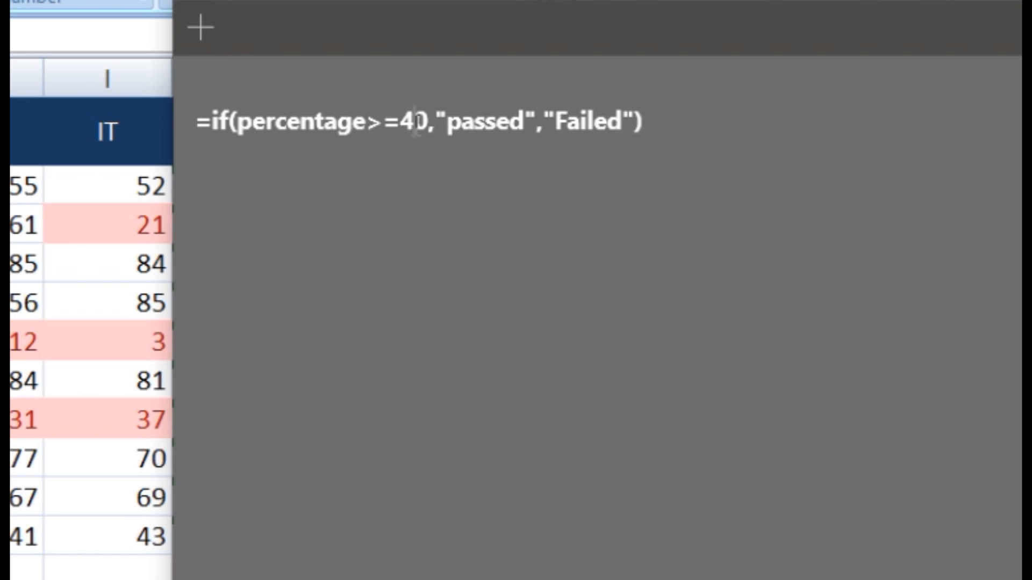
Replace the percentage>=40 condition with AND(E2>=40,F2>=40,G2>=40,H2>=40,I2>=40)
{"action": "left_click_drag", "start_coordinate": [429, 121], "coordinate": [237, 120]}
{"action": "key", "text": "Delete"}
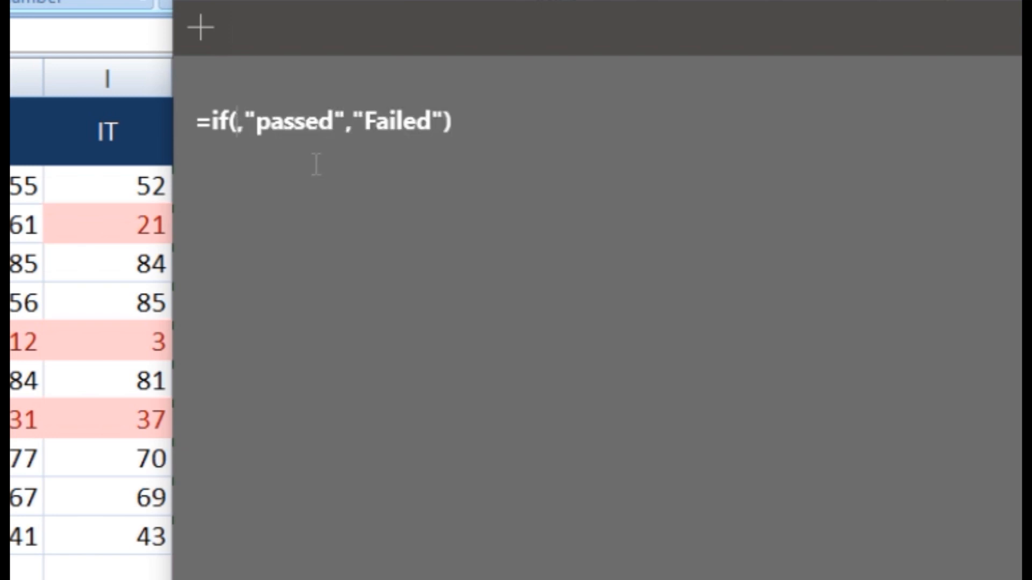
{"action": "type", "text": "A"}
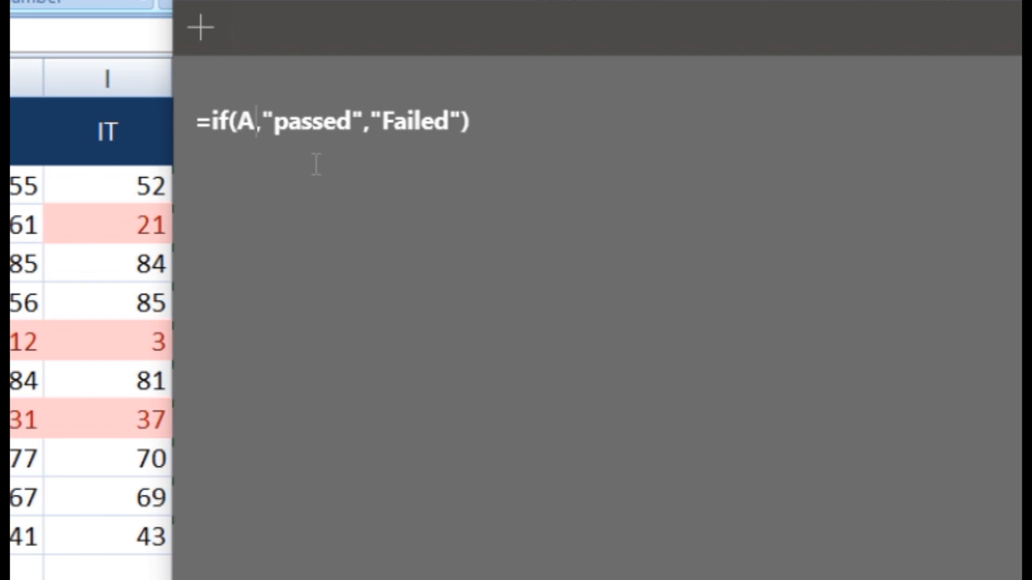
{"action": "type", "text": "ND"}
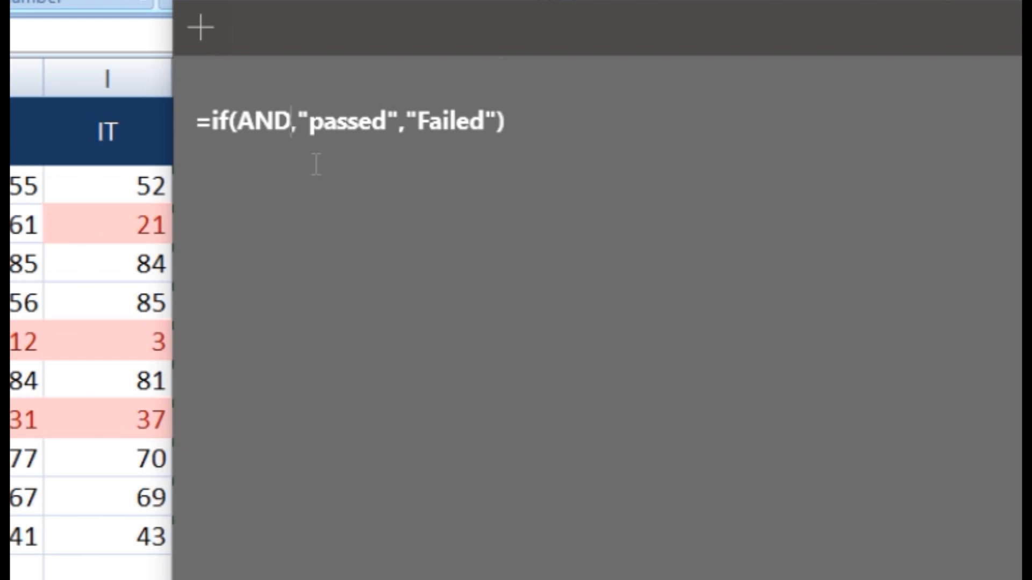
{"action": "type", "text": "("}
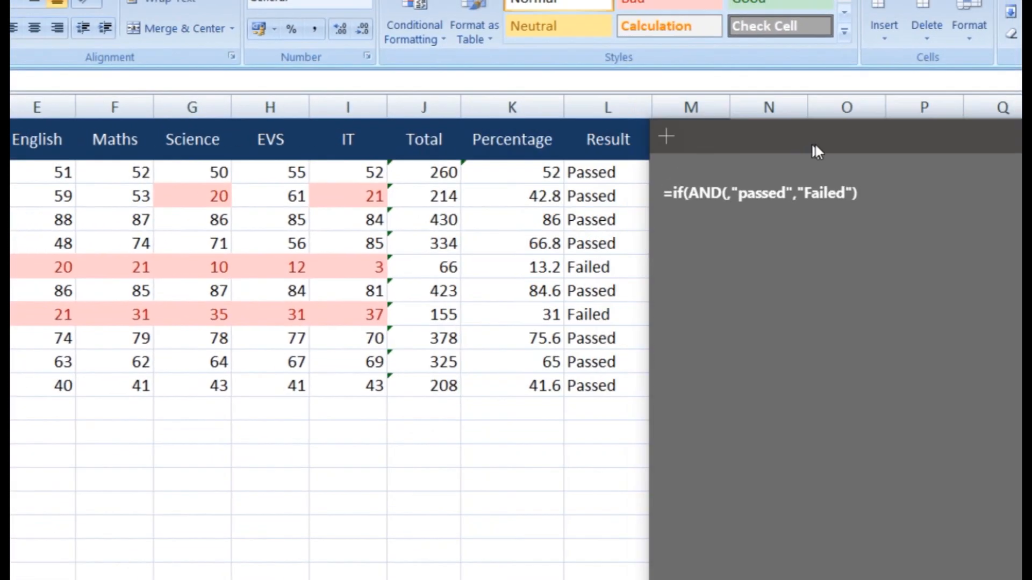
{"action": "left_click_drag", "start_coordinate": [815, 143], "coordinate": [693, 136]}
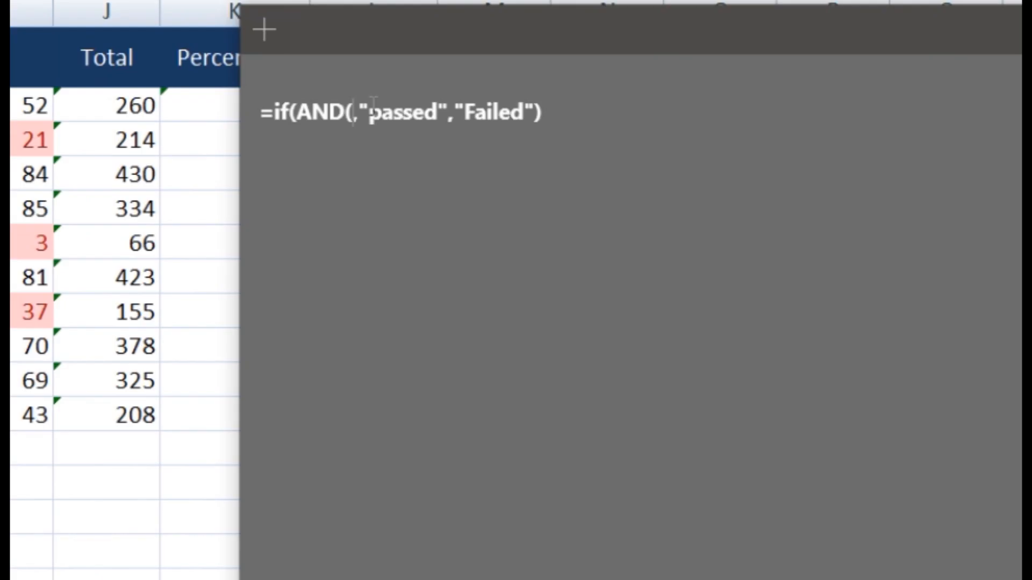
{"action": "type", "text": "E2"}
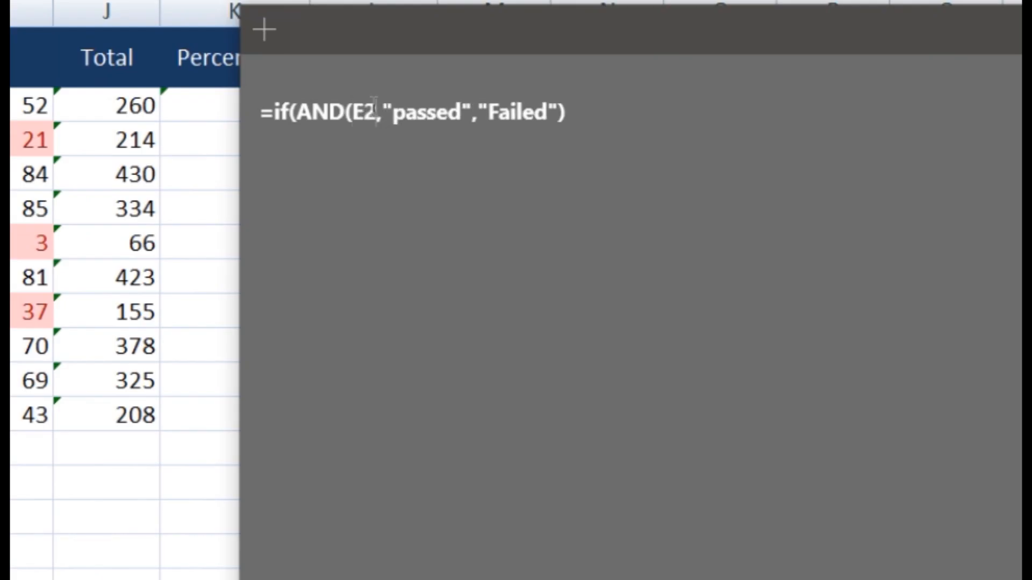
{"action": "type", "text": ">="}
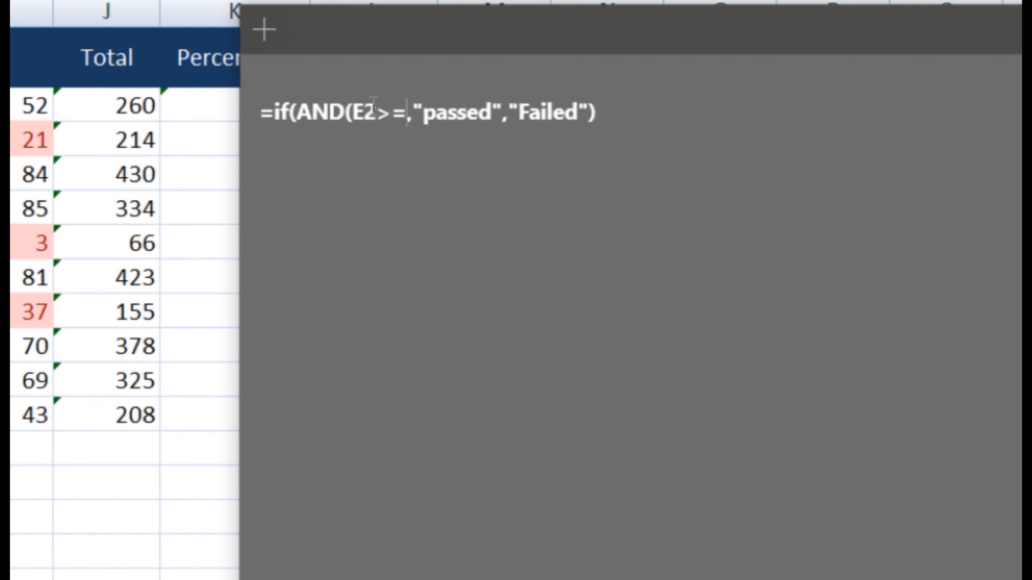
{"action": "type", "text": "40"}
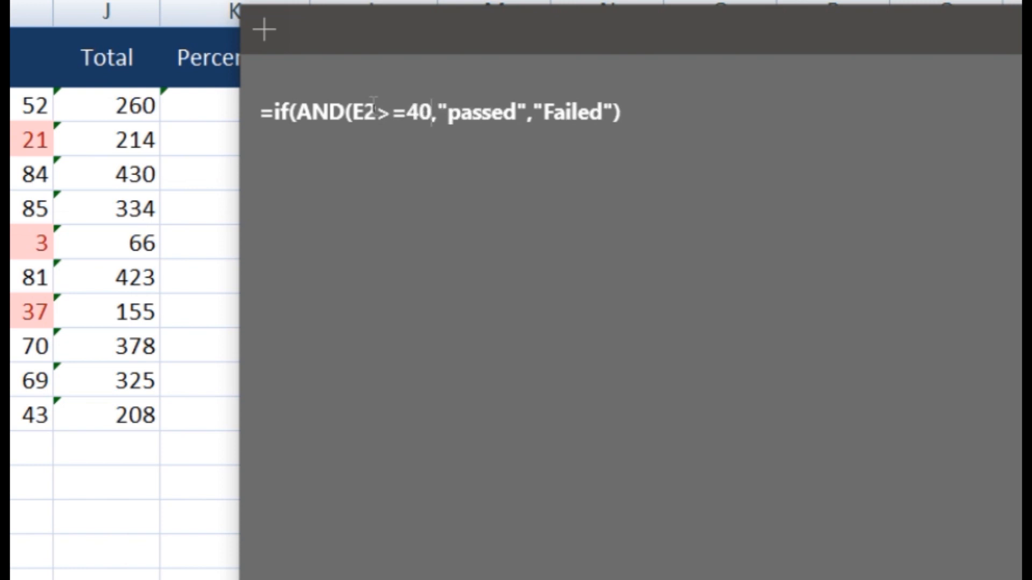
{"action": "key", "text": "shift+Left"}
{"action": "key", "text": "shift+Left"}
{"action": "key", "text": "shift+Left"}
{"action": "key", "text": "shift+Left"}
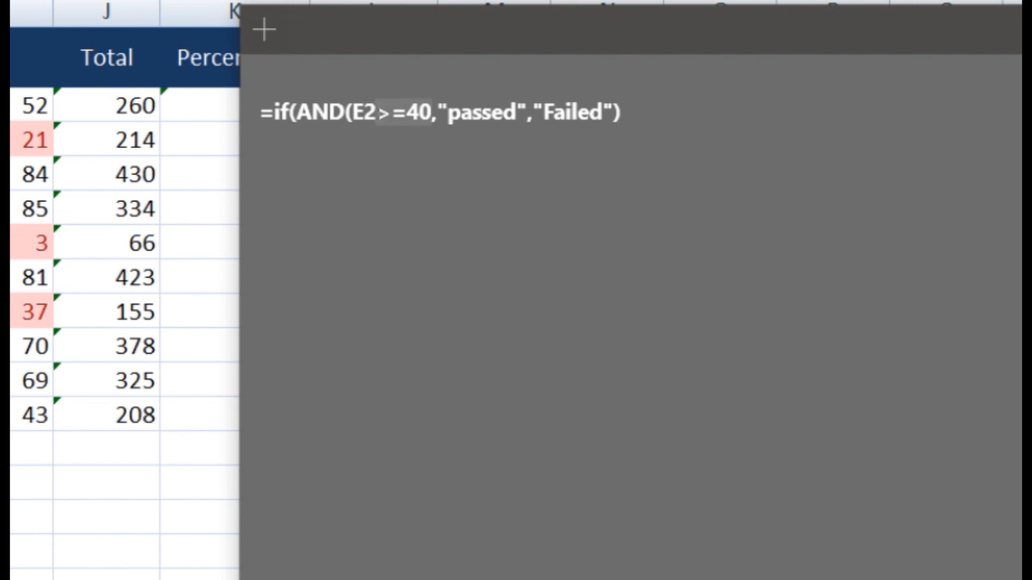
{"action": "key", "text": "Right"}
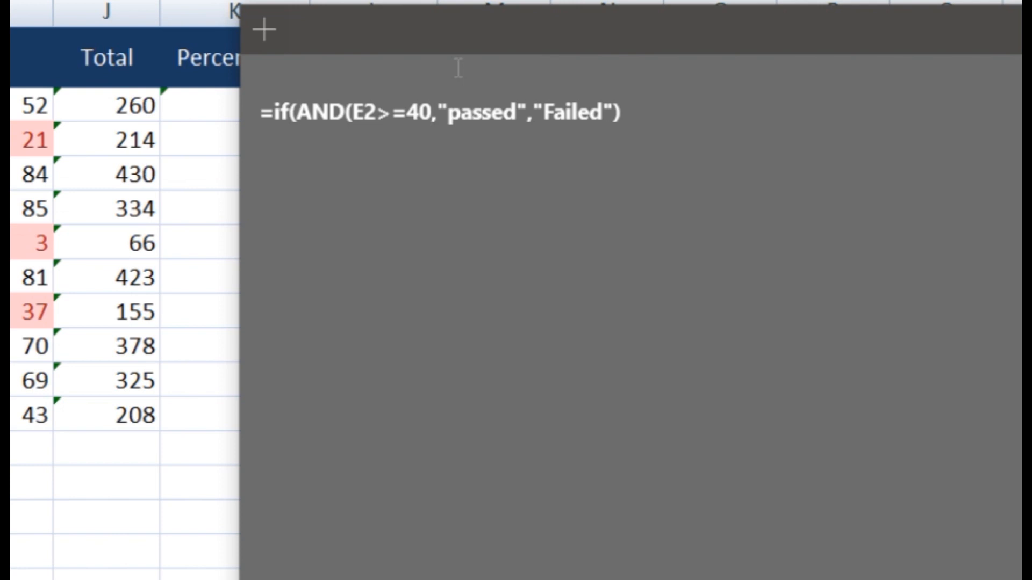
{"action": "type", "text": ","}
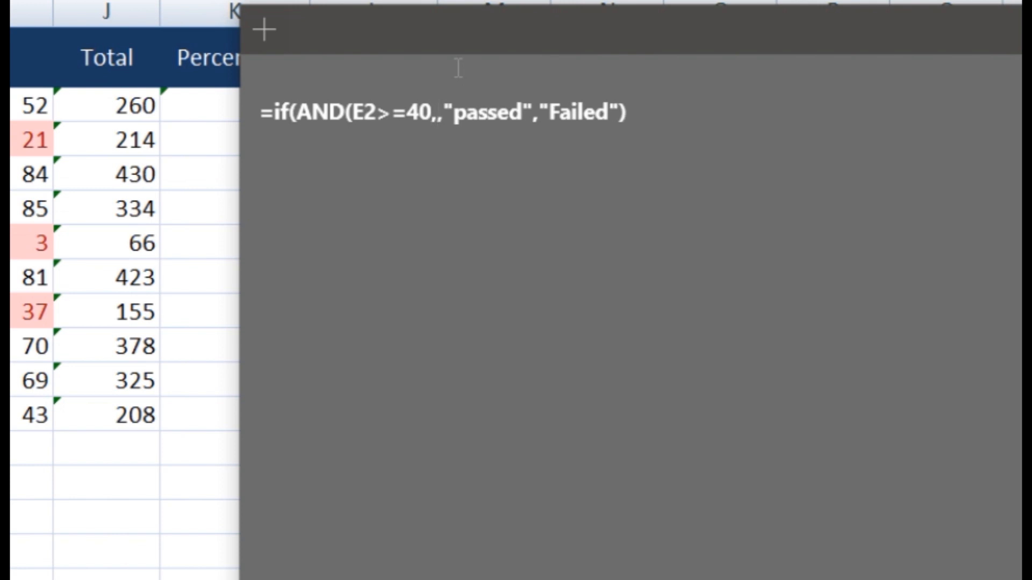
{"action": "type", "text": "F"}
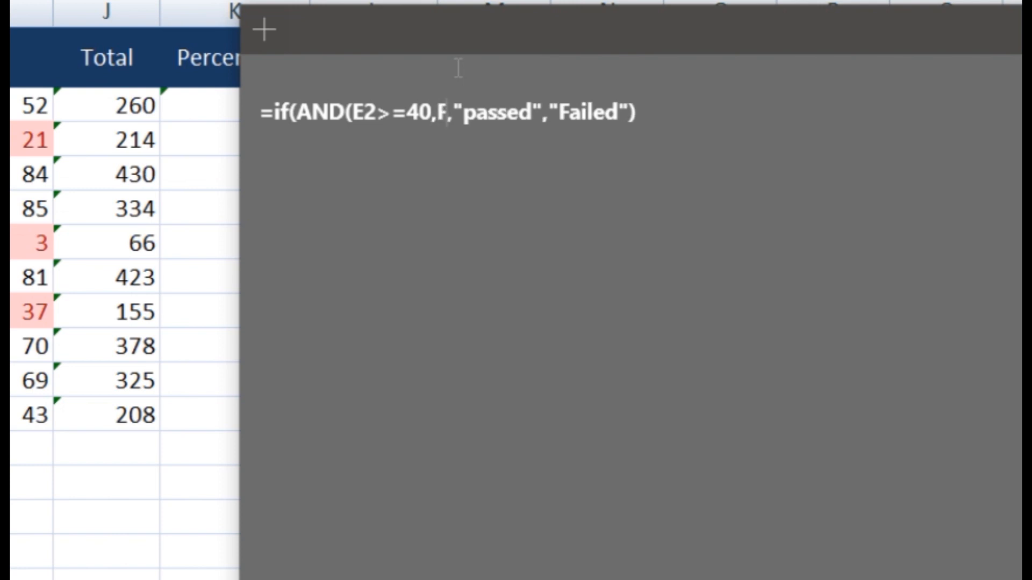
{"action": "type", "text": "2>=40"}
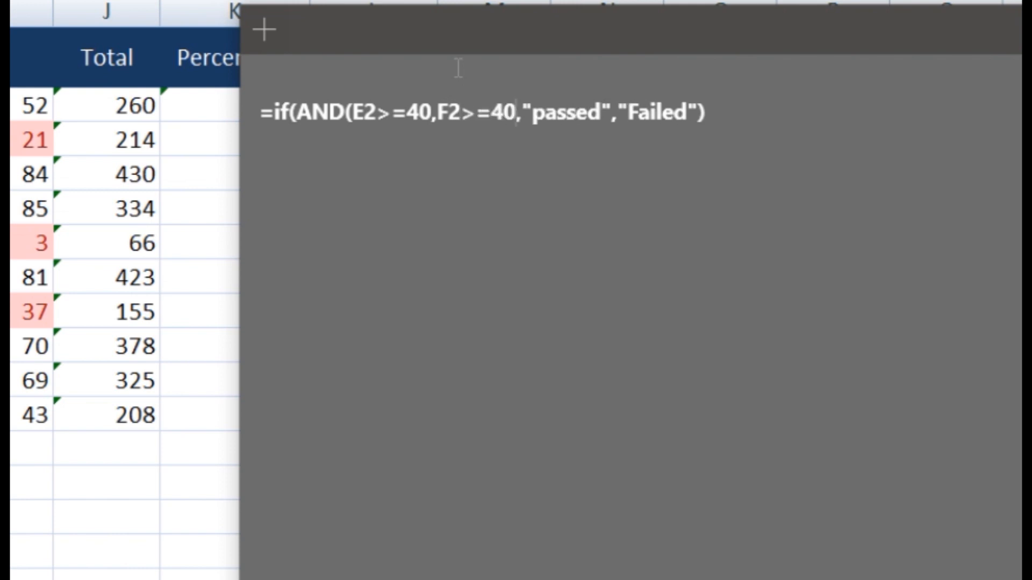
{"action": "type", "text": ",G2>=40,"}
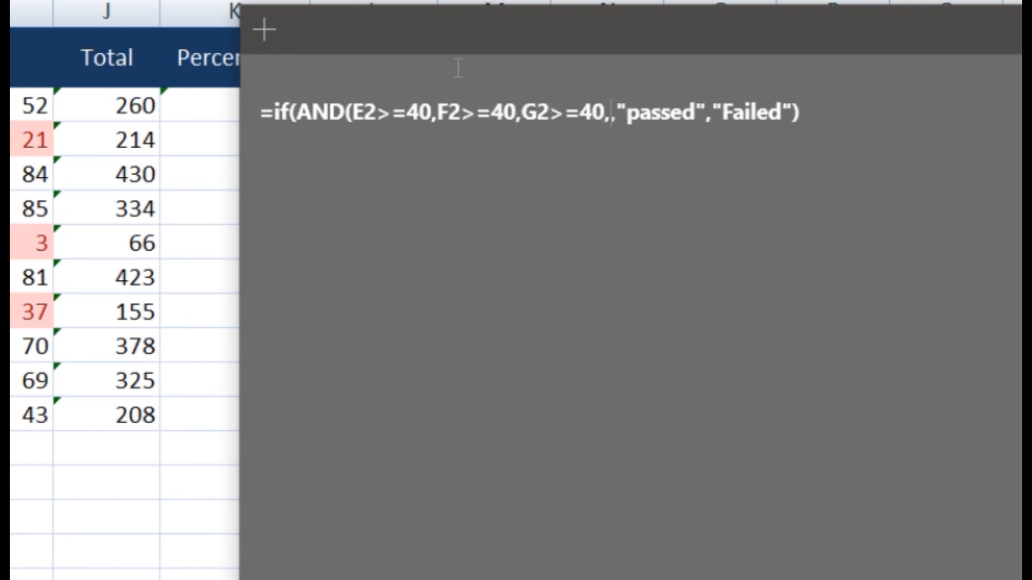
{"action": "type", "text": "H2>=40"}
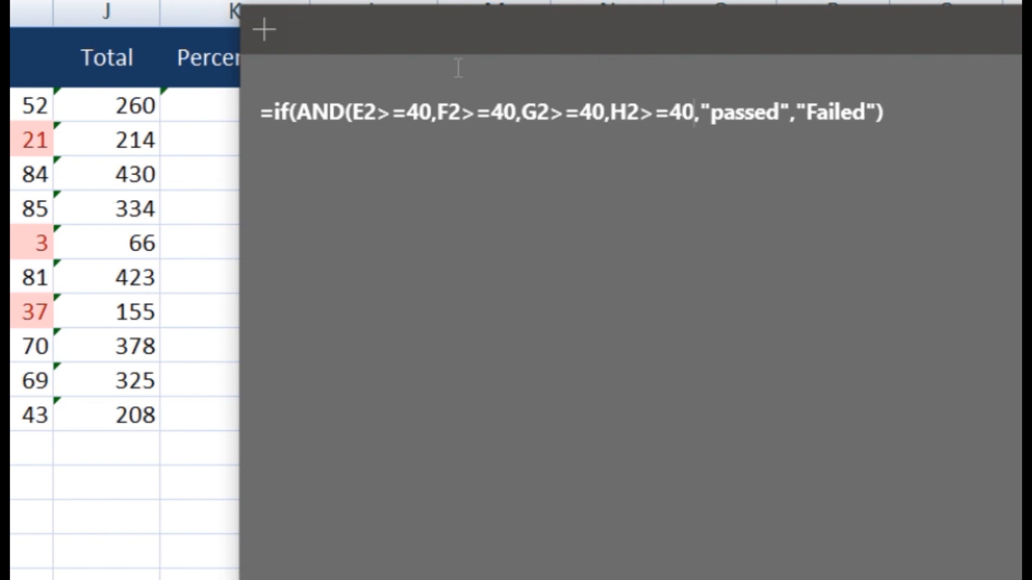
{"action": "type", "text": ",I2>=40"}
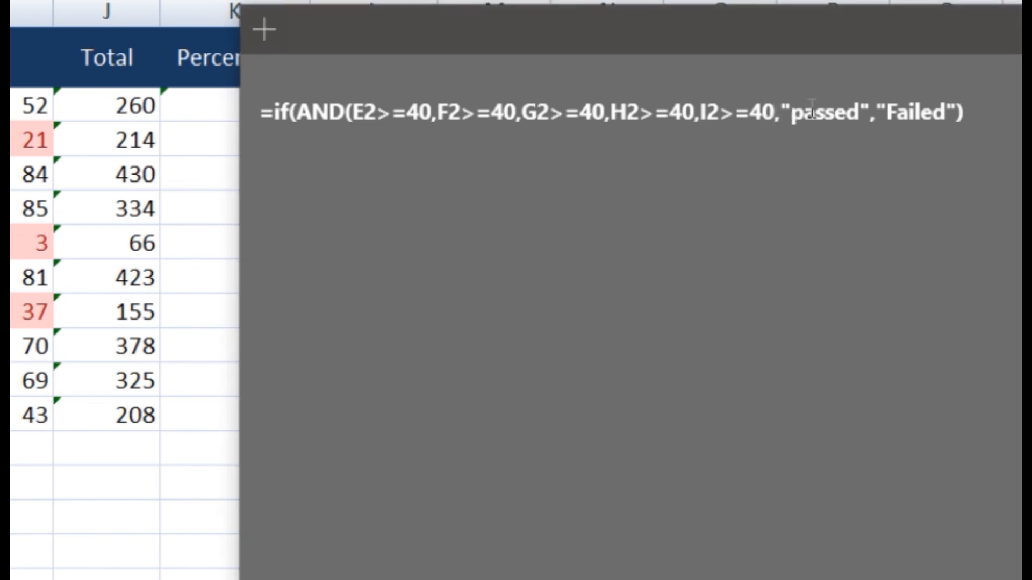
{"action": "type", "text": ")"}
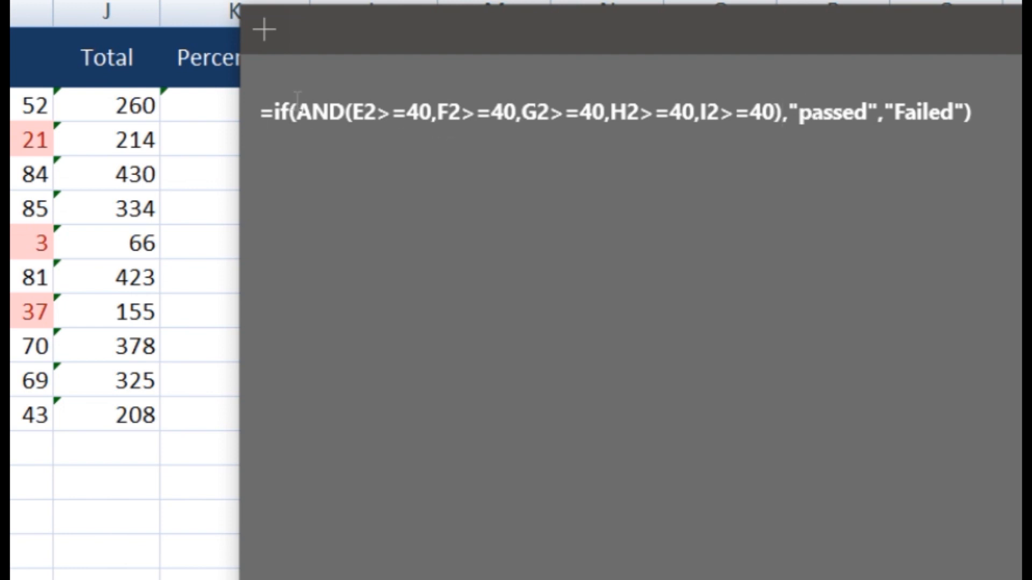
Select the whole =if(AND(E2>=40,…,I2>=40),"passed","Failed") formula line in the note
{"action": "triple_click", "coordinate": [299, 108]}
{"action": "left_click_drag", "start_coordinate": [711, 148], "coordinate": [786, 104]}
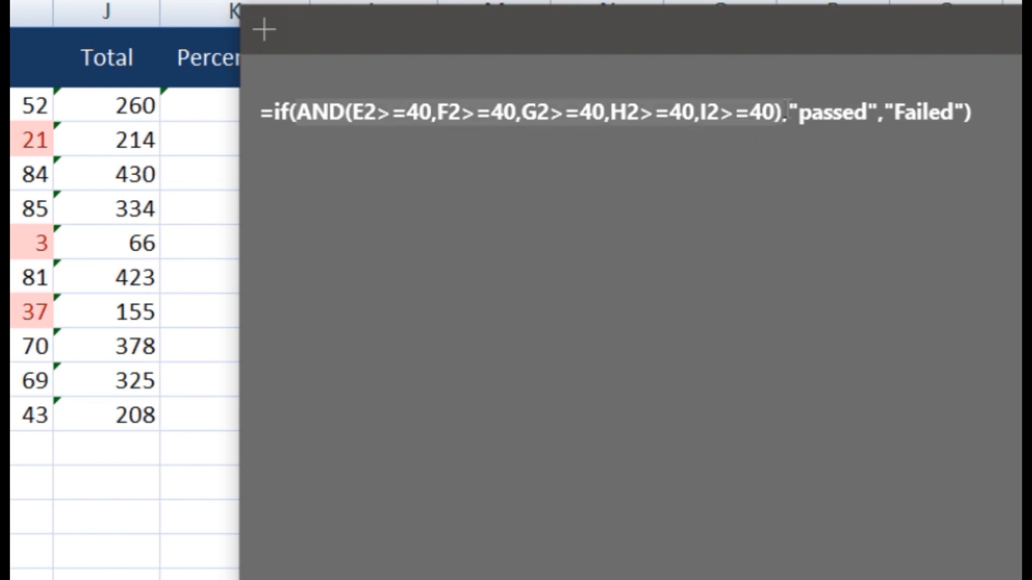
{"action": "left_click", "coordinate": [781, 112]}
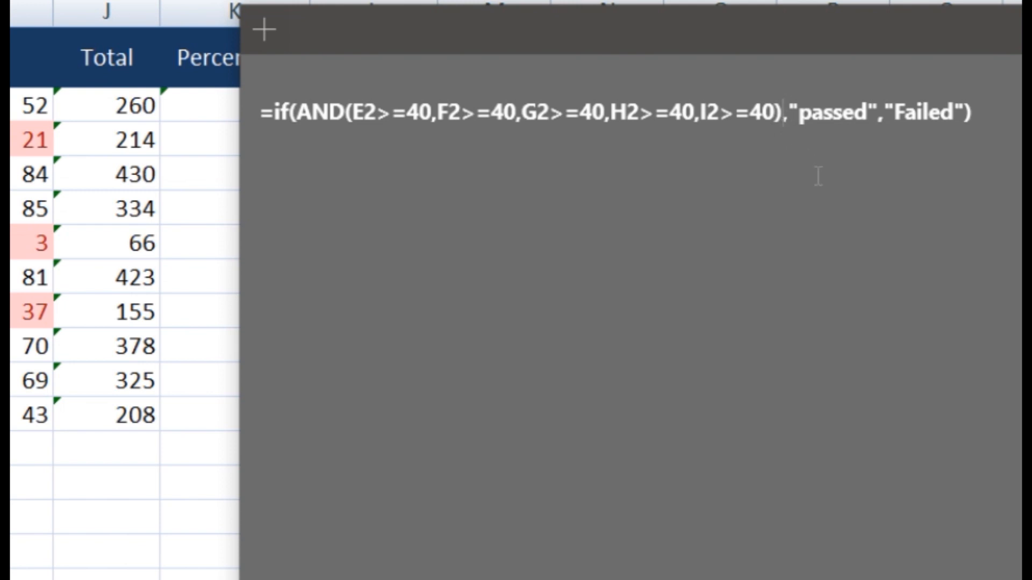
{"action": "left_click", "coordinate": [811, 114]}
{"action": "left_click", "coordinate": [763, 114]}
{"action": "left_click_drag", "start_coordinate": [979, 114], "coordinate": [209, 92]}
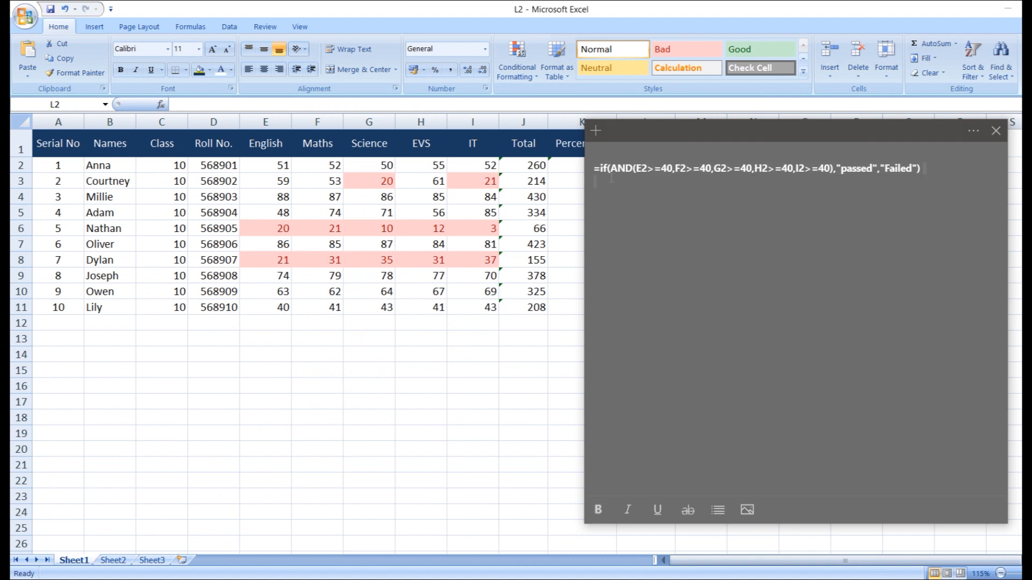
{"action": "left_click_drag", "start_coordinate": [611, 179], "coordinate": [595, 168]}
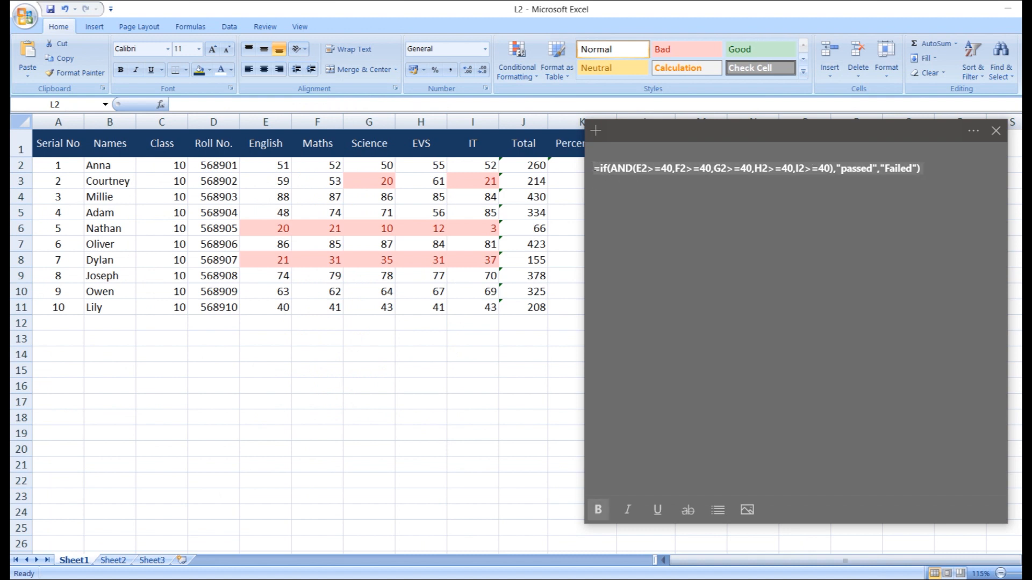
Replace L2:L11 with the copied AND formula, filled to L11, then check Failed rows 6 and 8
{"action": "key", "text": "ctrl+c"}
{"action": "left_click", "coordinate": [560, 164]}
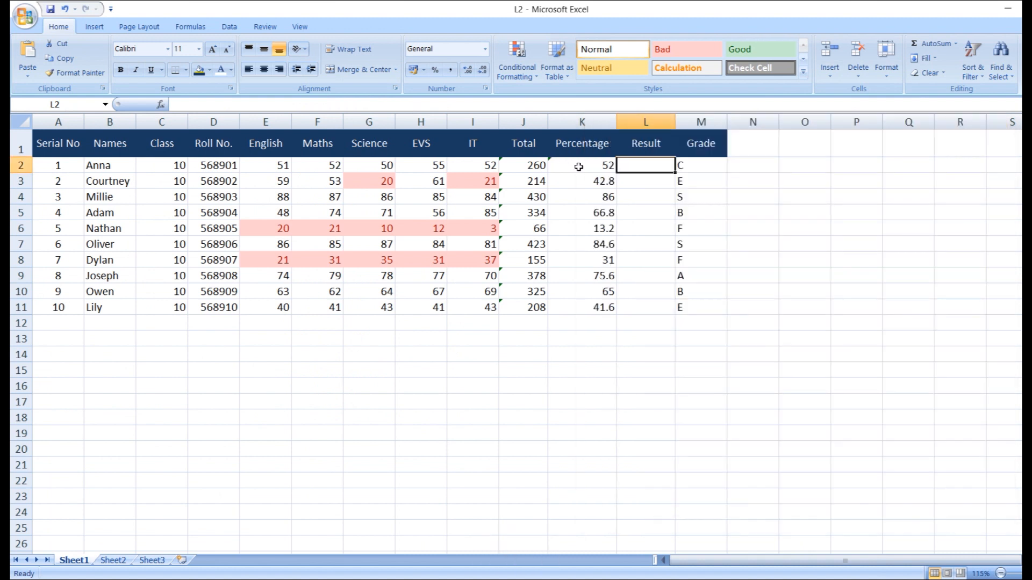
{"action": "key", "text": "Delete"}
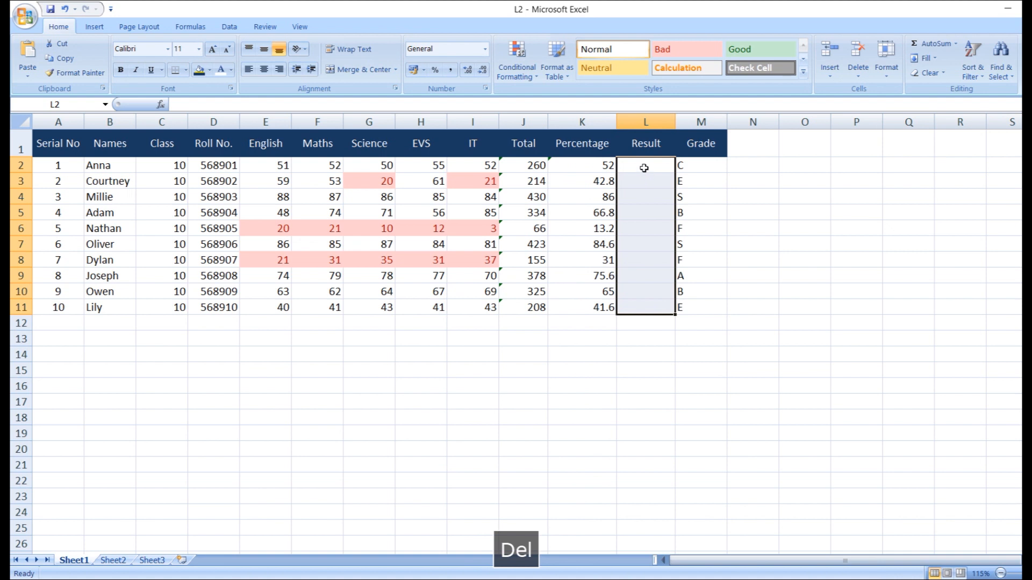
{"action": "left_click", "coordinate": [644, 167]}
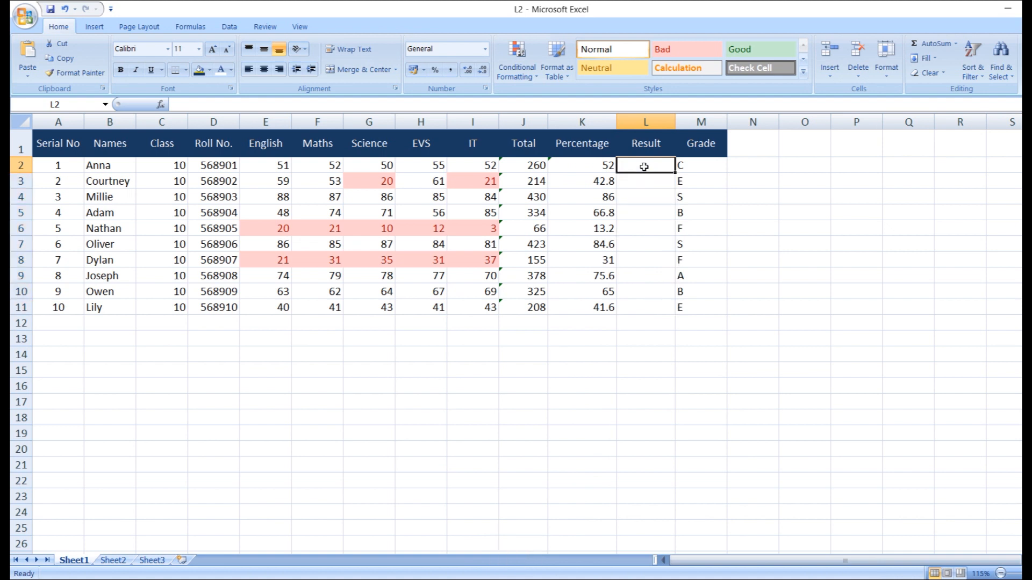
{"action": "key", "text": "ctrl+v"}
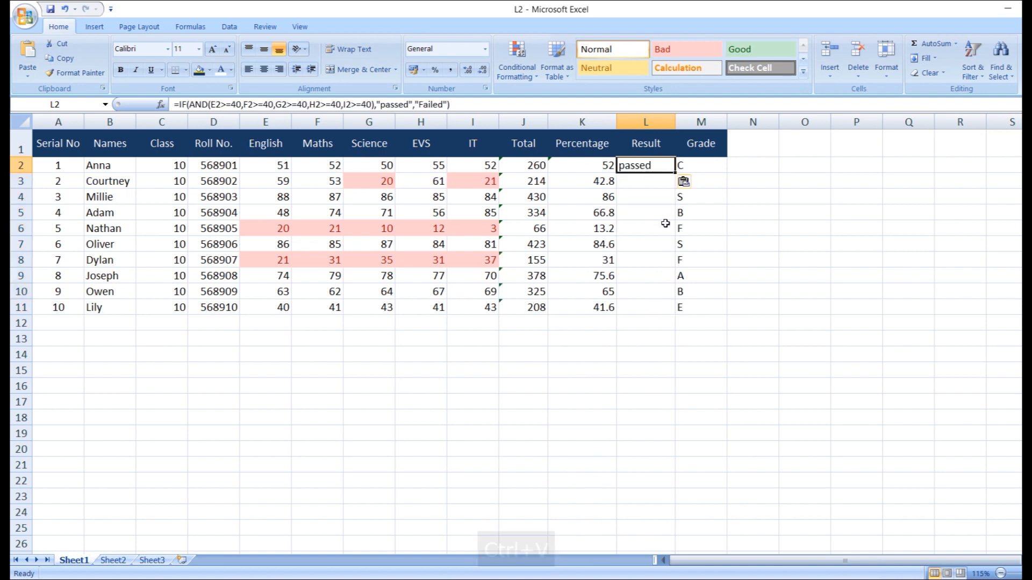
{"action": "left_click_drag", "start_coordinate": [675, 188], "coordinate": [675, 189]}
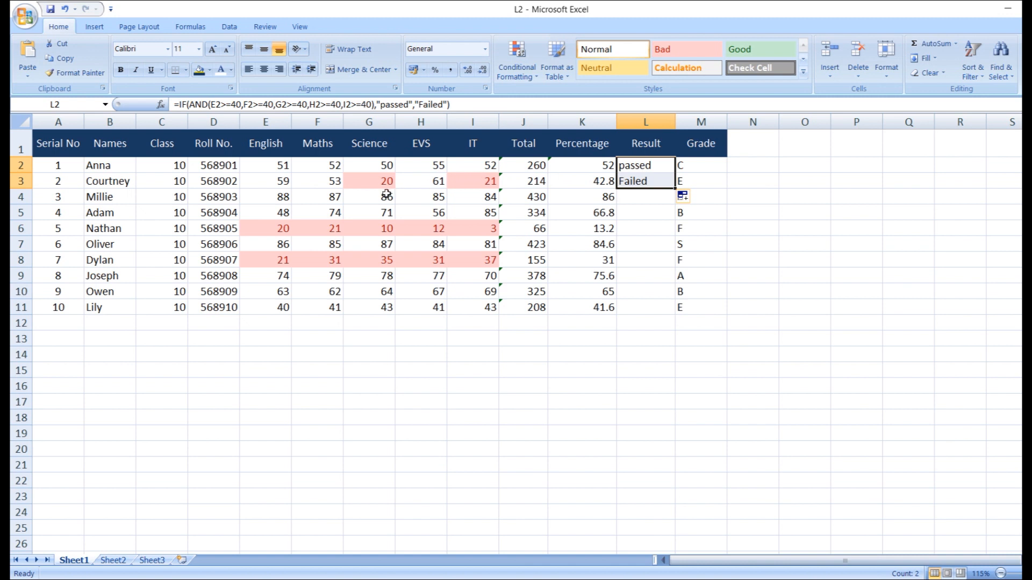
{"action": "left_click_drag", "start_coordinate": [678, 189], "coordinate": [696, 312]}
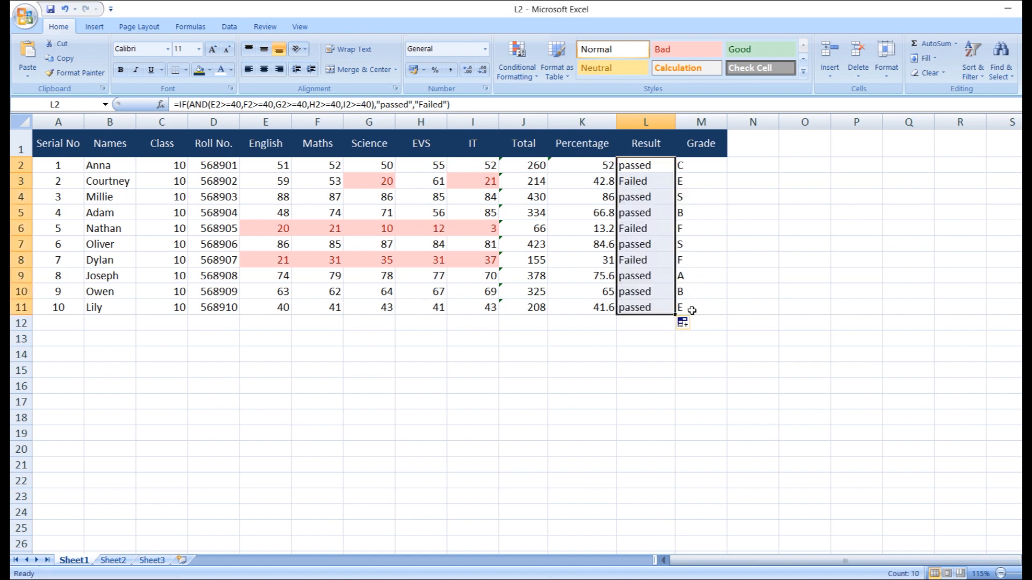
{"action": "left_click", "coordinate": [644, 229]}
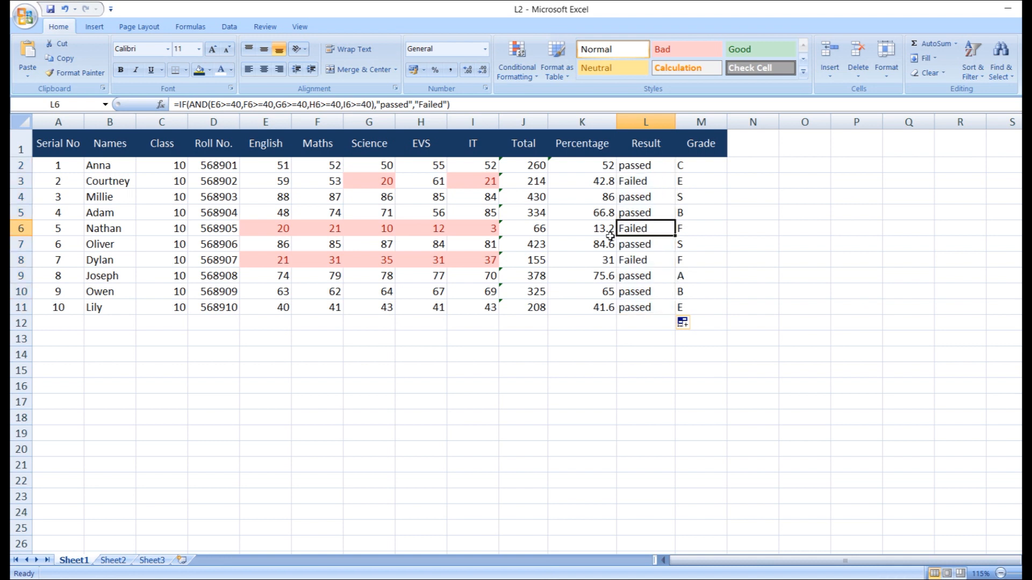
{"action": "left_click", "coordinate": [622, 257]}
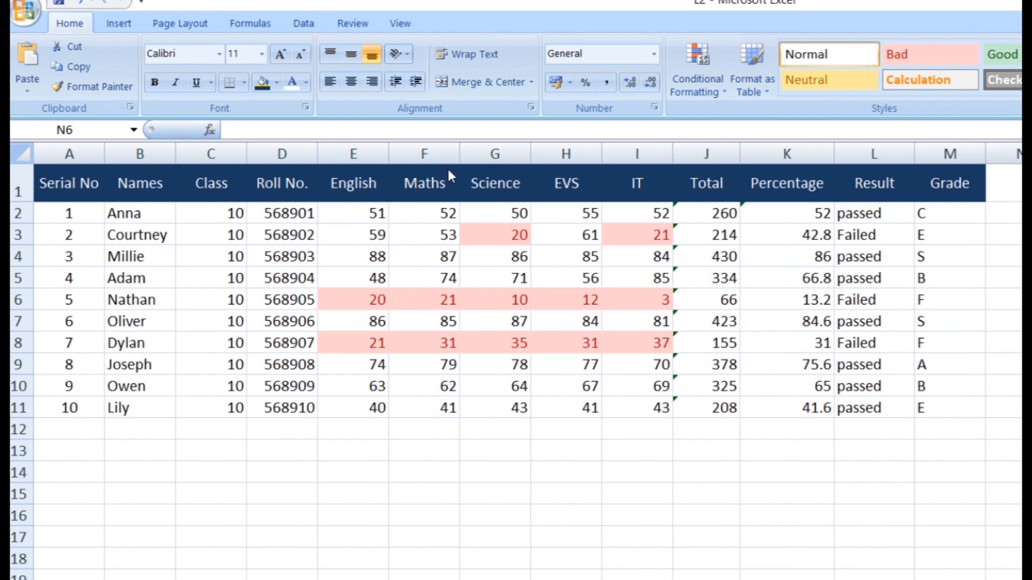
Apply Filter from Sort & Filter to the table A1:M11
{"action": "left_click", "coordinate": [420, 240]}
{"action": "left_click_drag", "start_coordinate": [53, 177], "coordinate": [937, 415]}
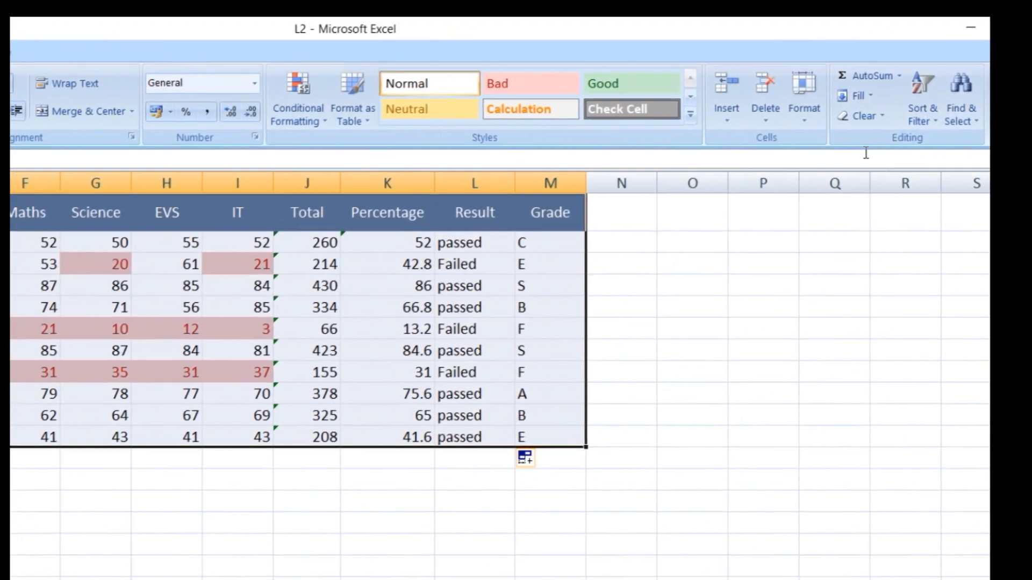
{"action": "left_click", "coordinate": [932, 132]}
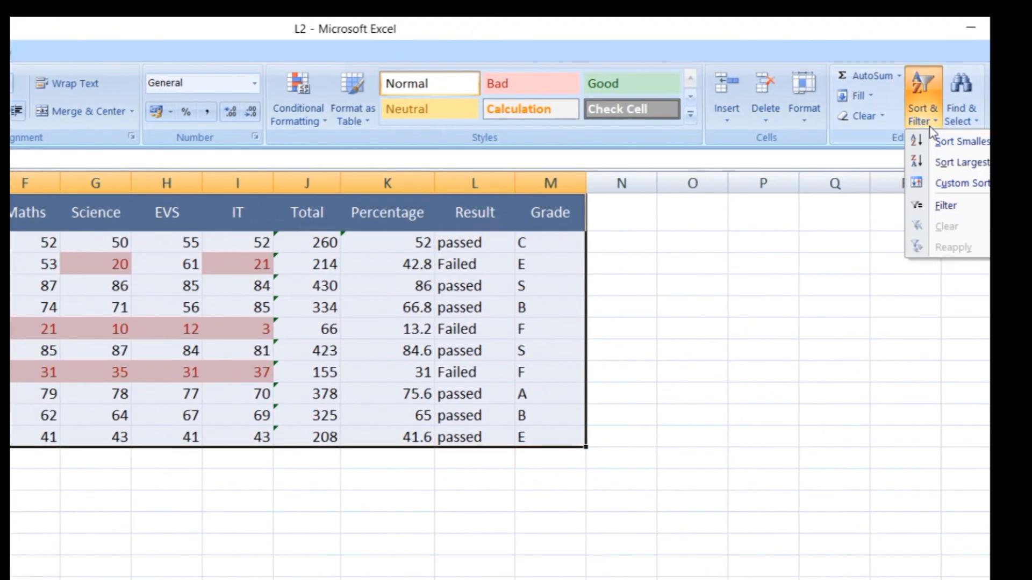
{"action": "left_click", "coordinate": [943, 207]}
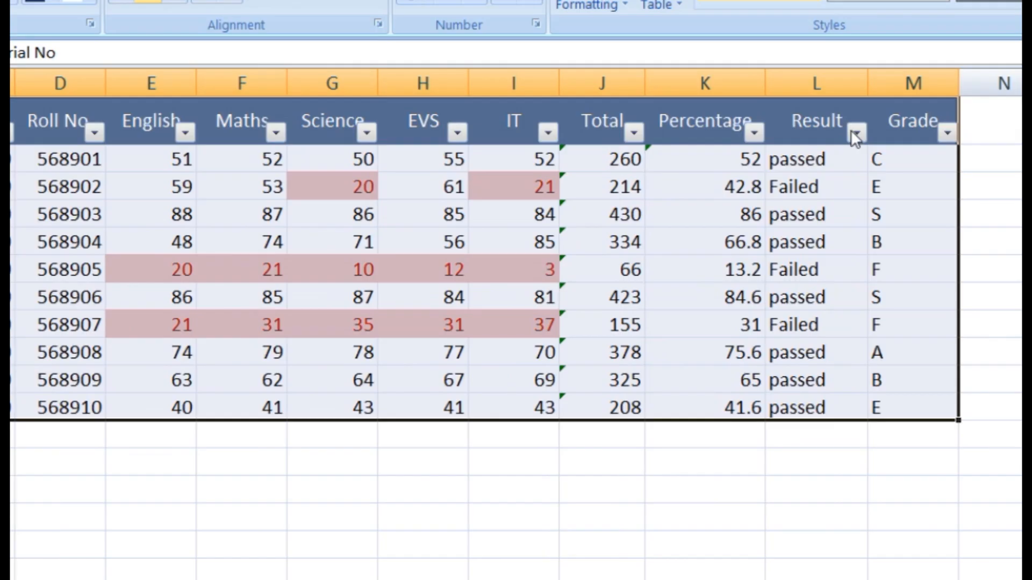
Filter the Result column to Failed, narrowing the table to three students
{"action": "left_click", "coordinate": [856, 133]}
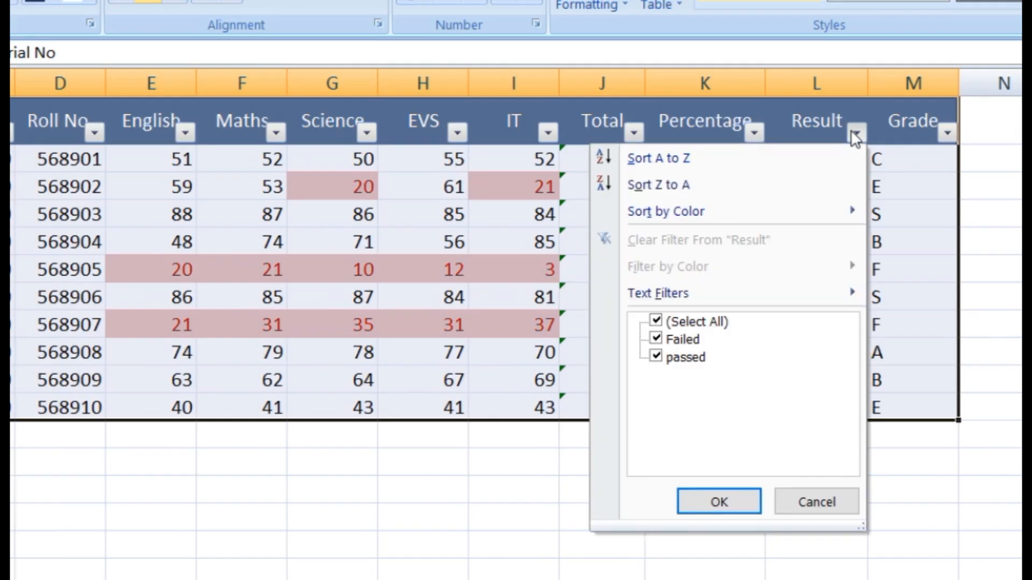
{"action": "left_click", "coordinate": [656, 357]}
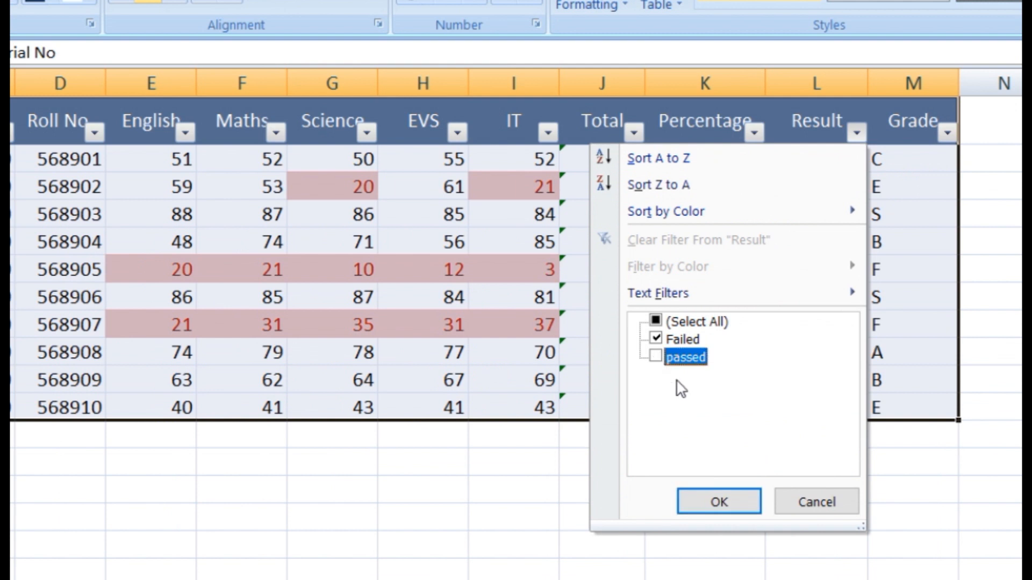
{"action": "left_click", "coordinate": [720, 504]}
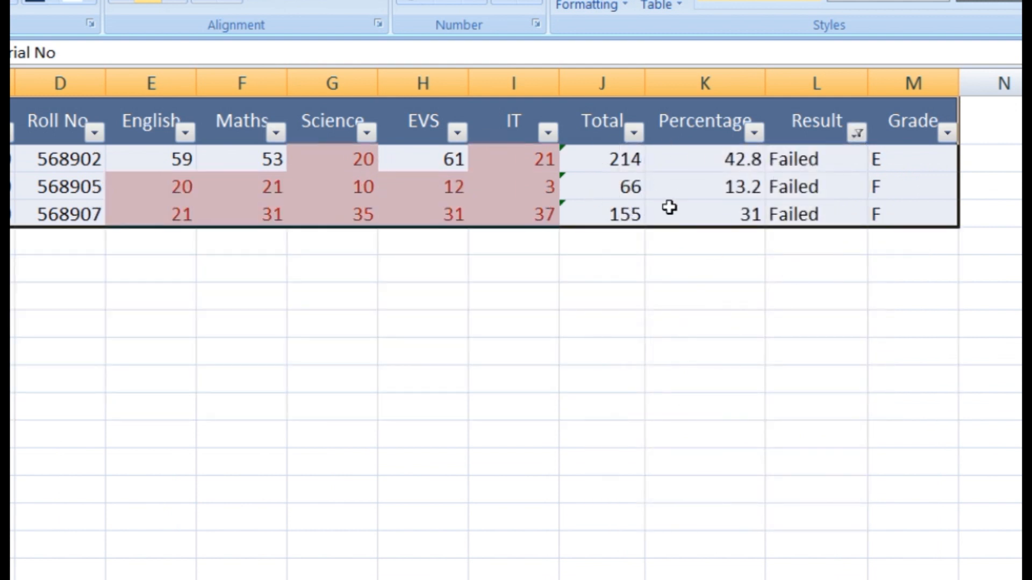
Clear the Result filter with (Select All) so all ten rows show again
{"action": "left_click", "coordinate": [851, 133]}
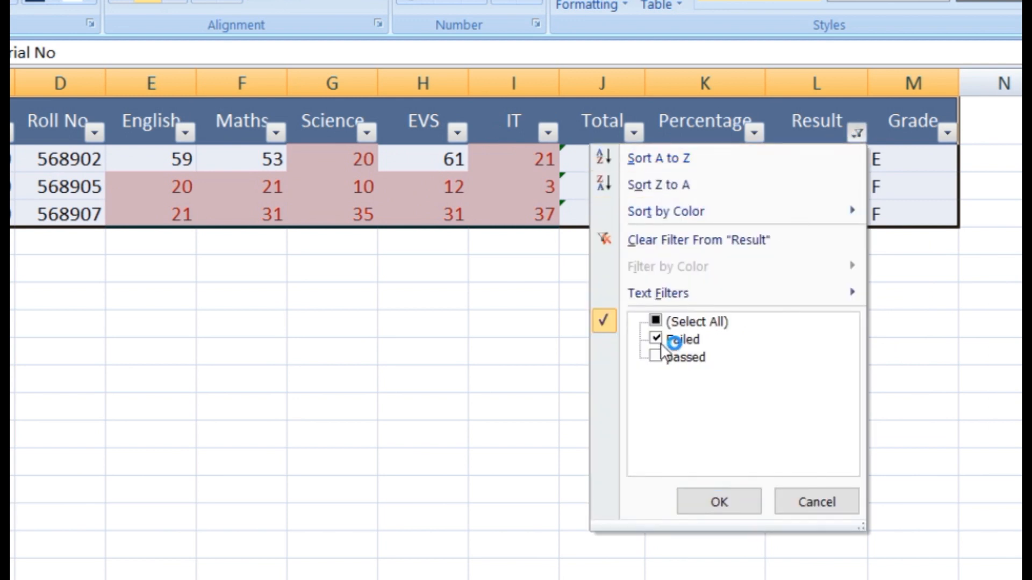
{"action": "left_click", "coordinate": [657, 321]}
{"action": "left_click", "coordinate": [719, 502]}
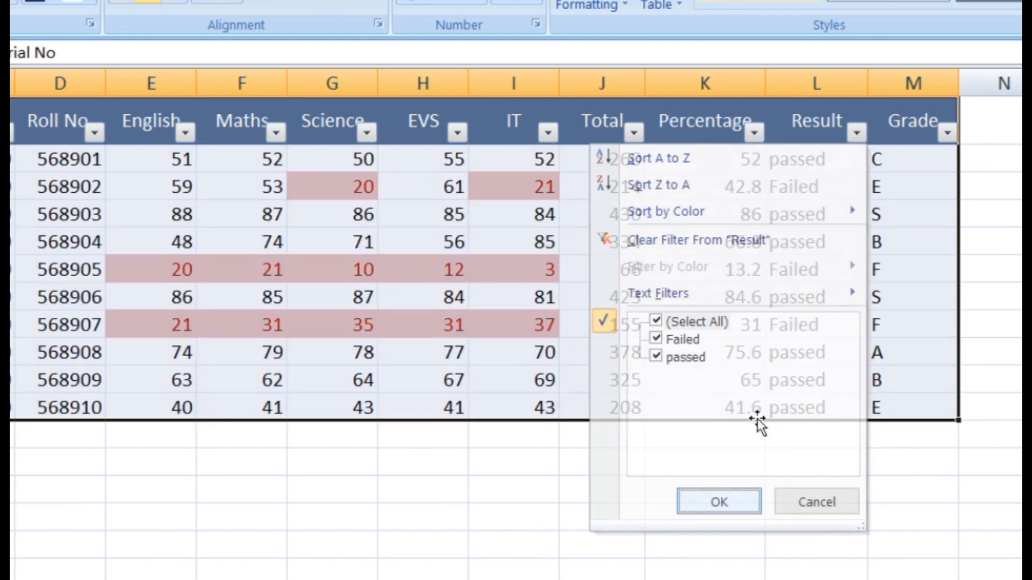
{"action": "left_click", "coordinate": [944, 134]}
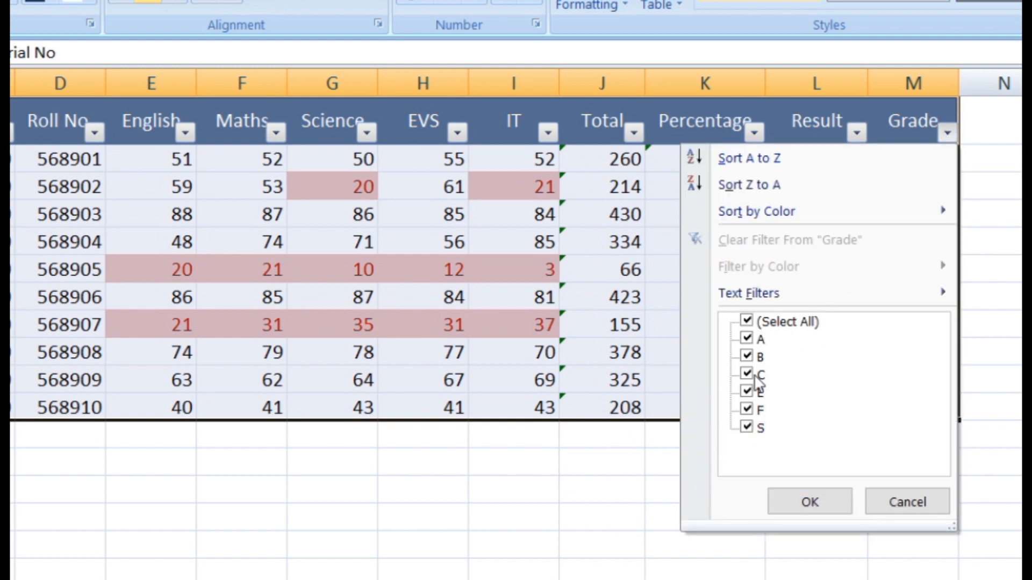
Filter Grade to C only, excluding A, B, E, F and S, leaving the single 52-percent student
{"action": "left_click", "coordinate": [748, 358]}
{"action": "left_click", "coordinate": [746, 339]}
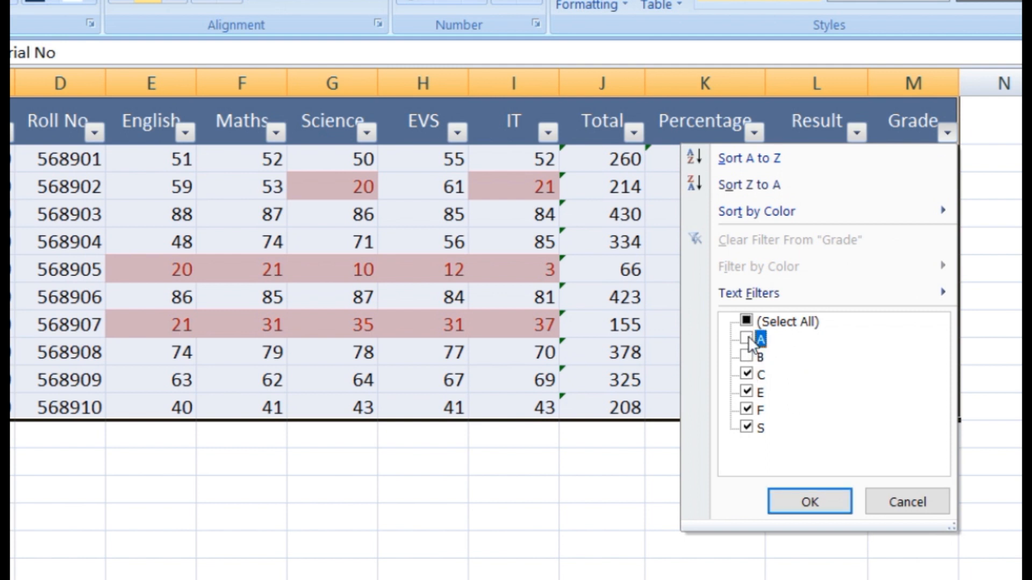
{"action": "left_click", "coordinate": [747, 429]}
{"action": "left_click", "coordinate": [747, 411]}
{"action": "left_click", "coordinate": [747, 392]}
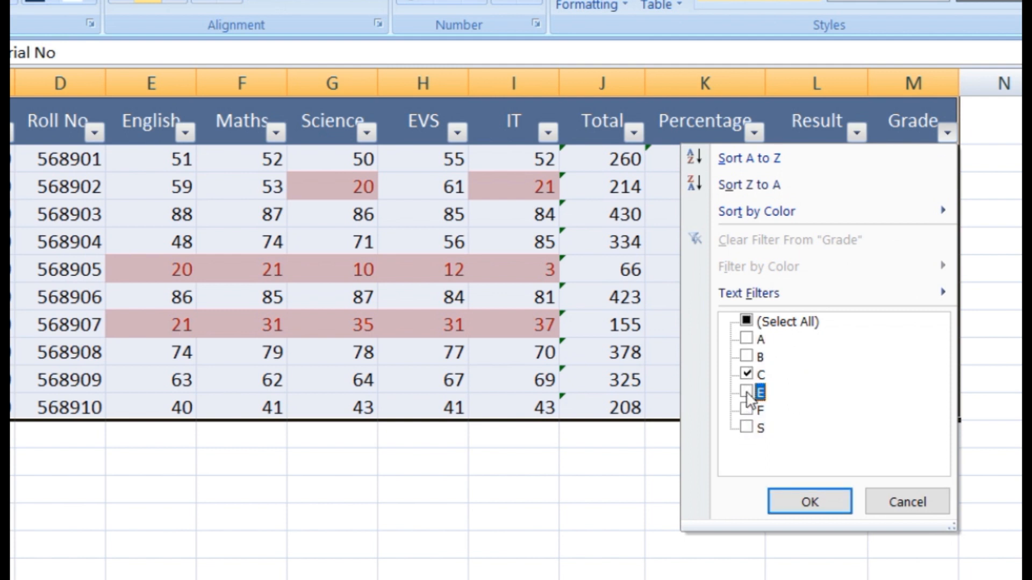
{"action": "left_click", "coordinate": [817, 496]}
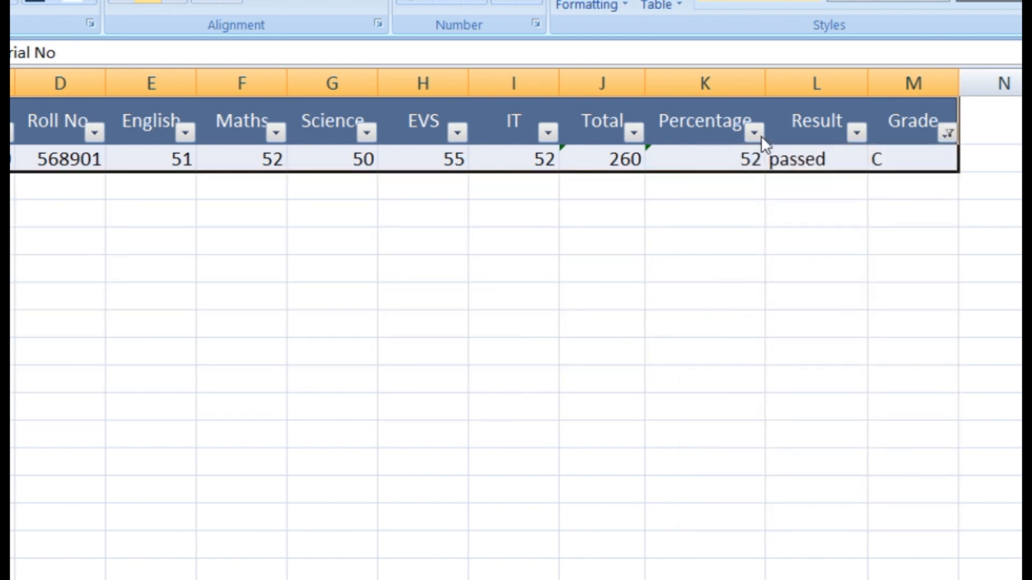